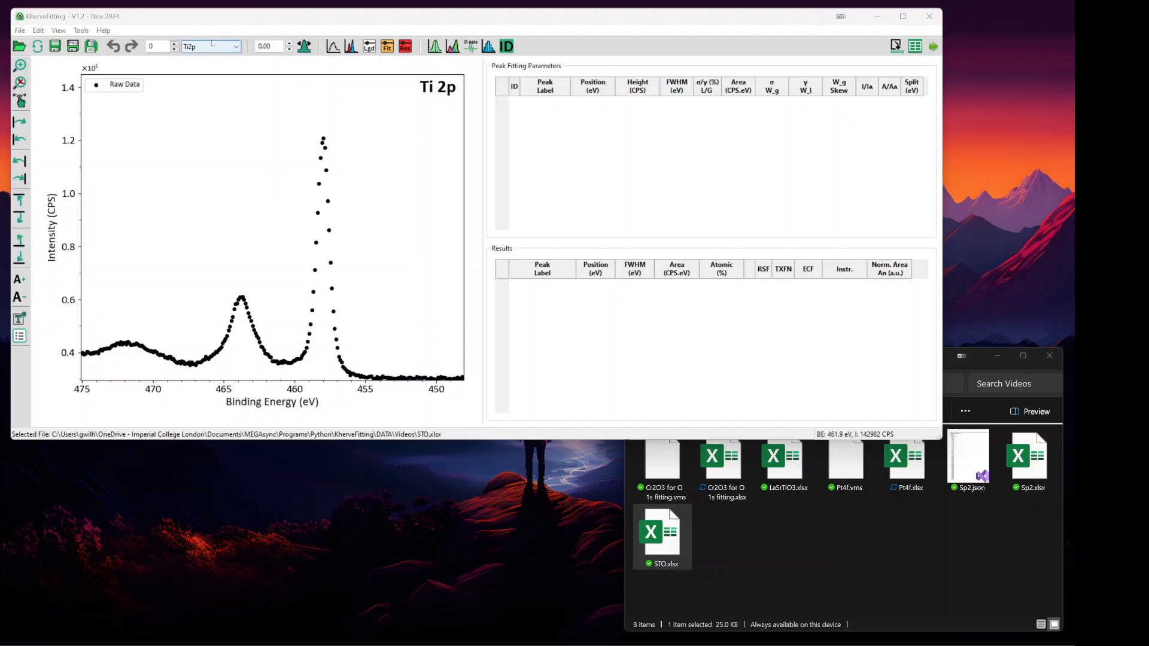
- Switch the displayed region from Ti2p to Sr3d
click(207, 46)
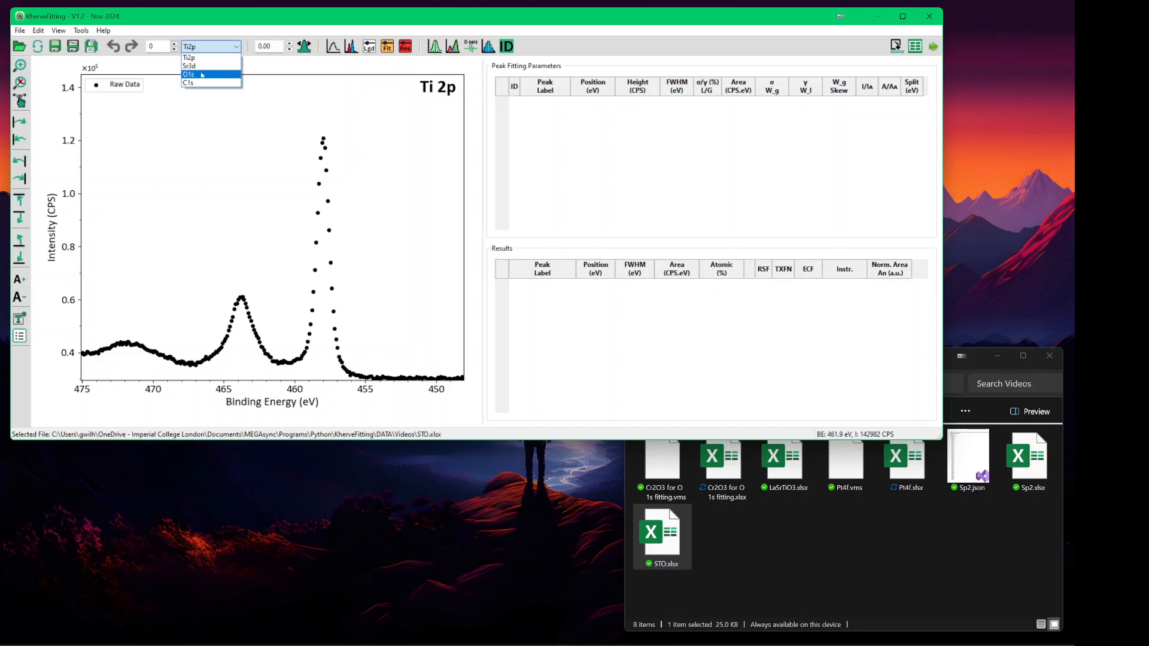
click(219, 118)
click(210, 46)
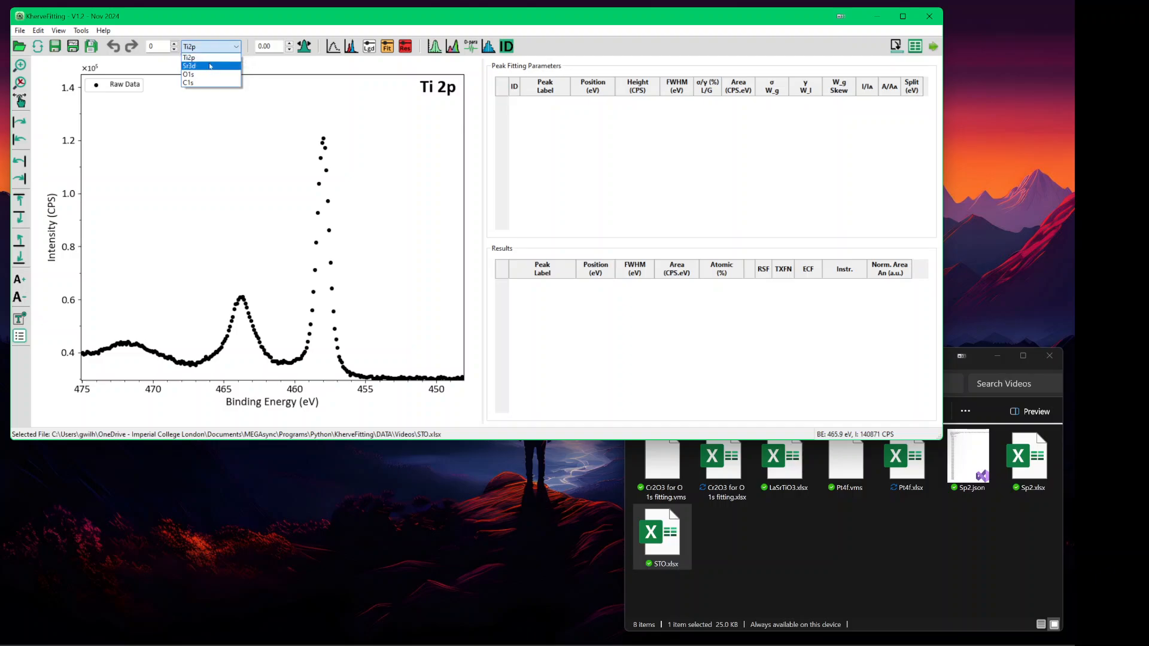
click(211, 66)
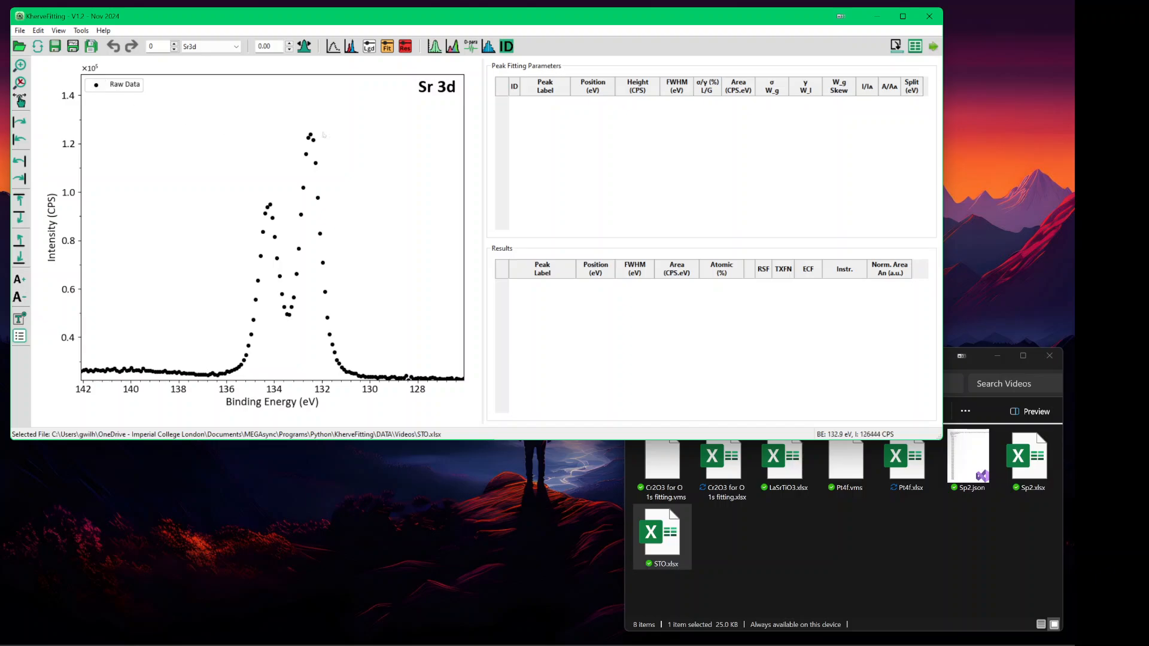
- Frame the Sr 3d doublet between about 138 and 129 eV, showing raw data only
key(ctrl+equal)
key(ctrl+equal)
key(ctrl+equal)
key(ctrl+equal)
key(ctrl+equal)
key(ctrl+equal)
key(ctrl+equal)
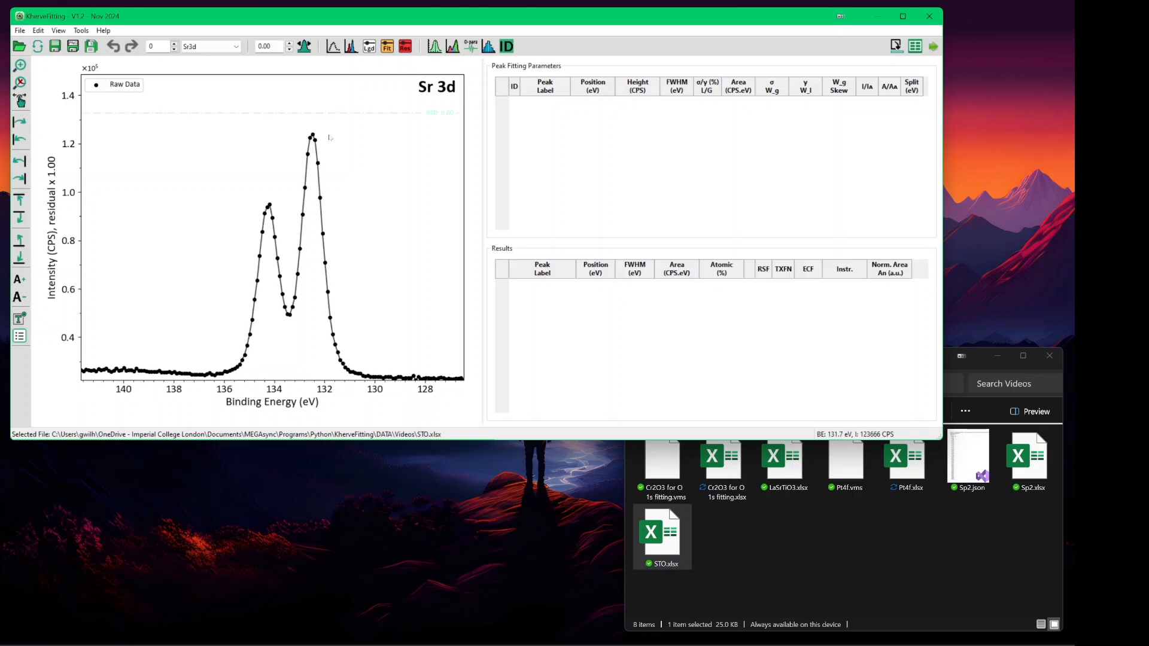
key(ctrl+Left)
key(ctrl+Left)
key(ctrl+Left)
key(ctrl+Left)
key(ctrl+Left)
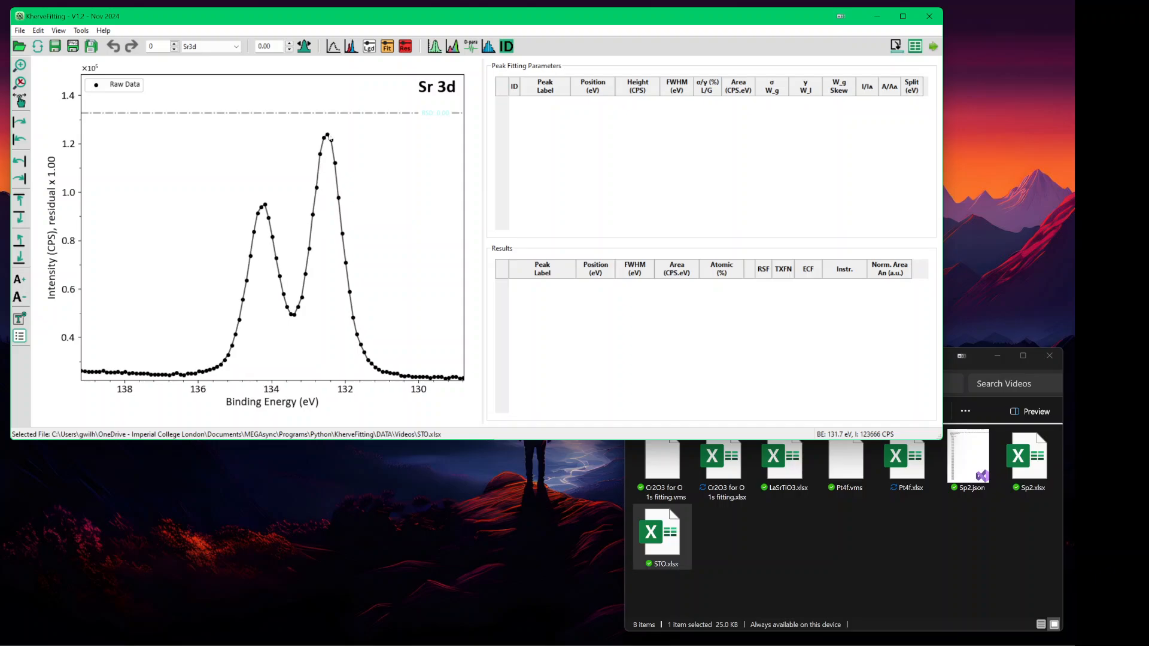
key(ctrl+Right)
key(ctrl+Right)
key(ctrl+Left)
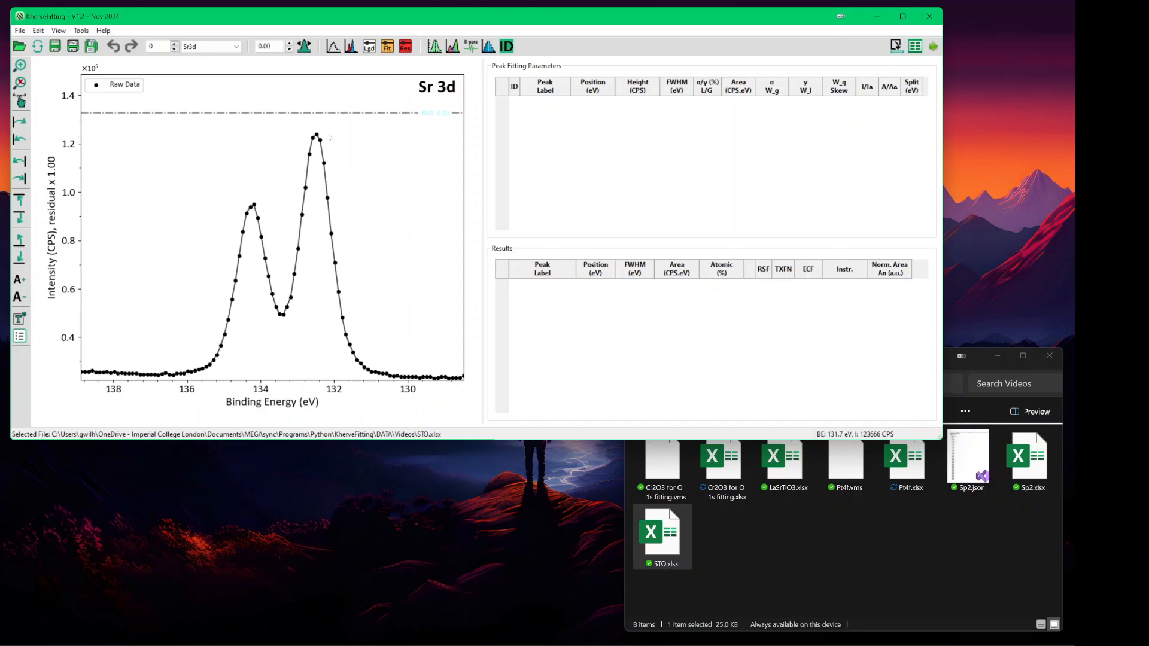
key(ctrl+p)
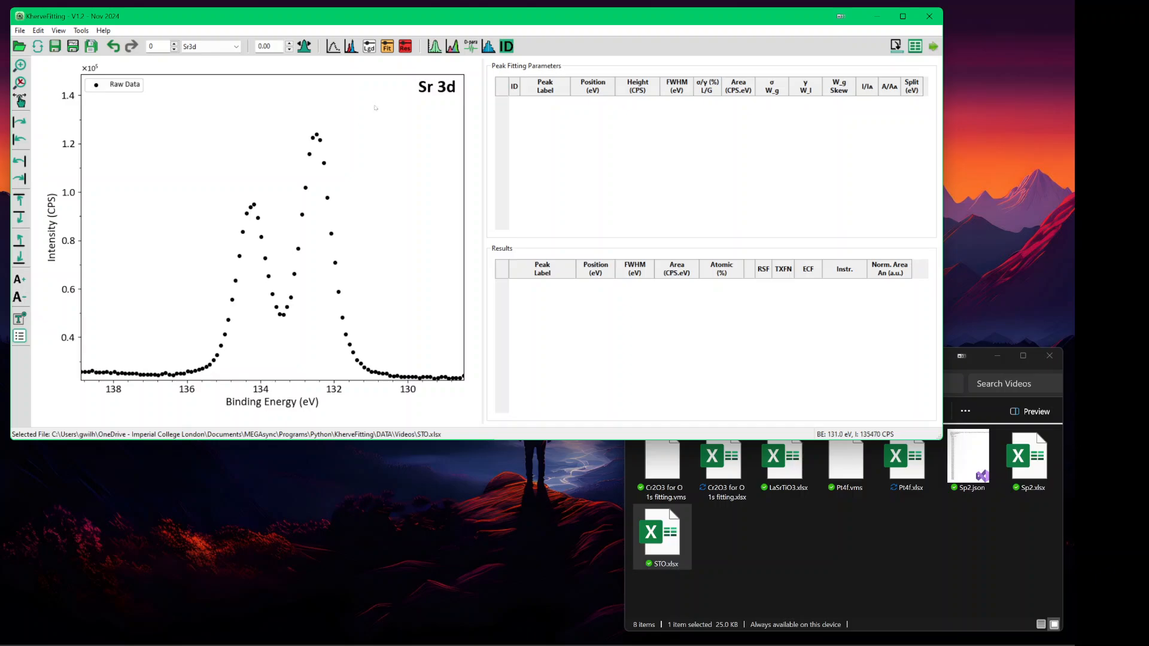
- Open the Peak Fitting window beside the plot and set its background method to Smart
click(452, 46)
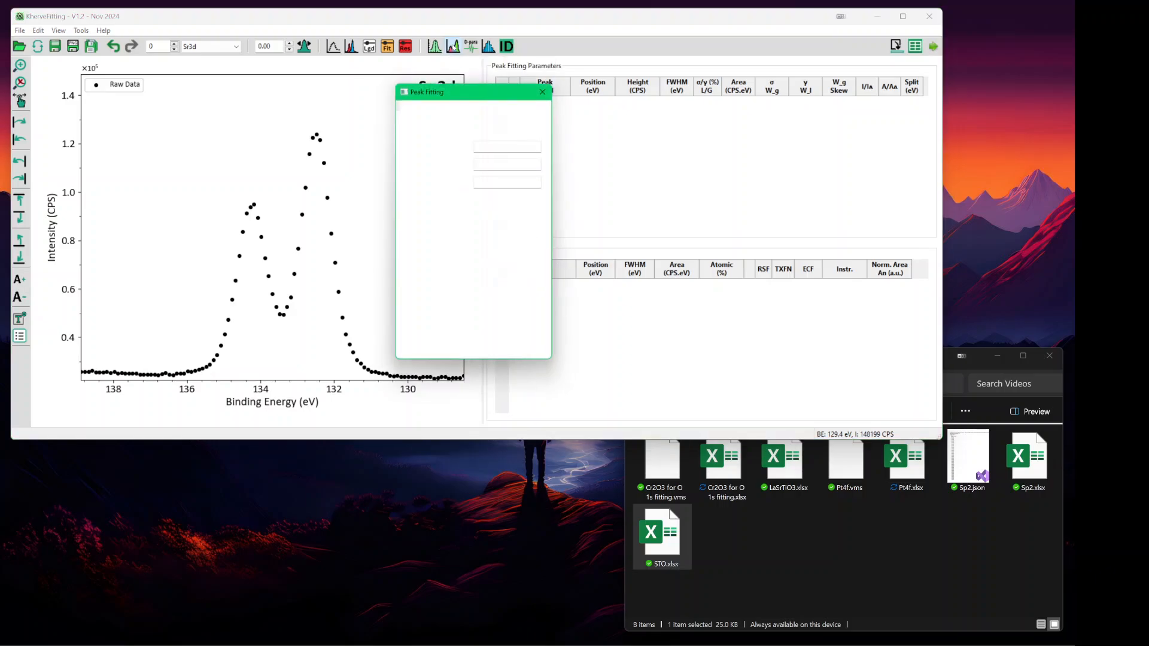
drag(456, 92, 602, 60)
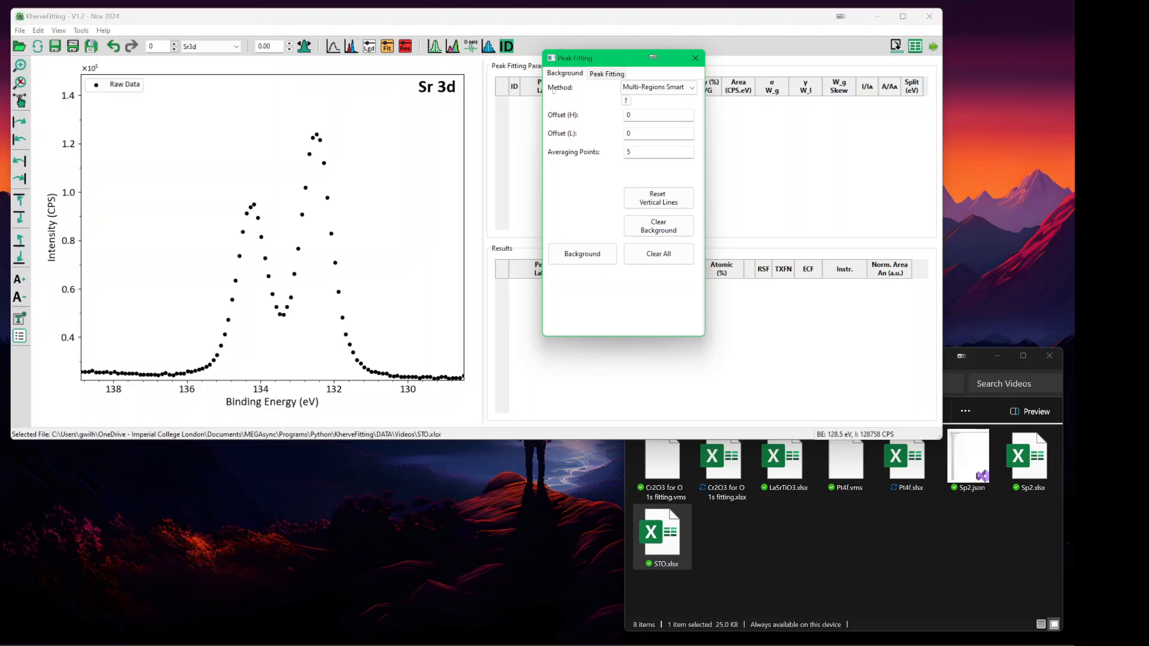
click(662, 91)
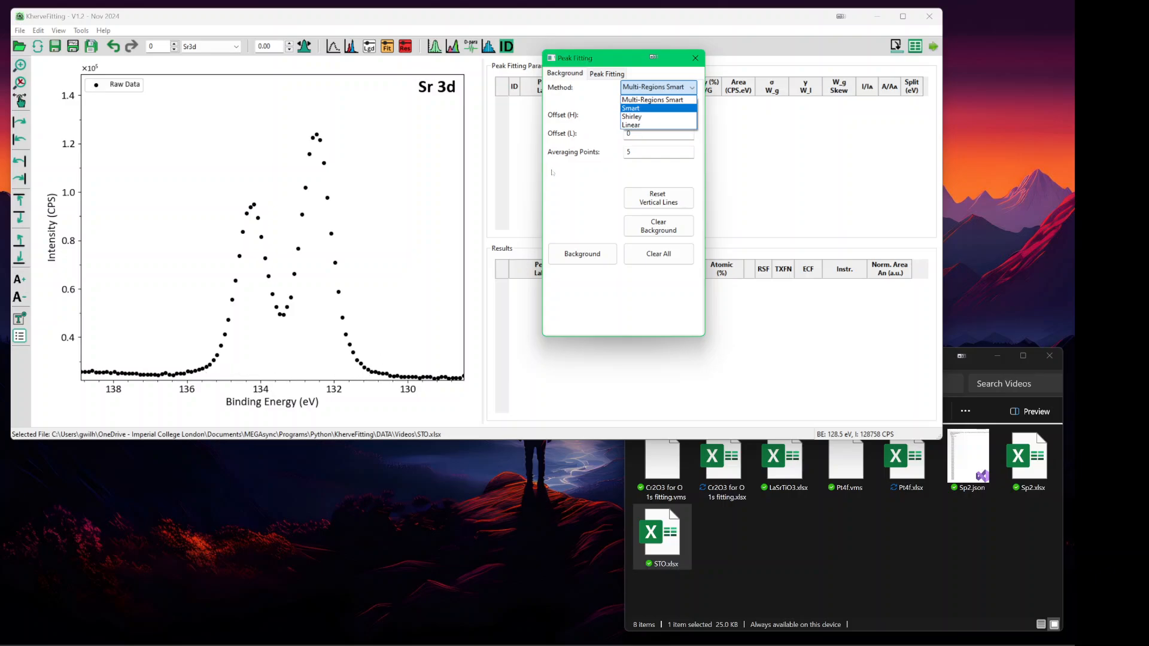
click(636, 108)
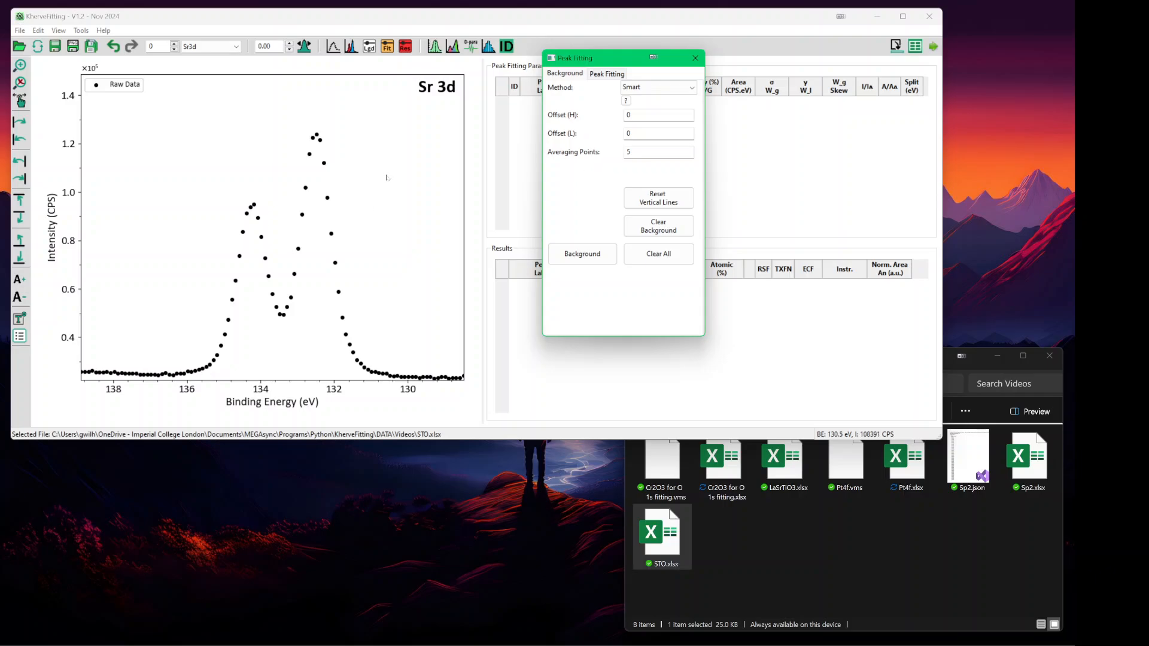
- Set background limits near 137 and 130 eV and calculate a Smart background
click(412, 357)
click(148, 351)
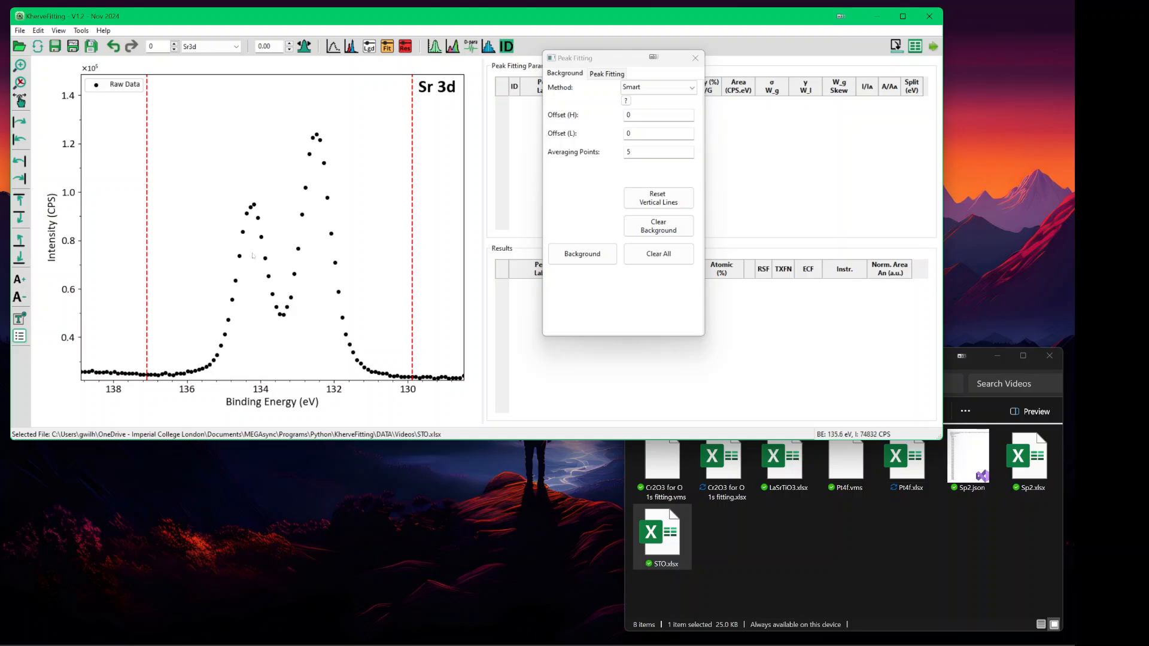
mouse_move(146, 255)
mouse_down()
mouse_move(137, 256)
mouse_move(147, 258)
mouse_up()
drag(411, 288, 417, 296)
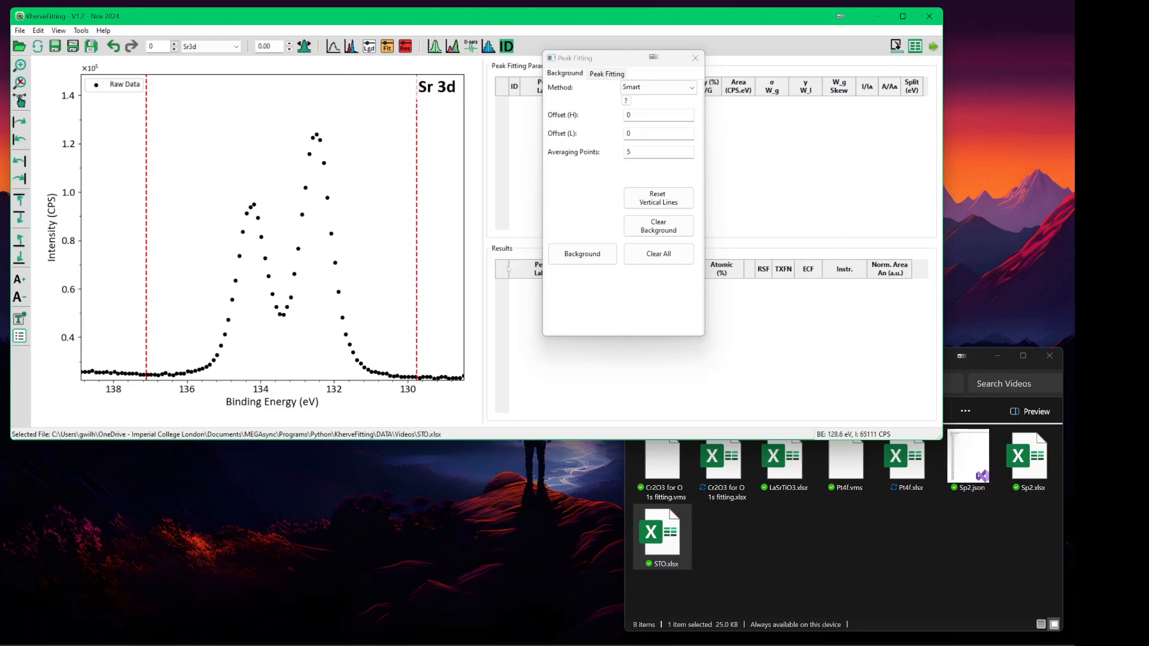
click(593, 256)
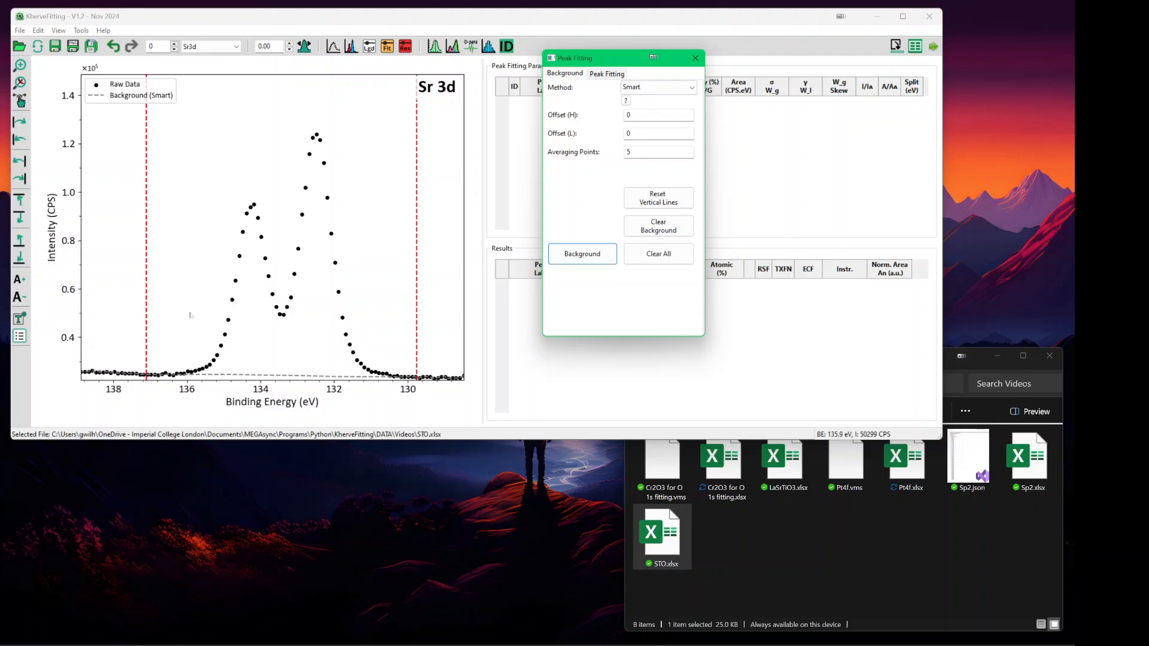
scroll(190, 316, up, 5)
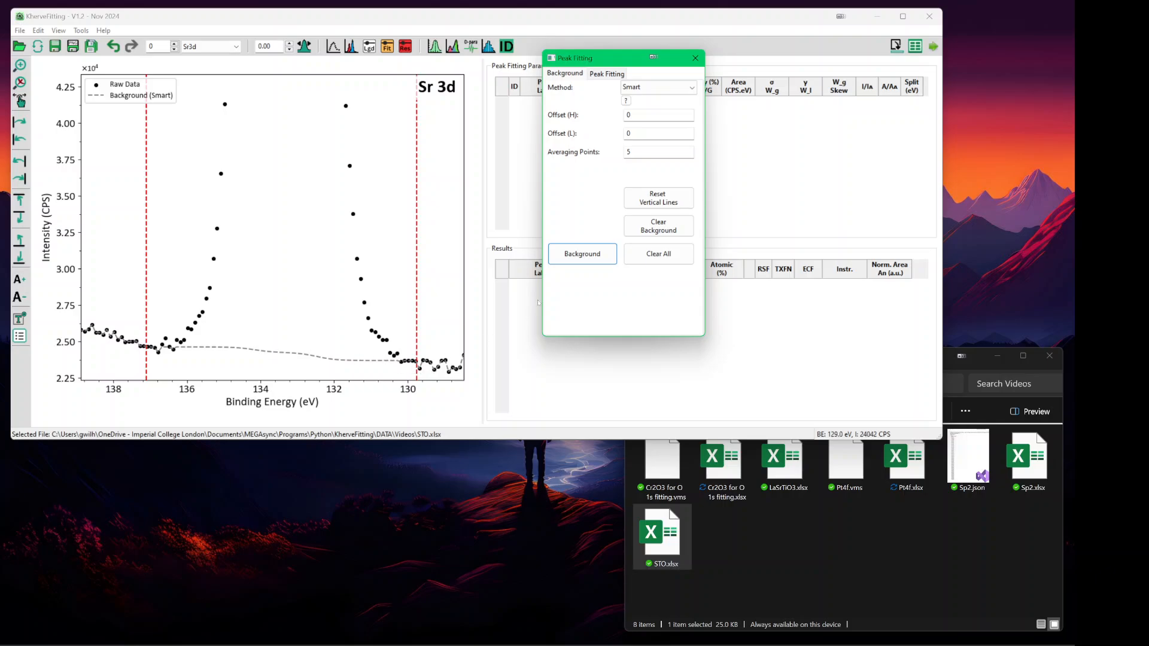
- Clear it and recalculate the Smart background between 136.7 and 129.3 eV
click(662, 231)
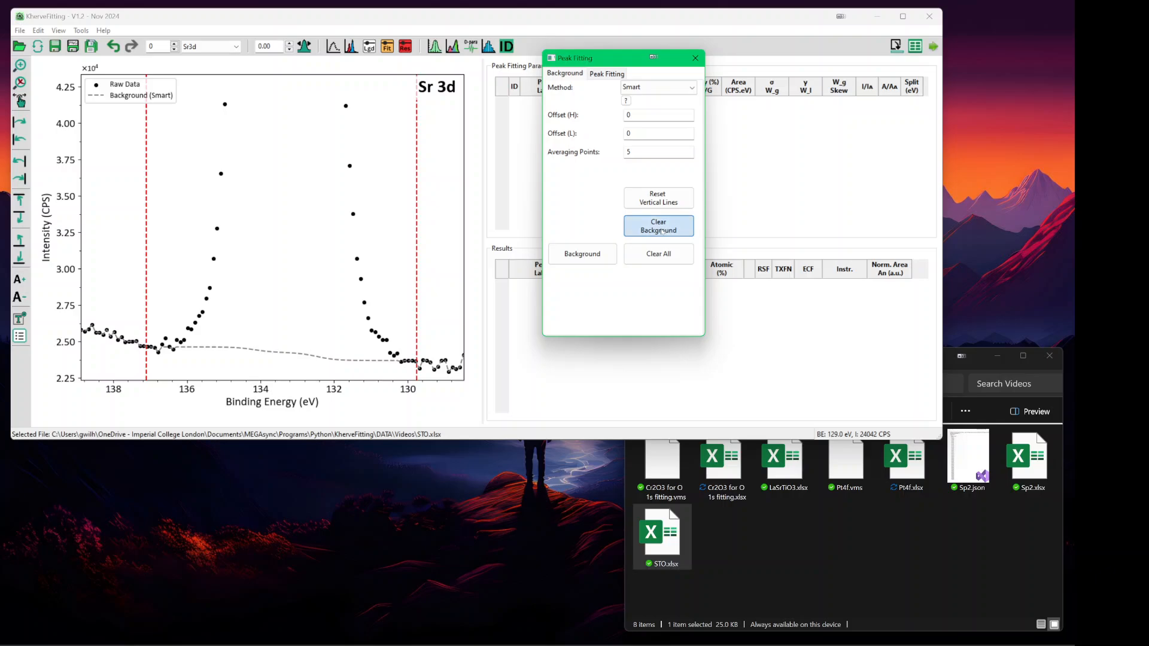
click(438, 356)
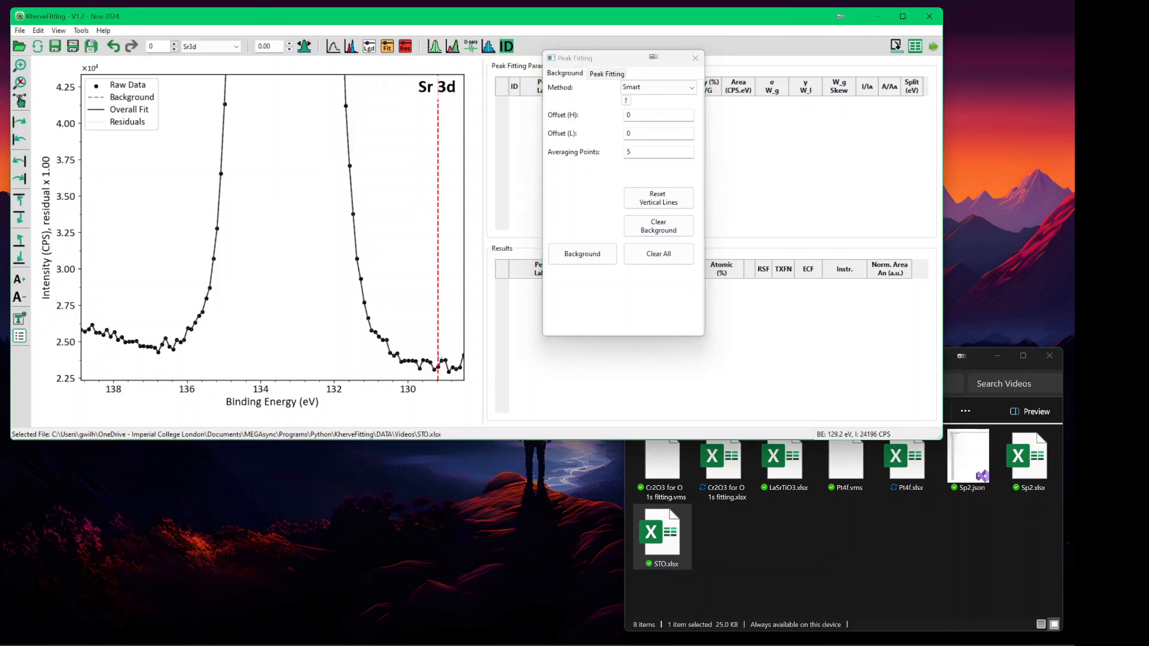
click(161, 350)
click(576, 264)
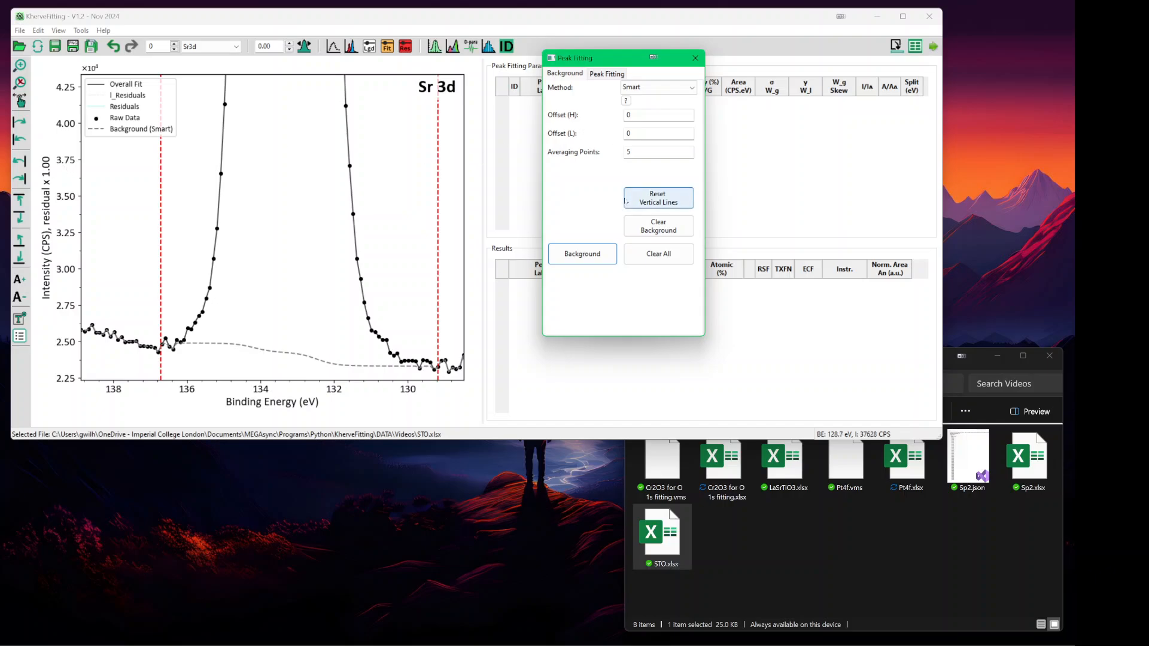
- Clear the background, set Offset (H) to -500, and recalculate it between new limits
click(652, 227)
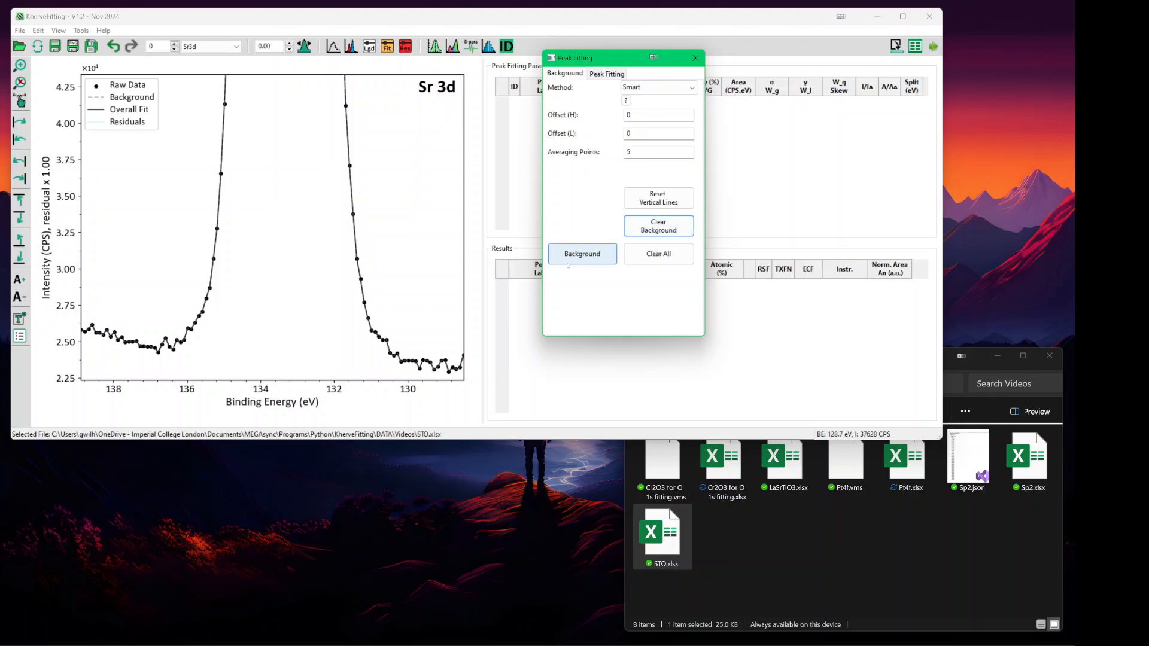
double_click(630, 115)
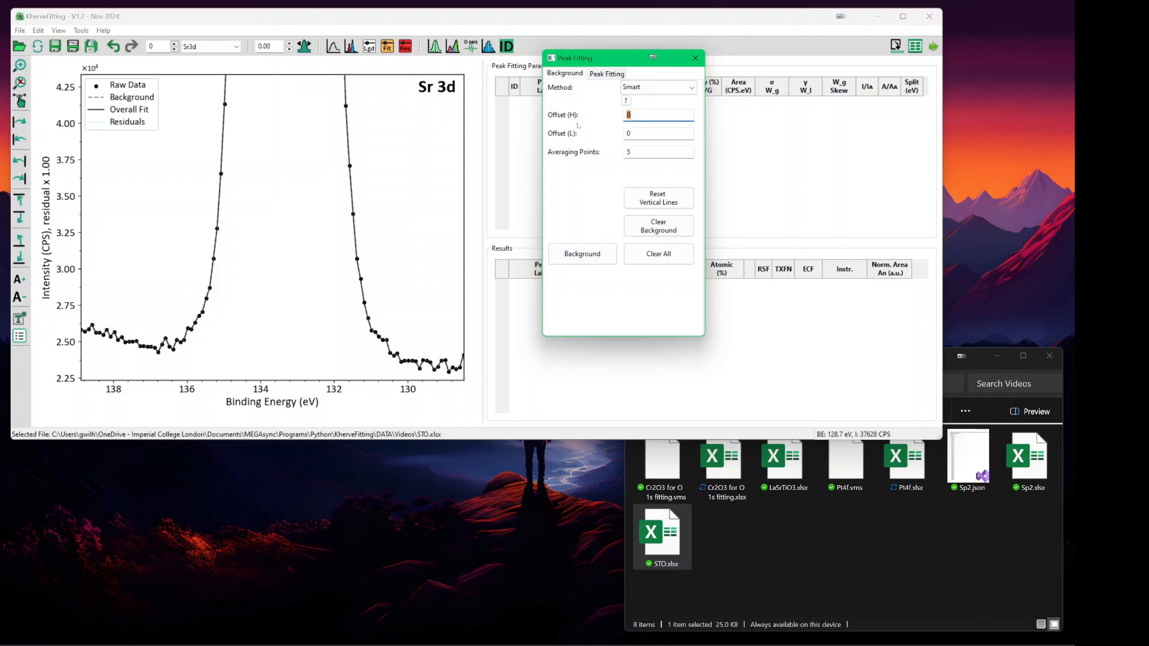
text(-500)
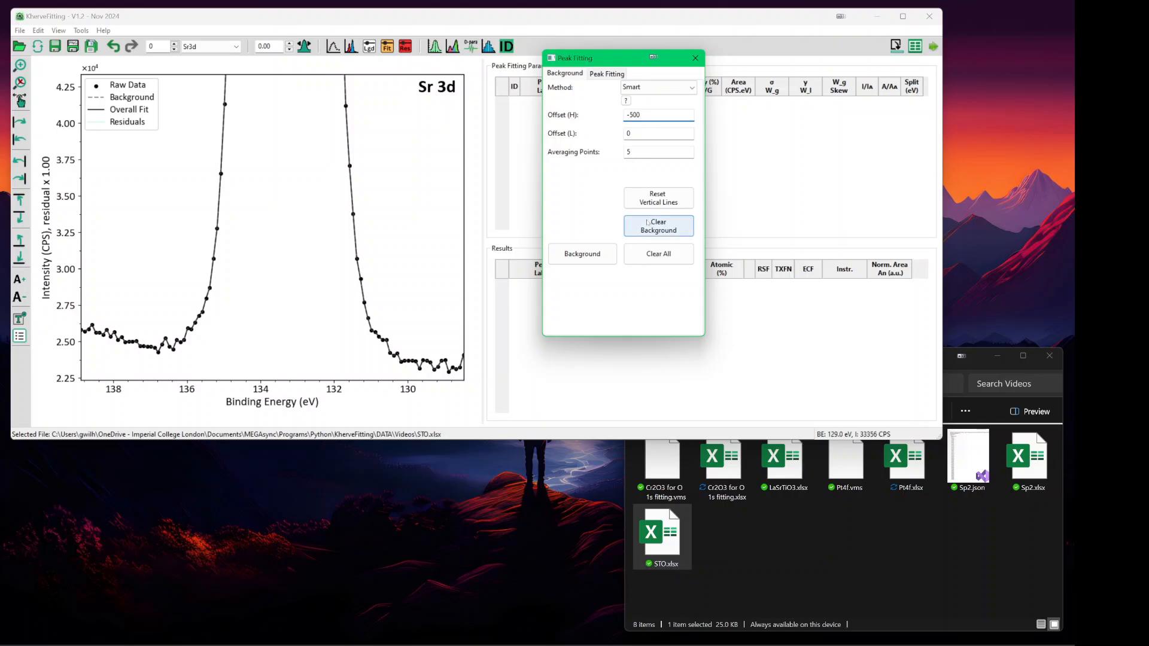
click(434, 336)
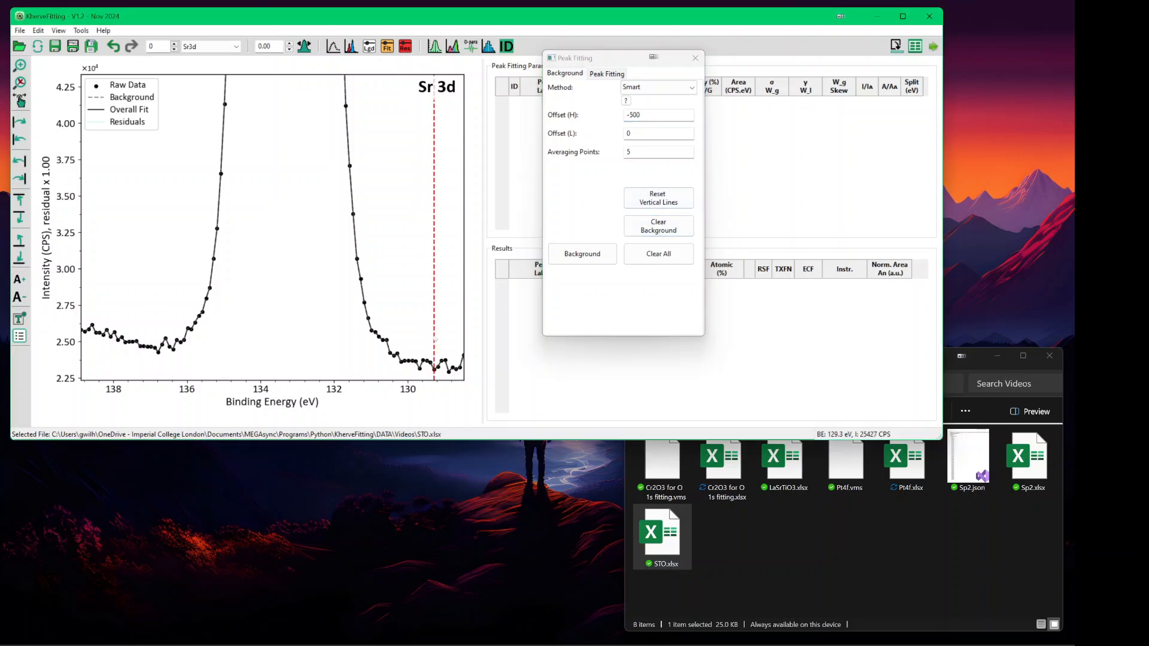
click(165, 326)
click(595, 258)
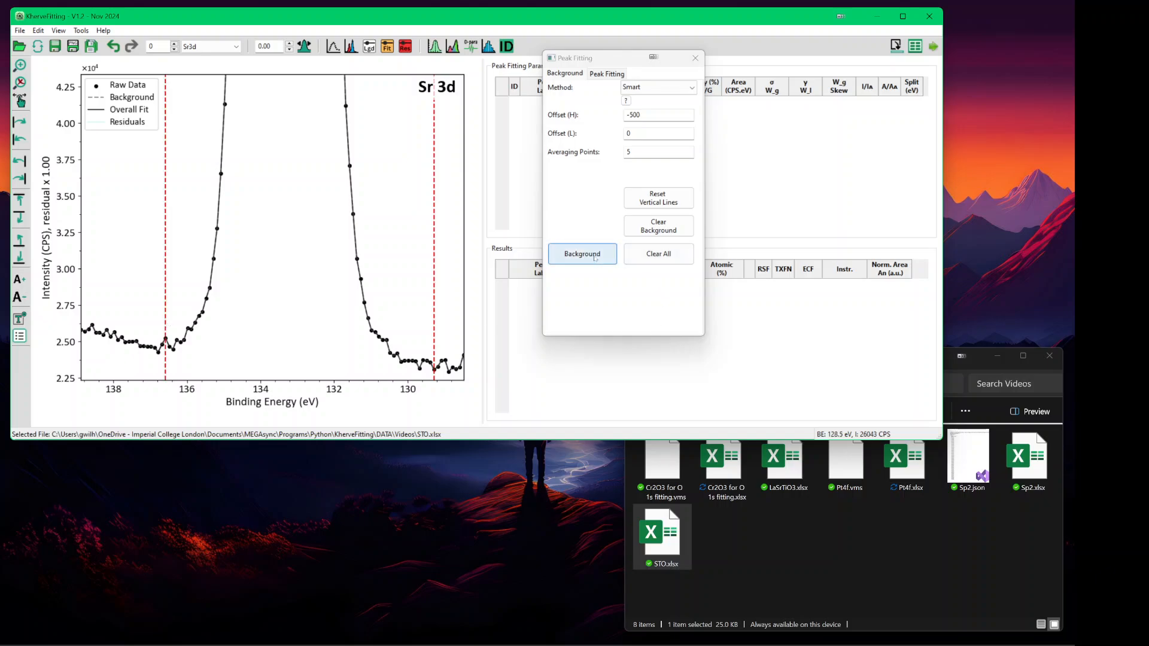
click(583, 254)
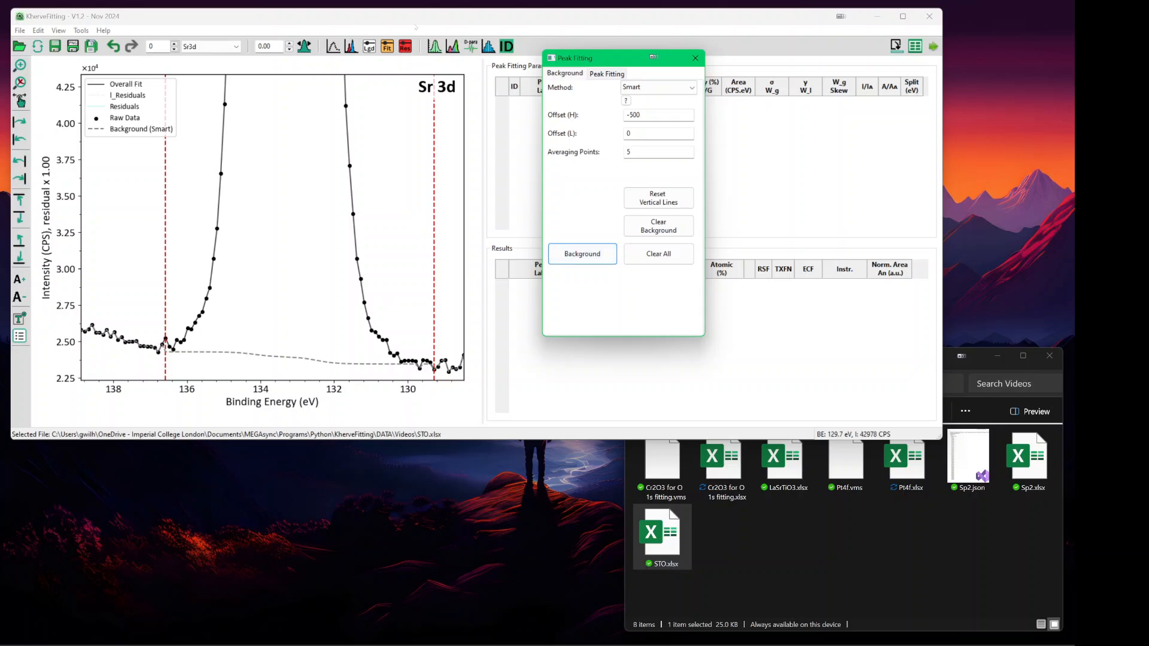
- Rescale the intensity axis to show the full Sr 3d peaks
click(416, 18)
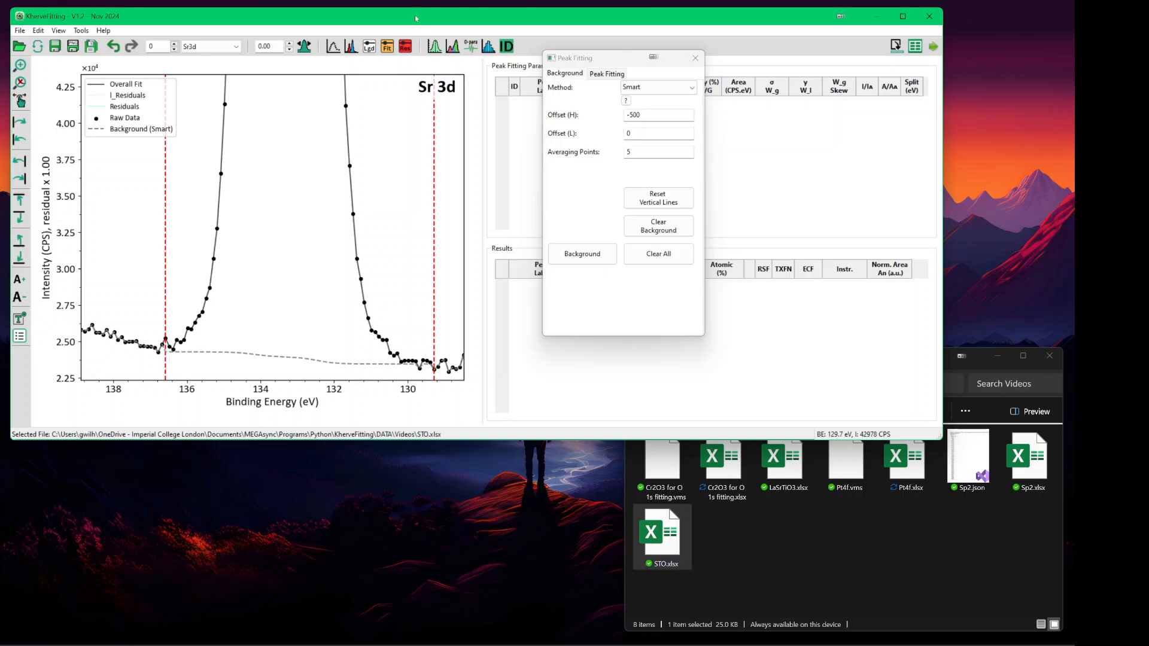
key(ctrl+Down)
key(ctrl+Down)
key(ctrl+Down)
key(ctrl+Down)
key(ctrl+Down)
key(ctrl+Down)
key(ctrl+Down)
key(ctrl+Down)
key(ctrl+Down)
key(ctrl+Down)
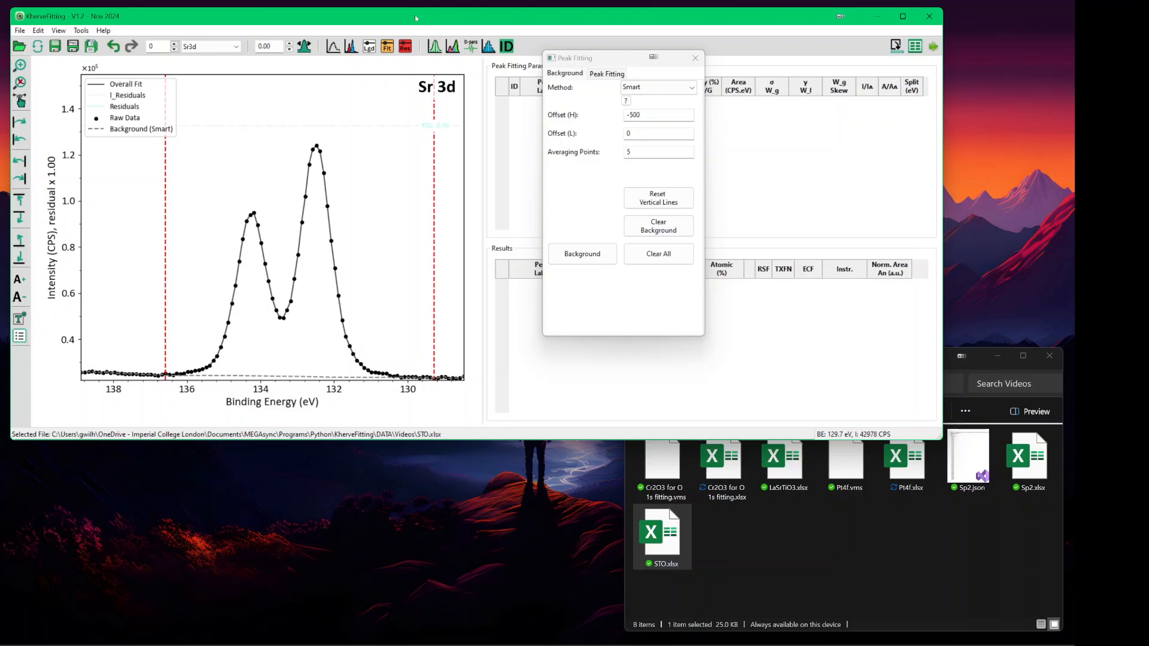
key(ctrl+Up)
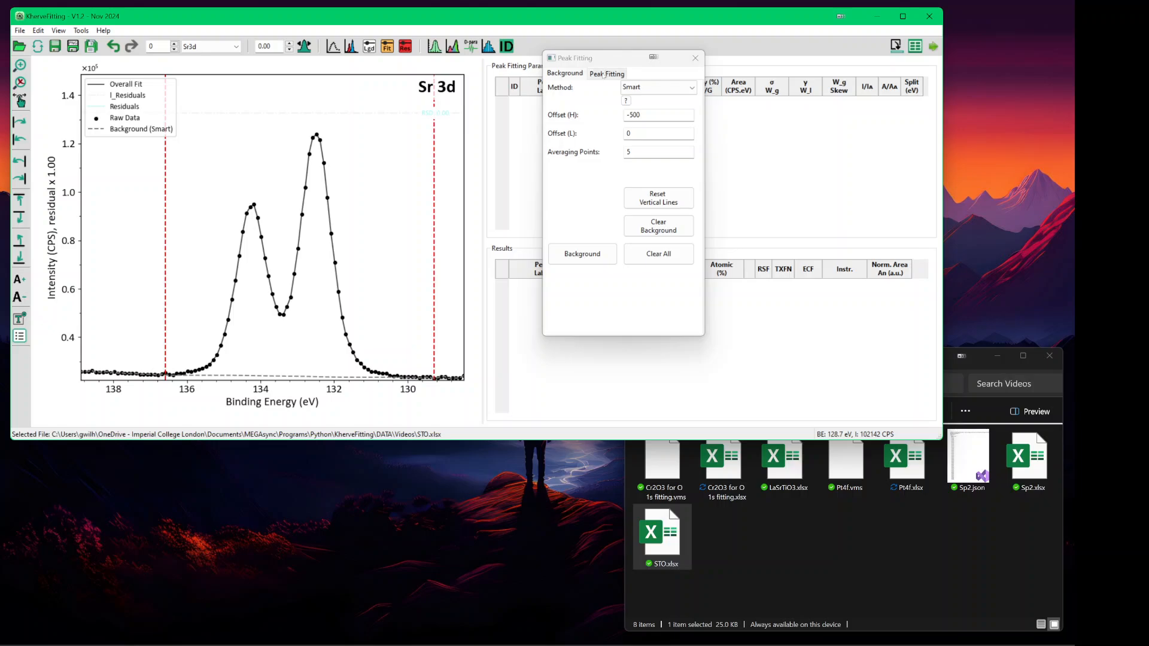
- Show the Peak Fitting tab with least_squares optimization kept, and move the dialog lower
click(604, 74)
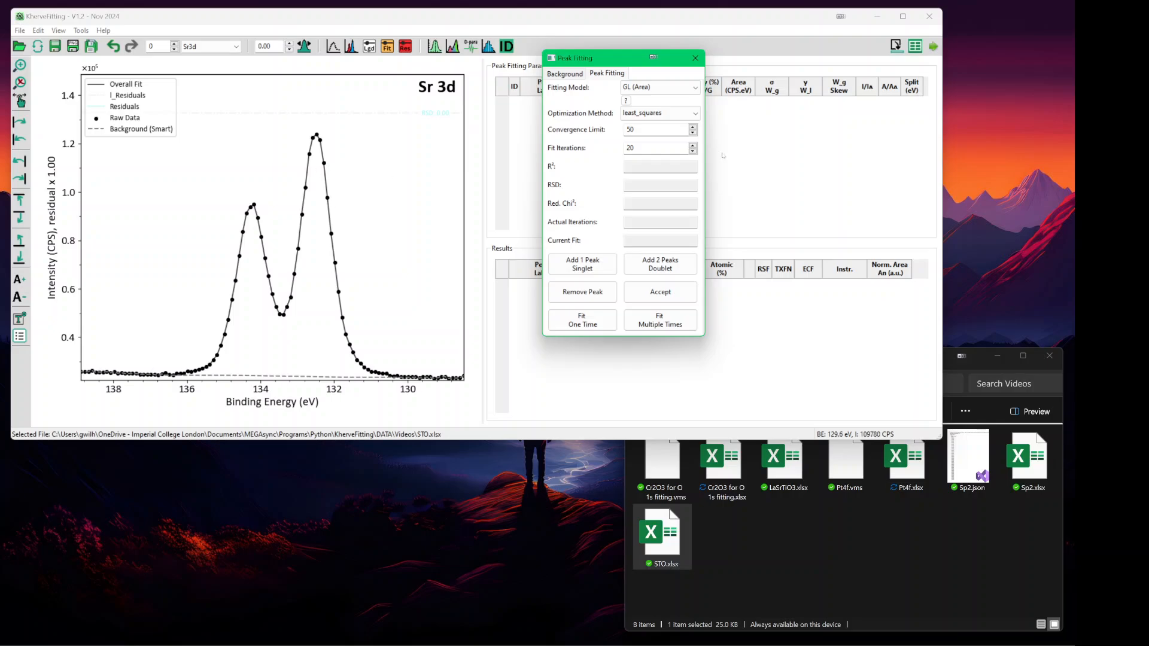
click(662, 113)
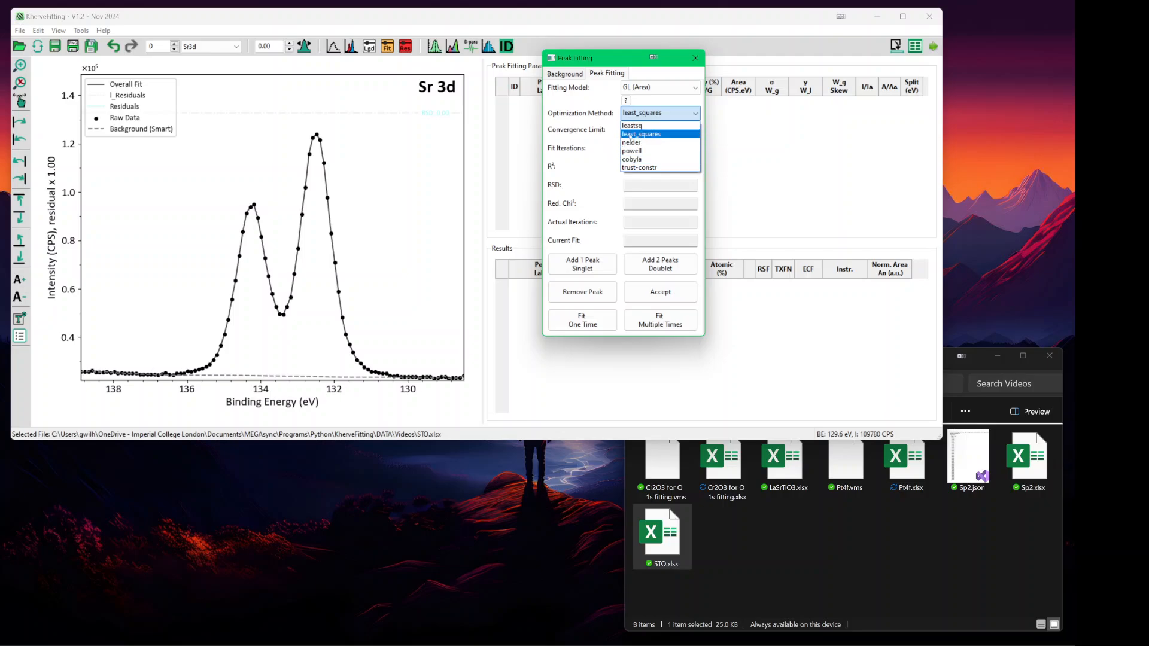
click(580, 136)
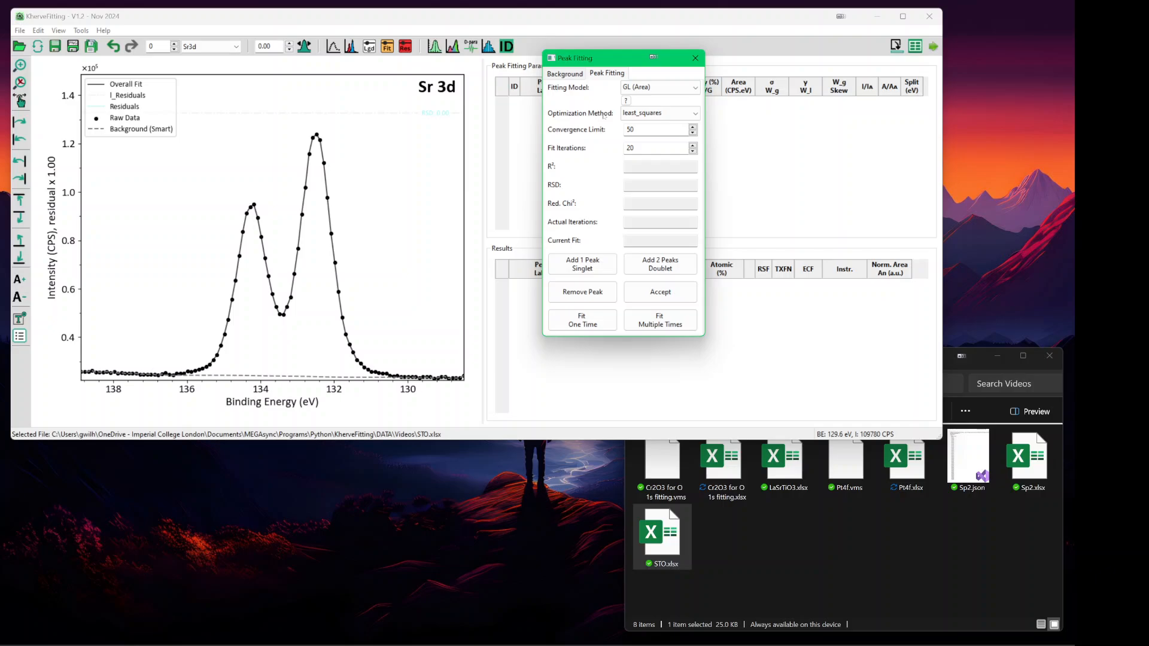
click(635, 113)
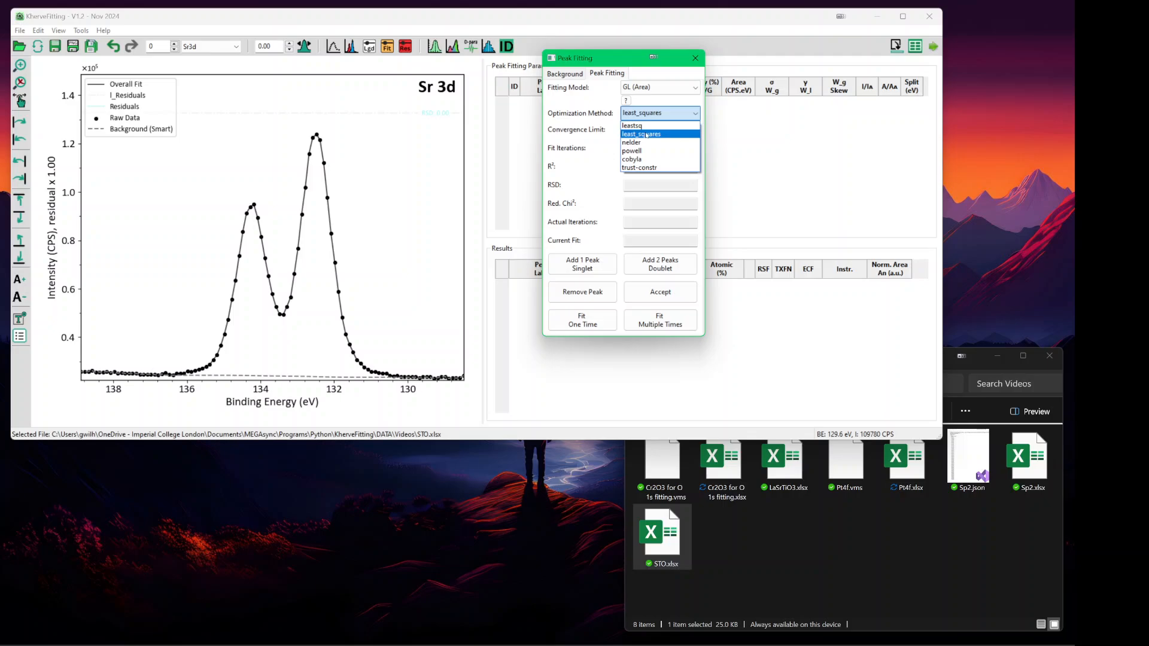
click(646, 134)
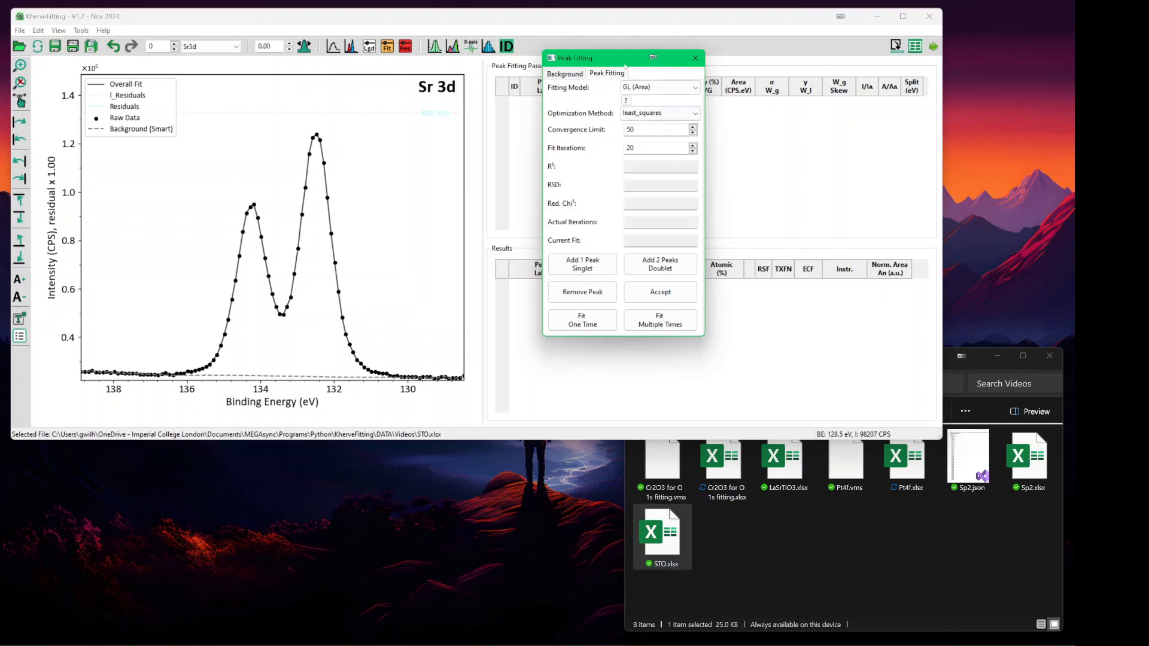
drag(616, 55, 579, 226)
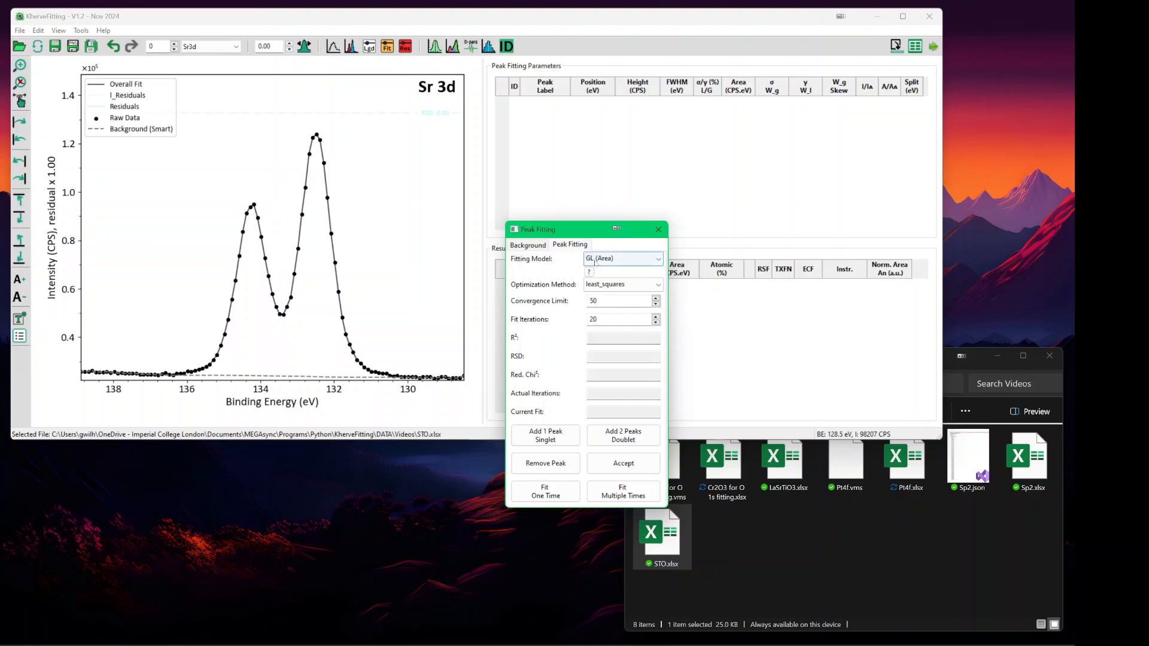
- Keep GL (Area) and add a Sr 3d doublet at 132.48 and 134.18 eV
click(596, 261)
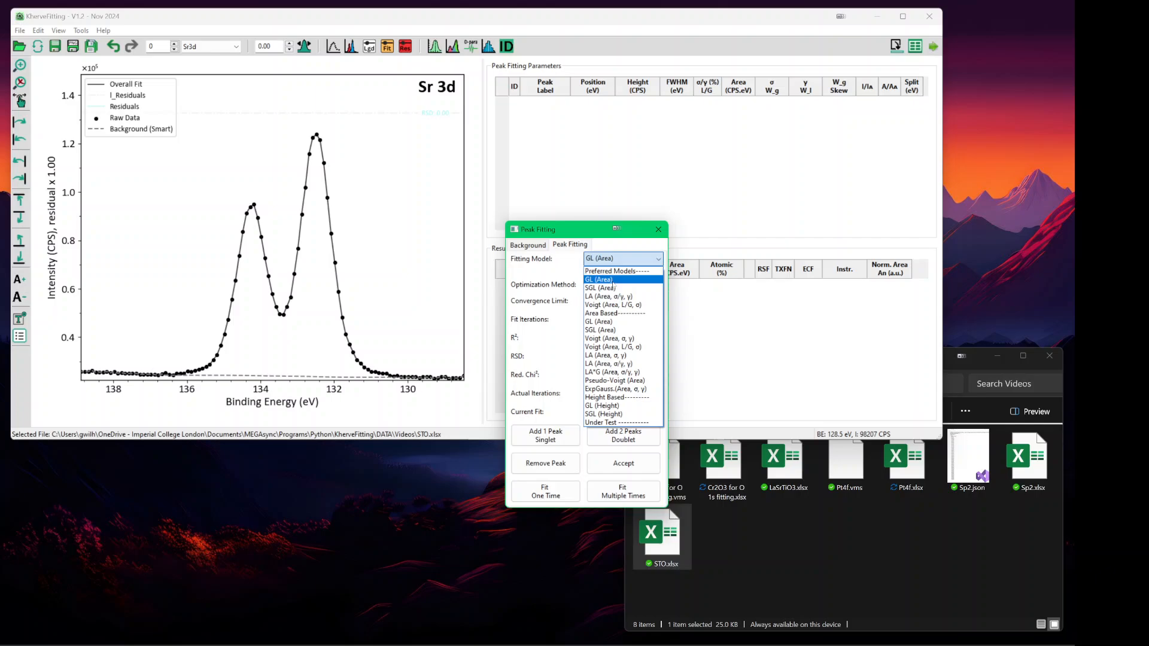
click(579, 229)
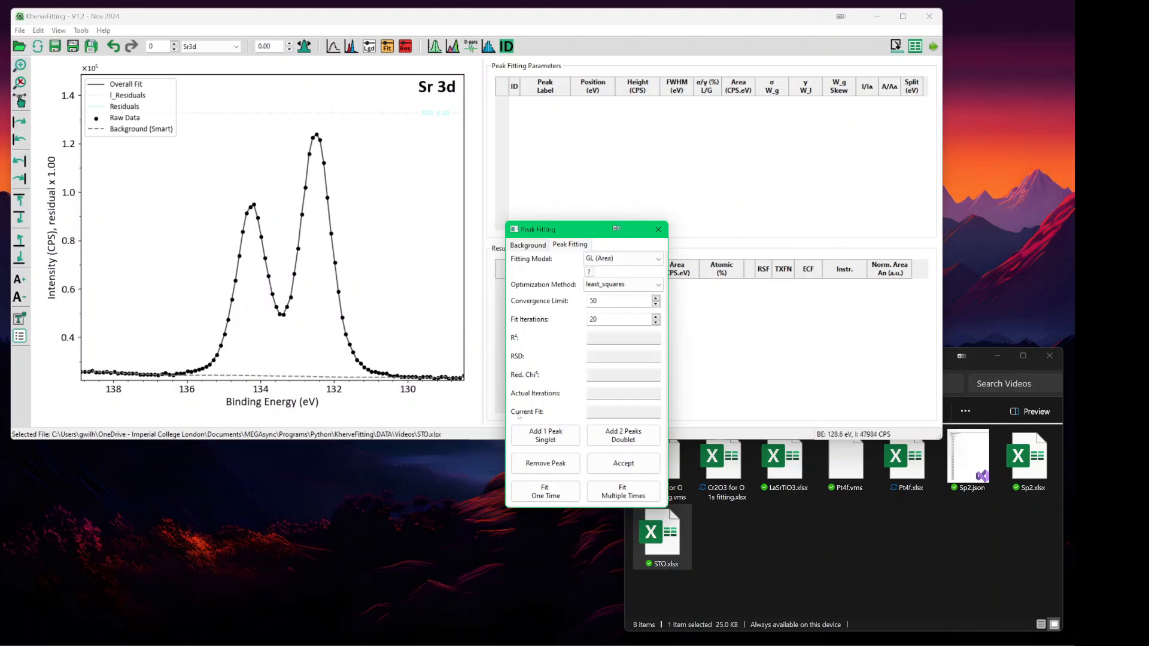
click(624, 440)
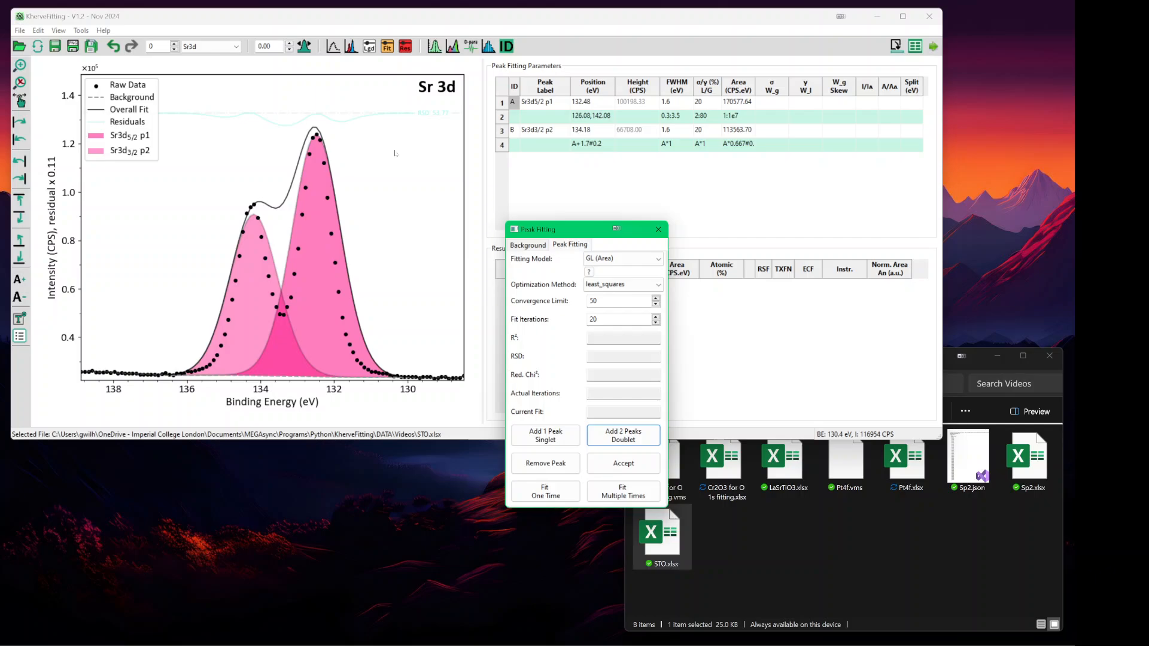
- Lower both doublet peaks, leaving Sr3d5/2 at 132.54 eV with height about 55938 CPS
key(Tab)
key(Tab)
key(Tab)
key(Tab)
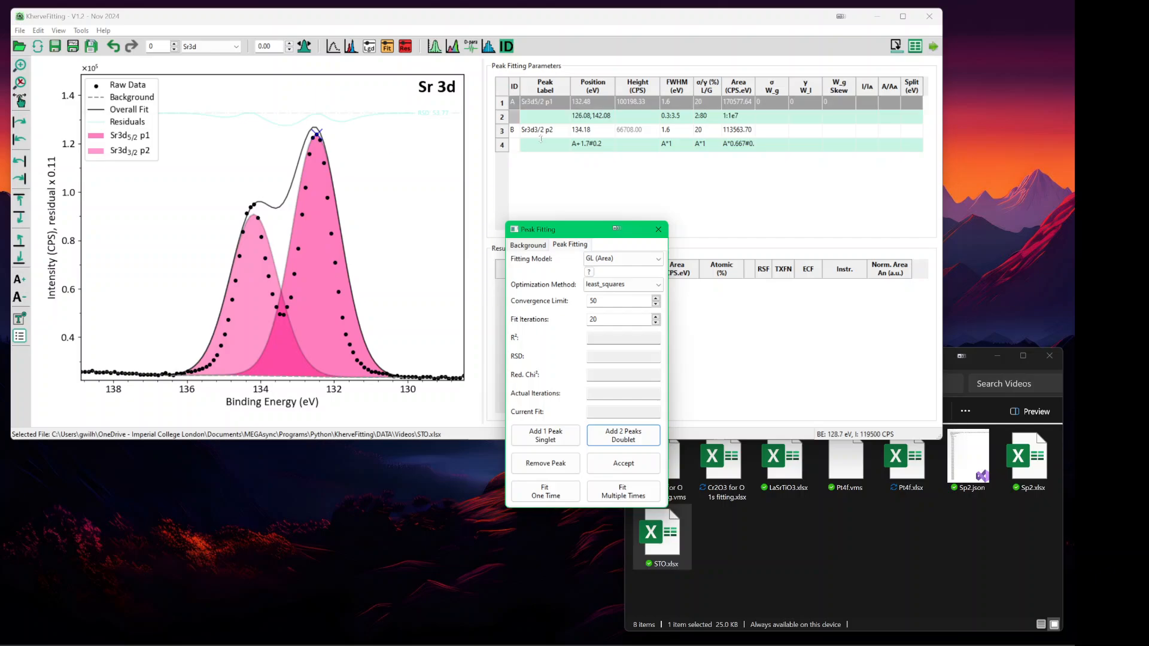
key(Tab)
key(Tab)
key(Tab)
click(252, 228)
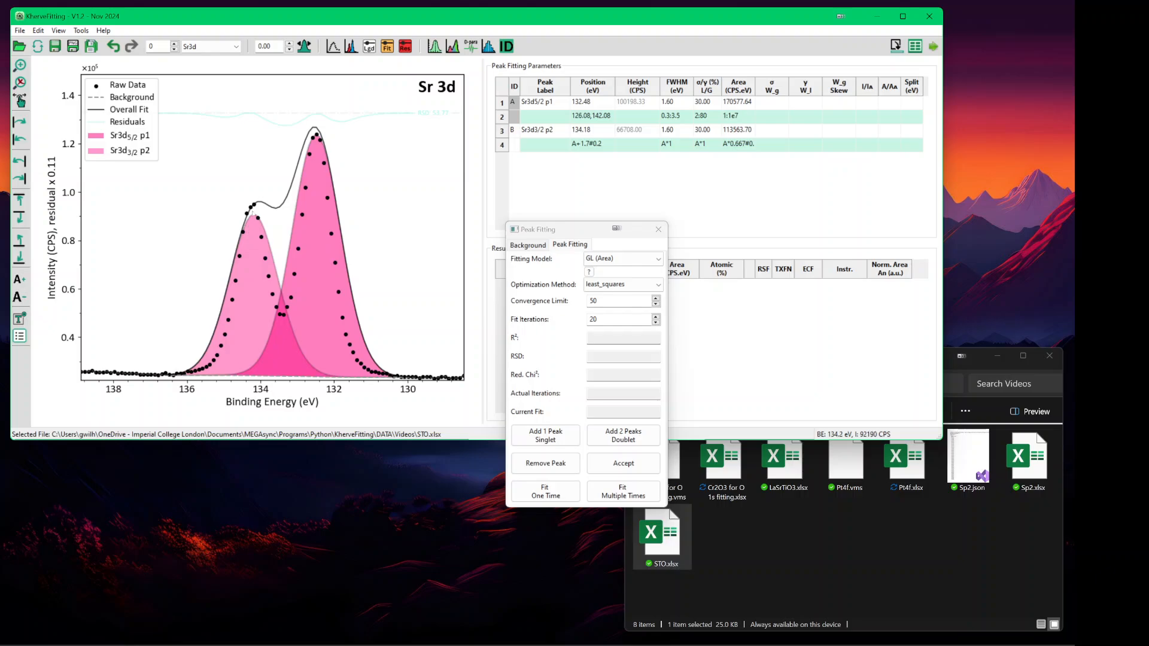
click(253, 213)
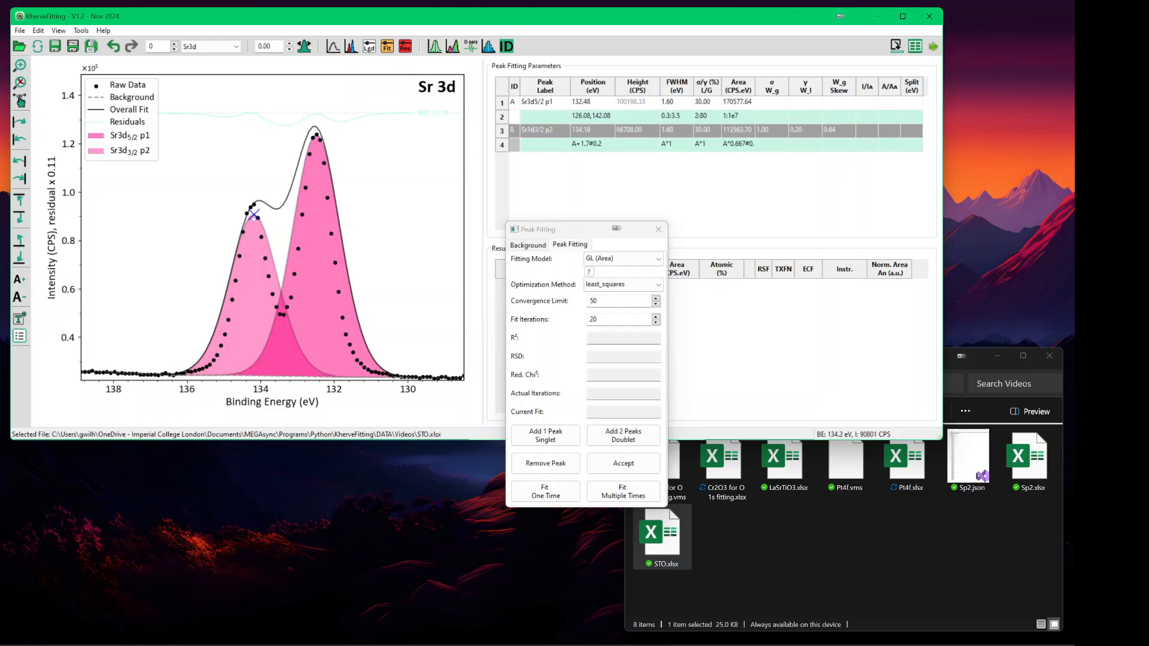
drag(253, 214, 252, 213)
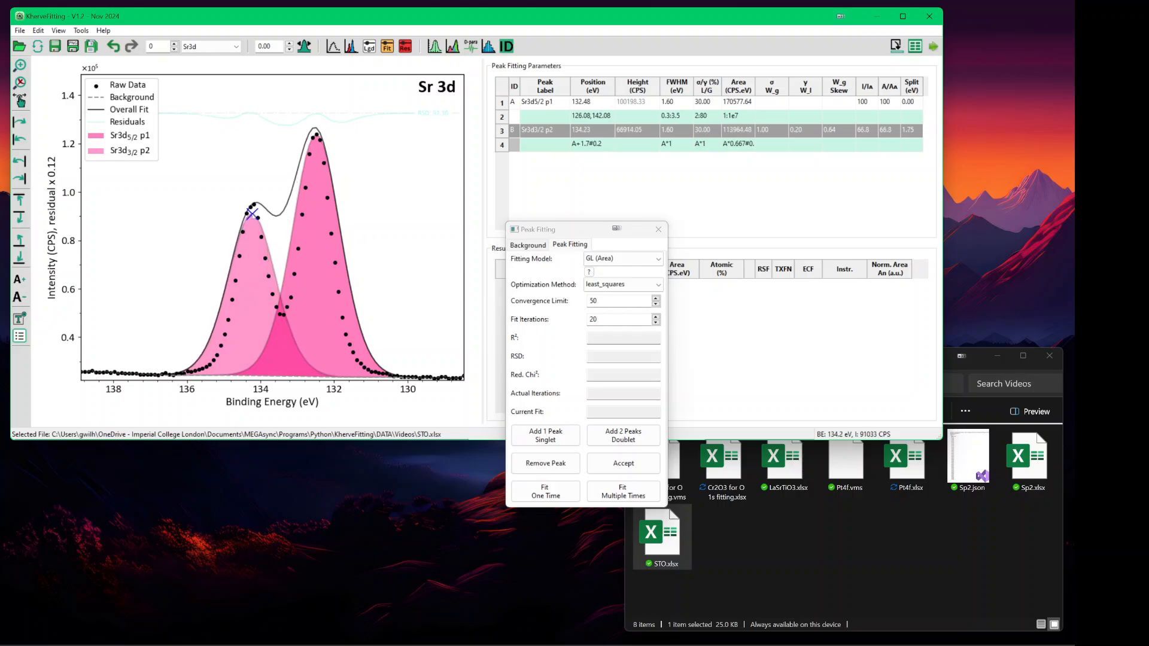
click(320, 147)
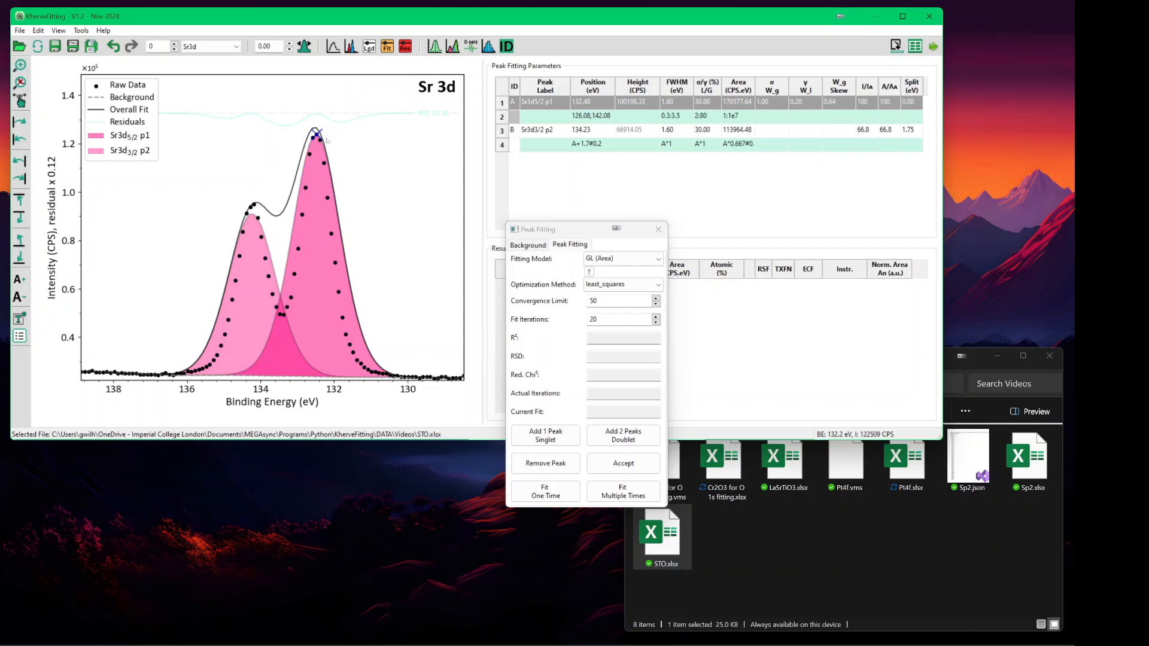
drag(327, 140, 314, 242)
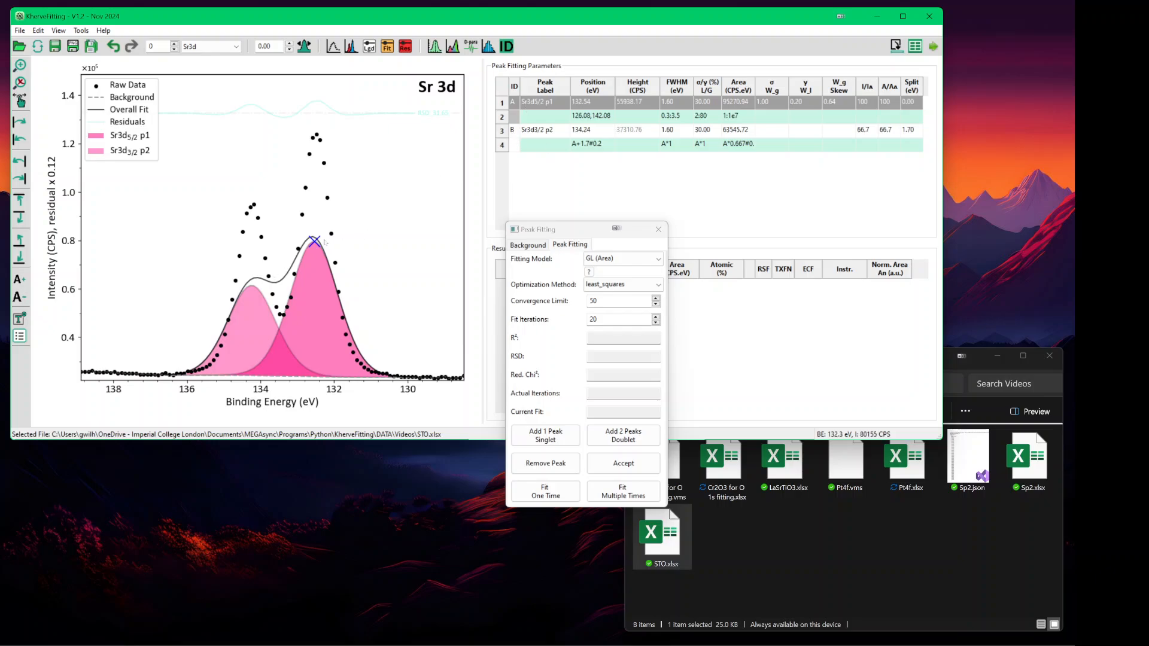
- Nudge Sr3d5/2 to 132.46 eV (about 55521 CPS) and start Fit Multiple Times
drag(315, 242, 317, 242)
click(621, 494)
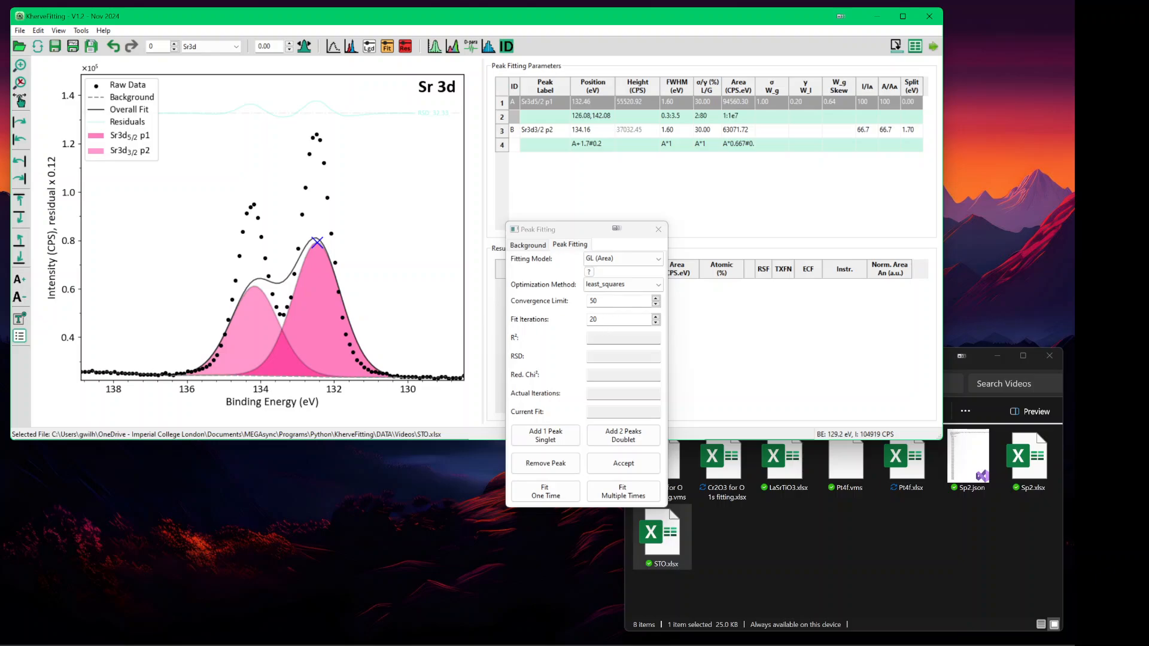
- Run the repeated GL fit to R² 0.99951, then remove the Sr3d3/2 p2 peak
click(624, 495)
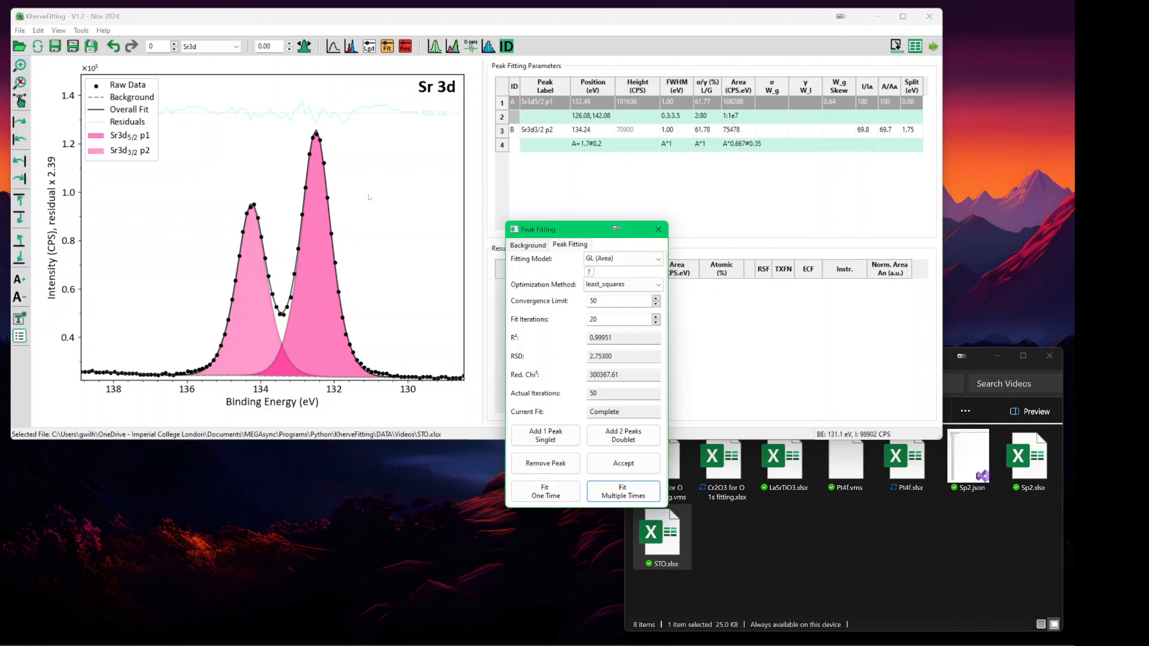
scroll(370, 197, up, 10)
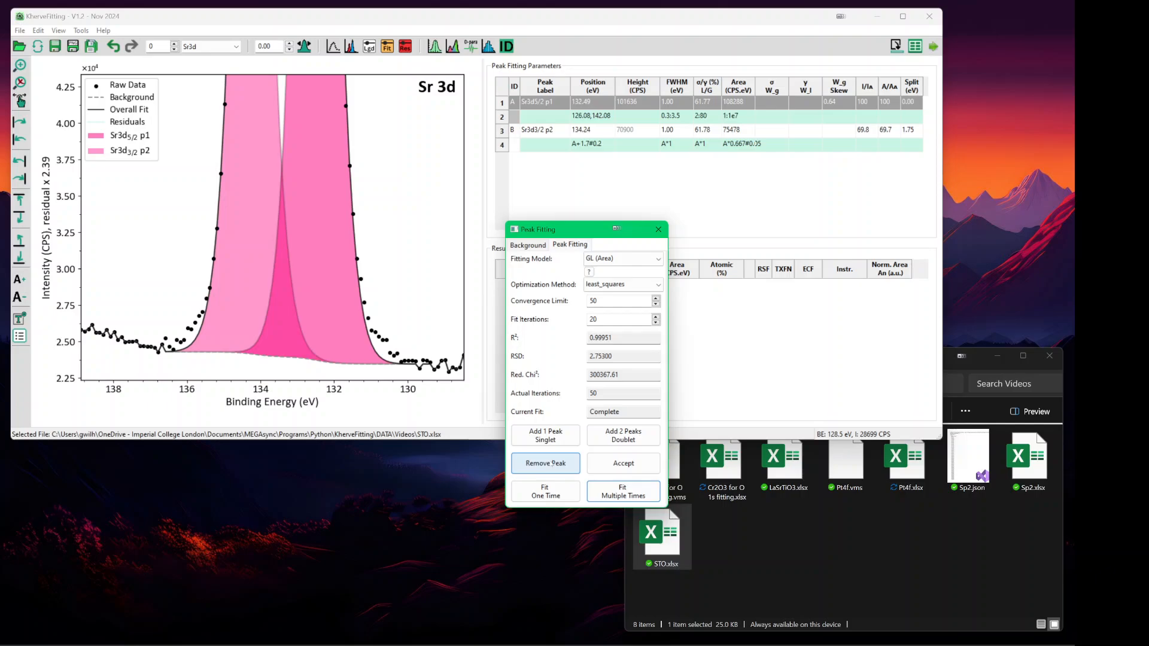
click(545, 463)
- Remove Sr3d5/2, rescale the plot, and add an SGL (Area) doublet at 132.48 and 134.18 eV
click(546, 463)
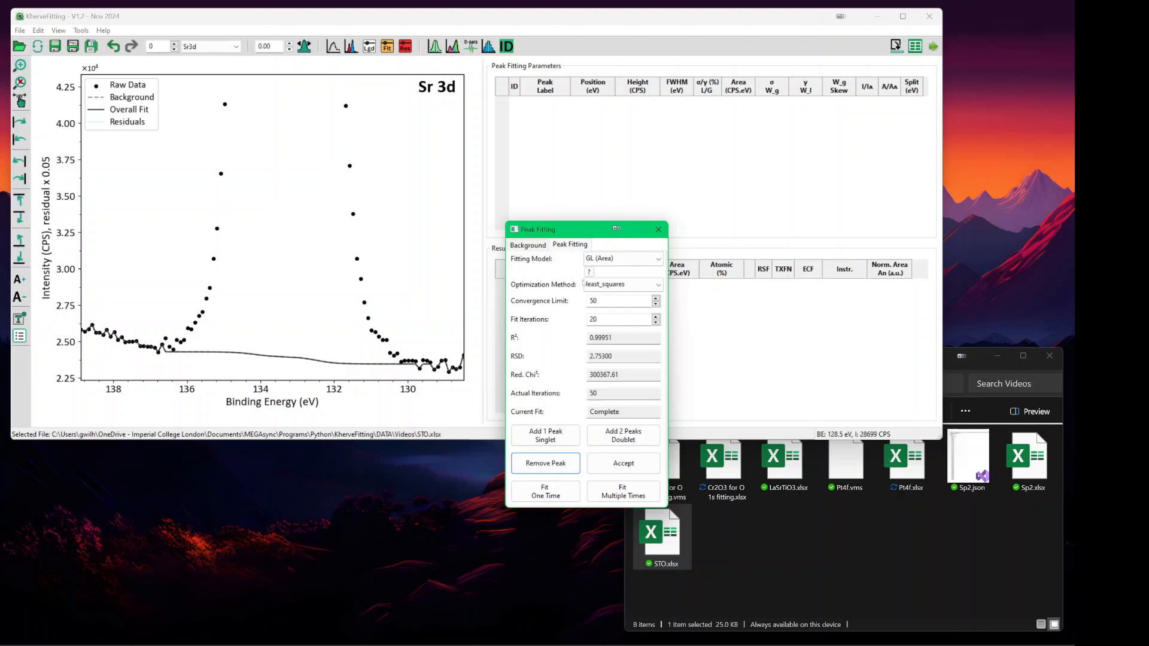
click(20, 82)
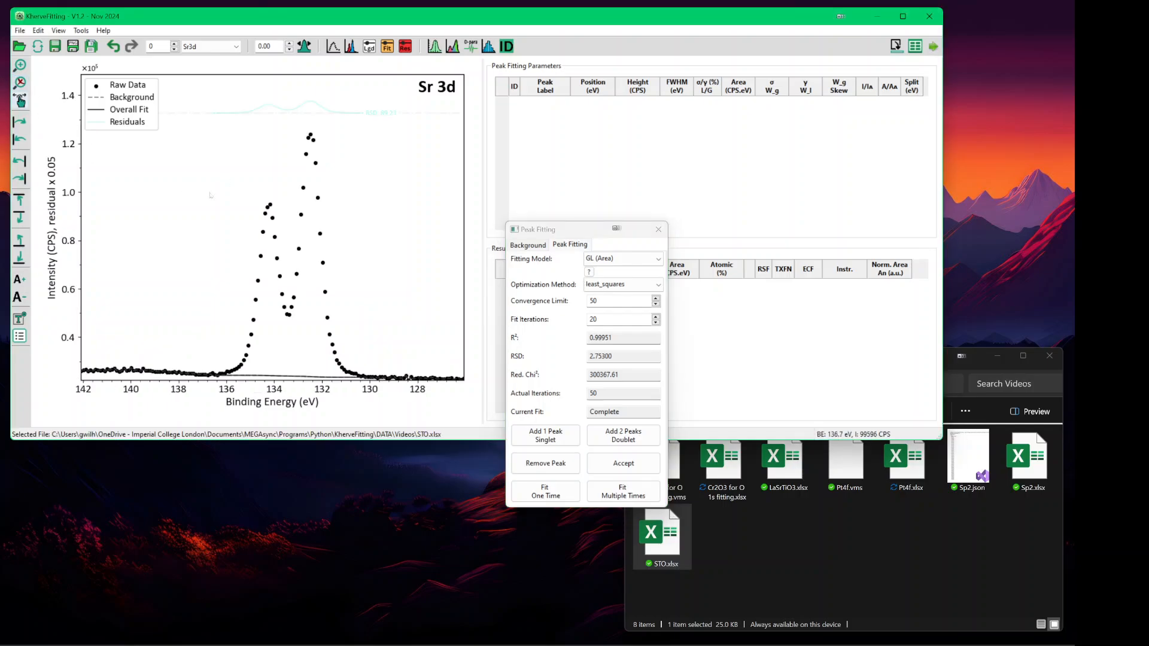
click(616, 260)
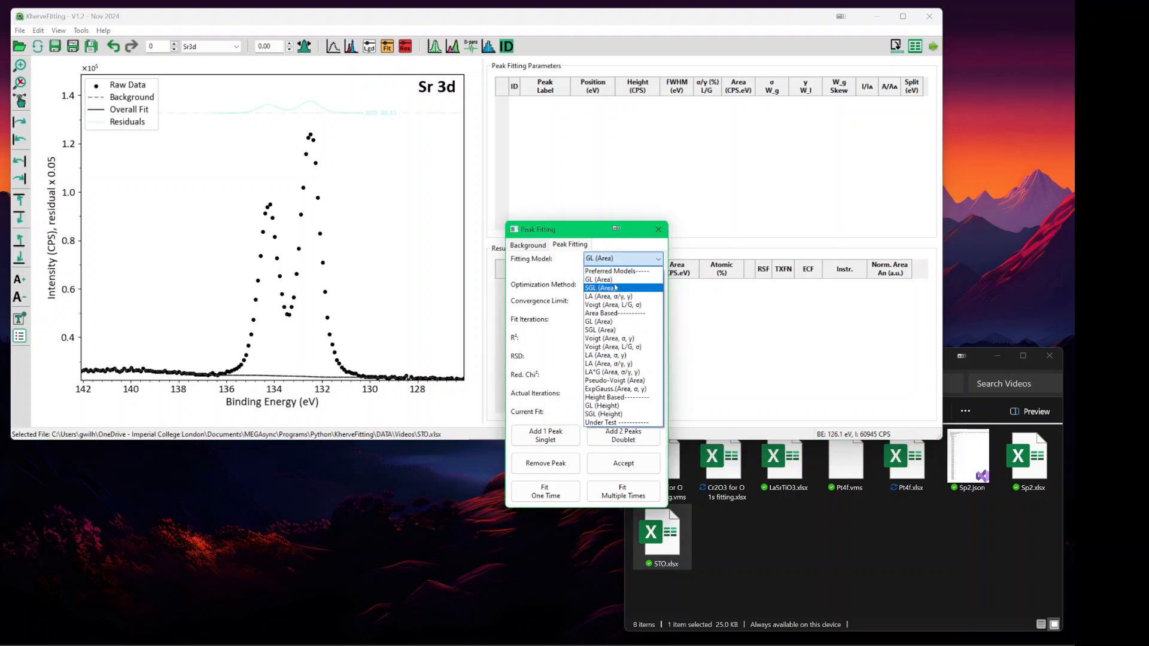
click(614, 288)
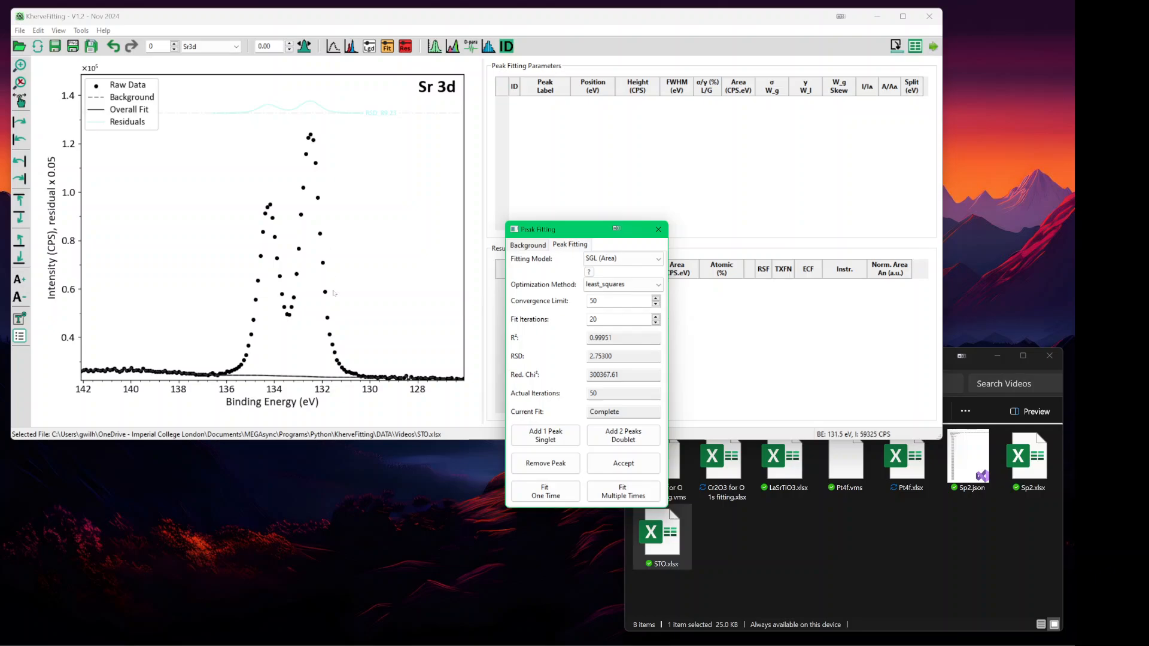
click(623, 436)
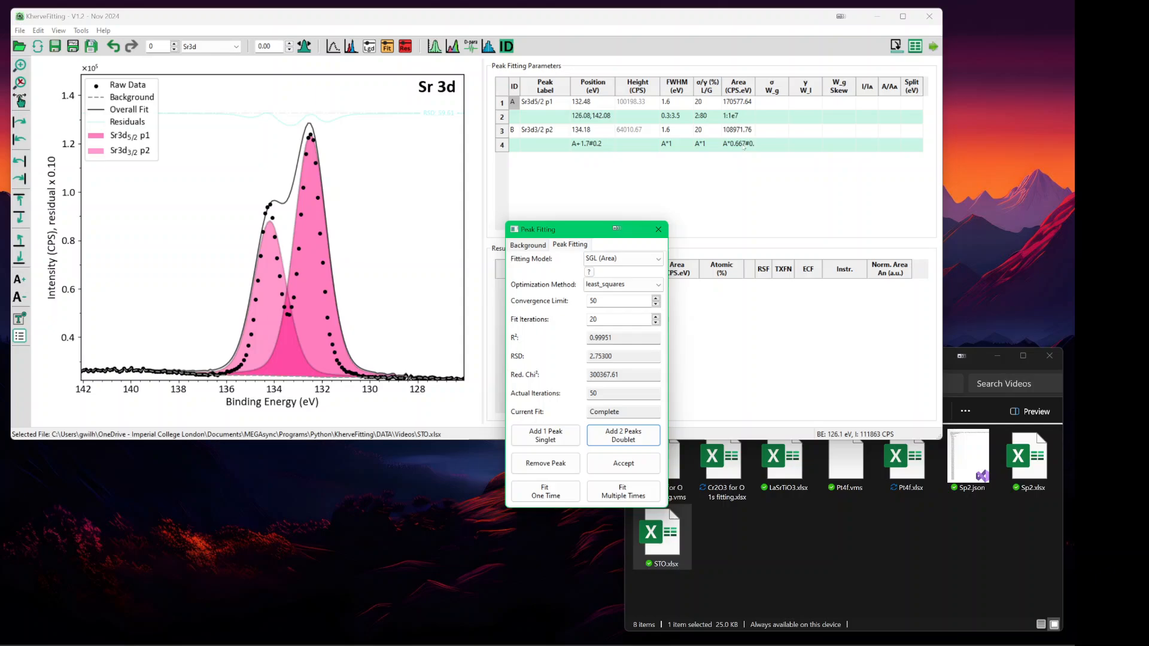
- Change the Sr3d3/2 area constraint to A/1.5#0.05 and refit the SGL doublet to R² 0.99940
double_click(741, 147)
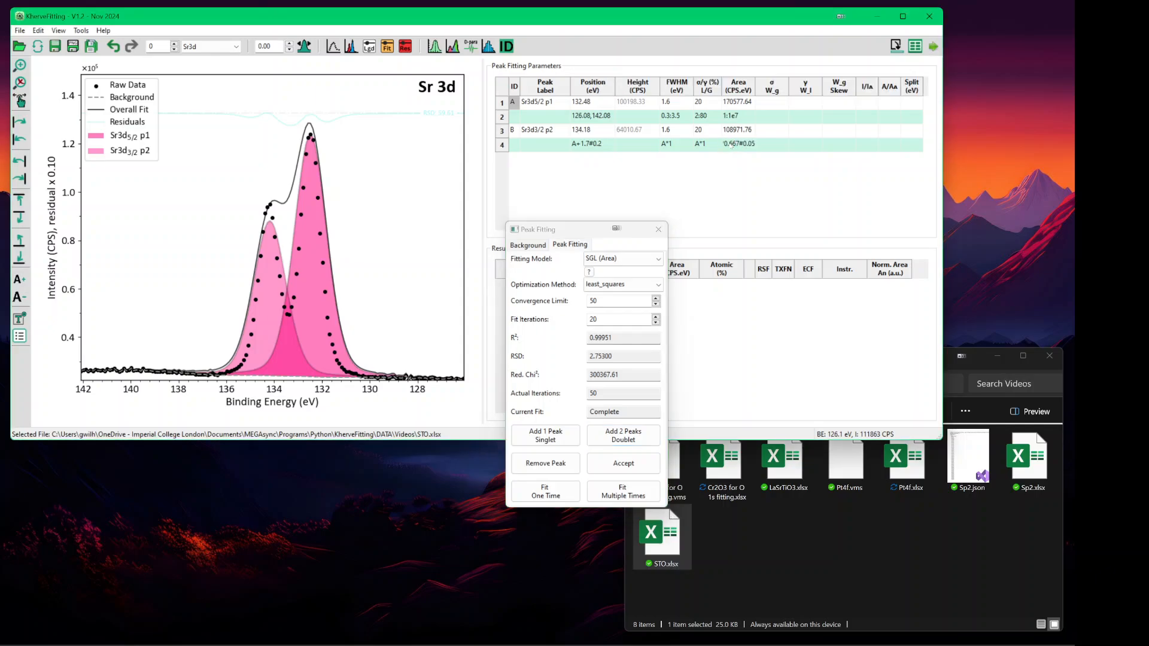
text(A*)
key(Delete)
key(Delete)
key(Delete)
key(Delete)
key(shift+Right)
text(/1.5)
click(713, 170)
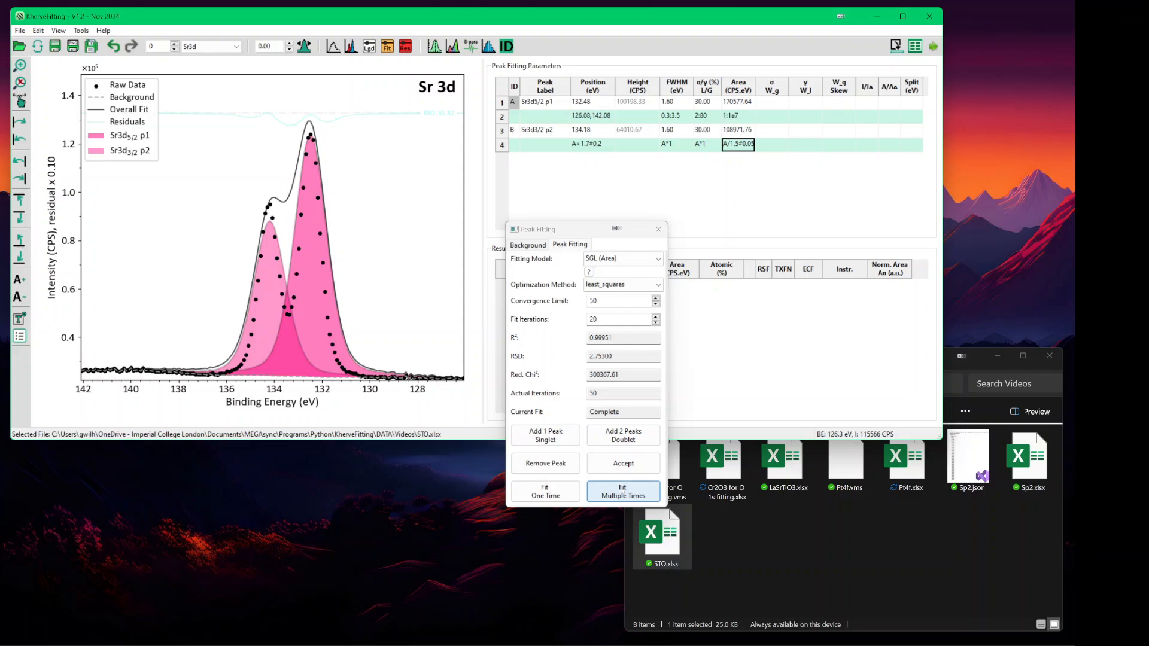
click(611, 496)
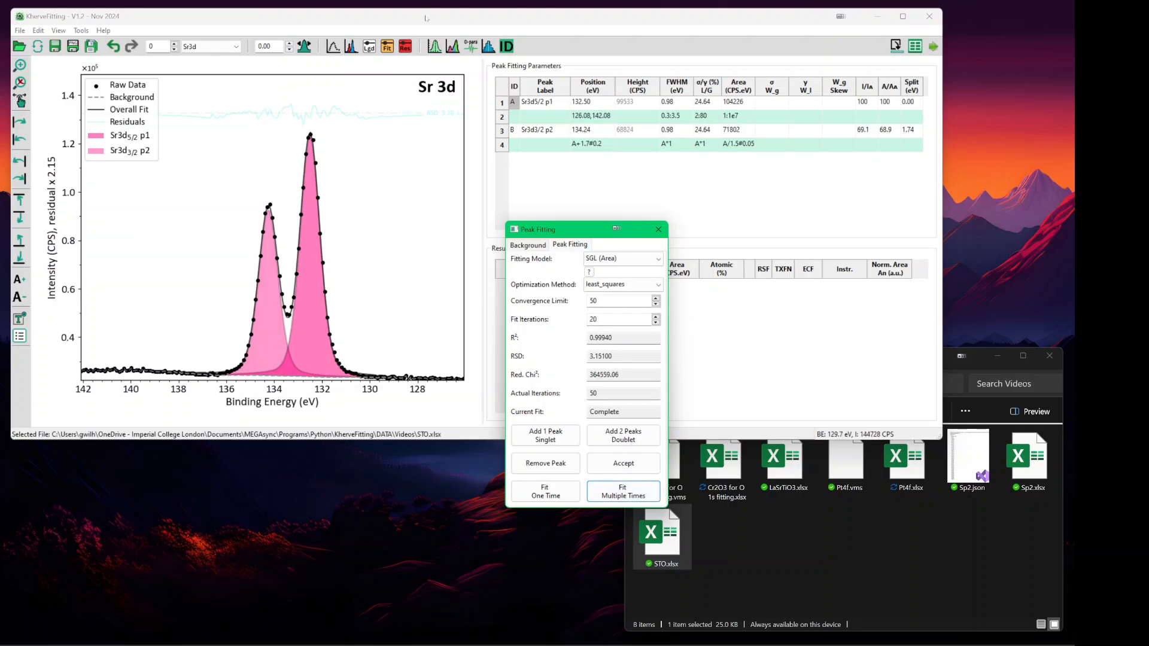
click(358, 118)
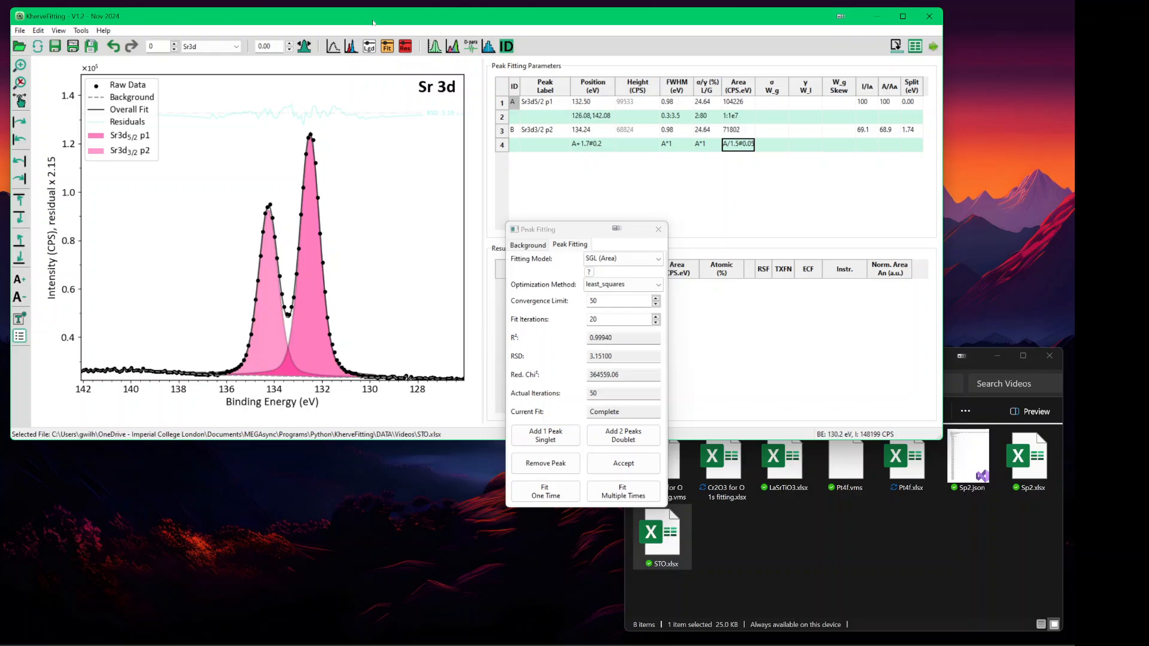
key(ctrl+Down)
key(ctrl+Down)
key(ctrl+Down)
key(ctrl+Down)
key(ctrl+Down)
key(ctrl+Down)
key(ctrl+Down)
key(ctrl+Down)
key(ctrl+Down)
key(ctrl+Down)
key(ctrl+Down)
key(ctrl+Down)
key(ctrl+Down)
key(ctrl+Down)
key(ctrl+Down)
key(ctrl+Down)
key(ctrl+Down)
key(ctrl+Down)
key(ctrl+Down)
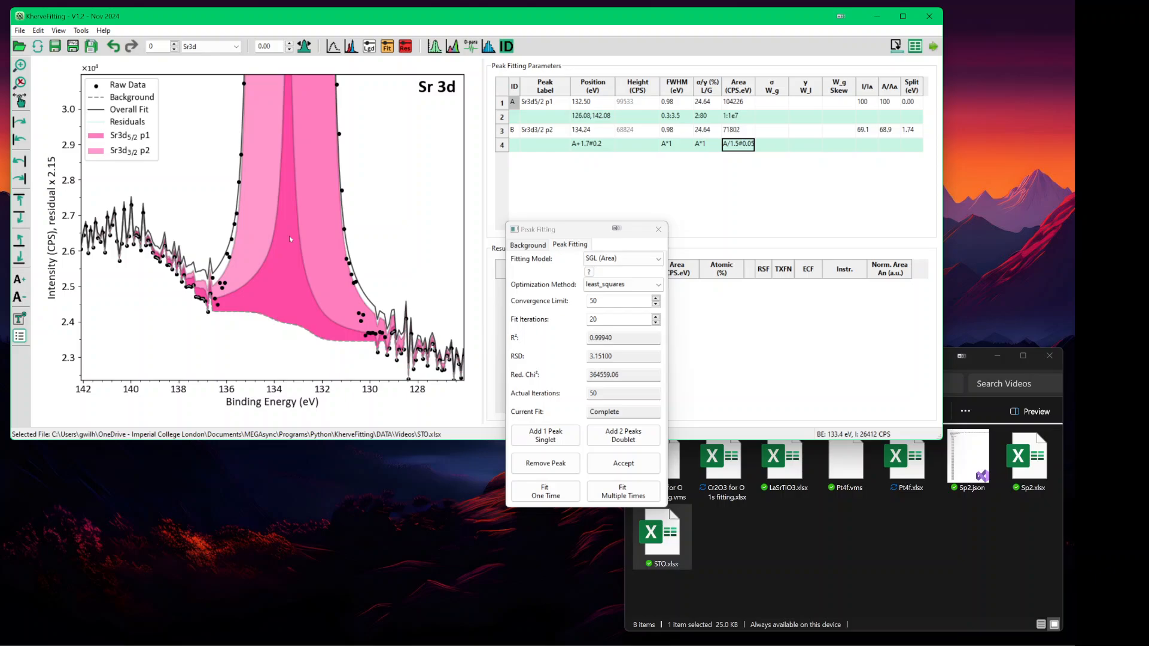
key(ctrl+Up)
key(ctrl+Up)
key(ctrl+Up)
key(ctrl+Up)
key(ctrl+Up)
key(ctrl+Up)
key(ctrl+Up)
key(ctrl+Up)
key(ctrl+Up)
key(ctrl+Up)
key(ctrl+Up)
key(ctrl+Up)
key(ctrl+Up)
key(ctrl+Up)
key(ctrl+Up)
key(ctrl+Up)
key(ctrl+Up)
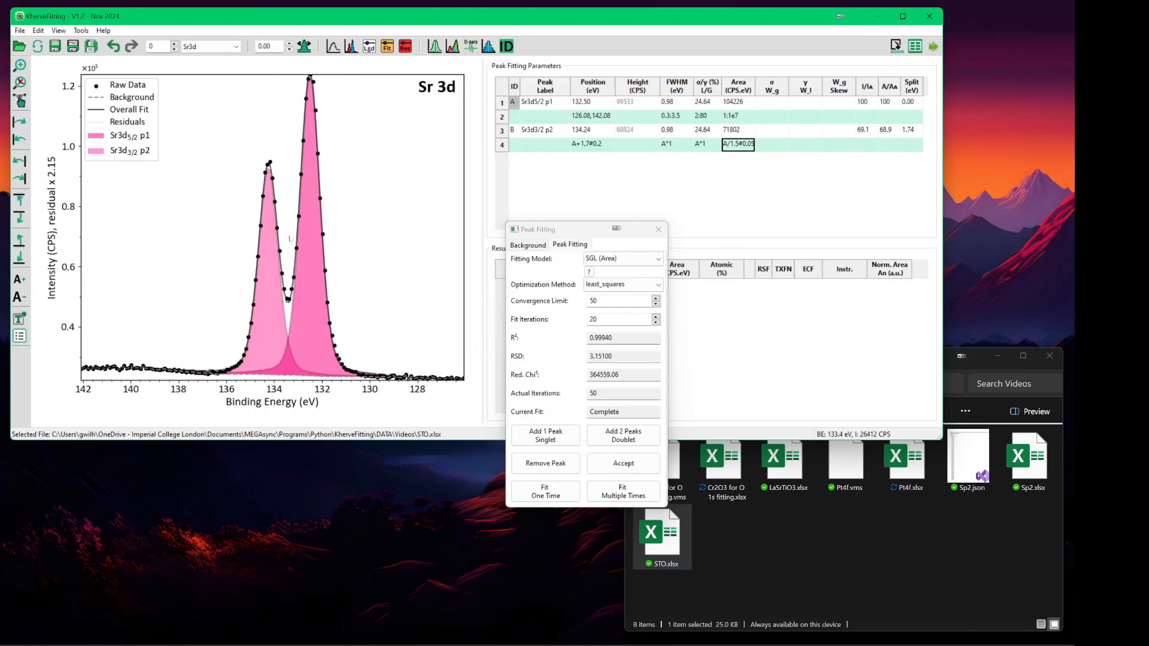
key(ctrl+Up)
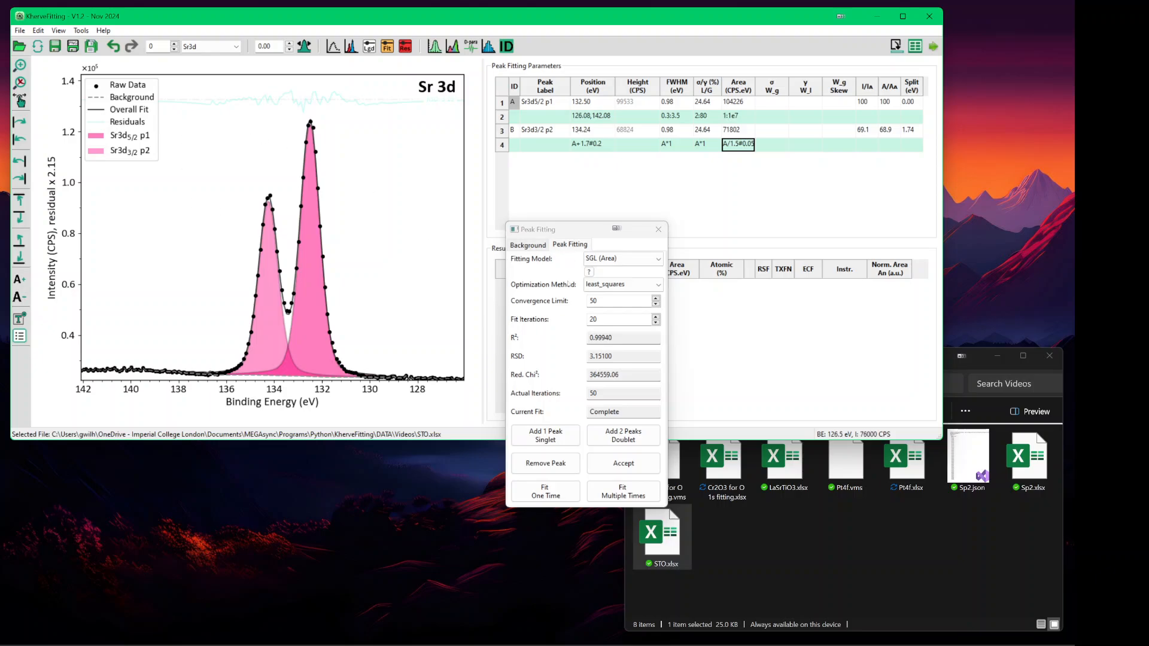
- Remove both SGL peaks, switch to LA (Area, σ/γ, γ), and add a doublet at 132.48/134.18 eV
click(554, 465)
click(553, 465)
click(596, 259)
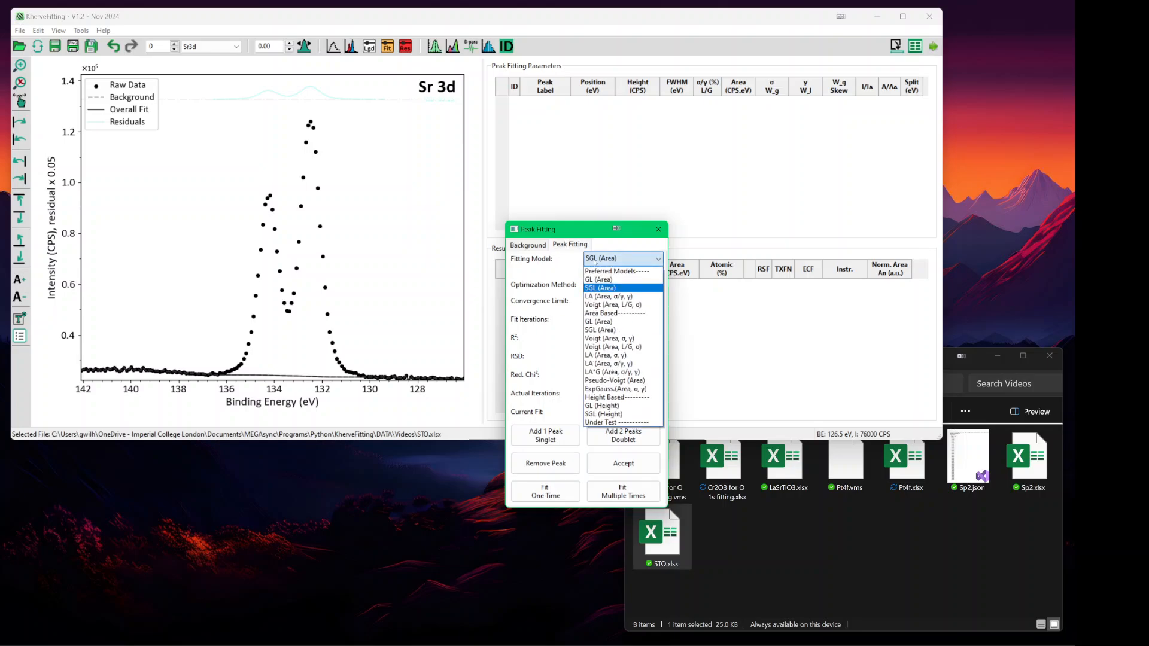
click(601, 296)
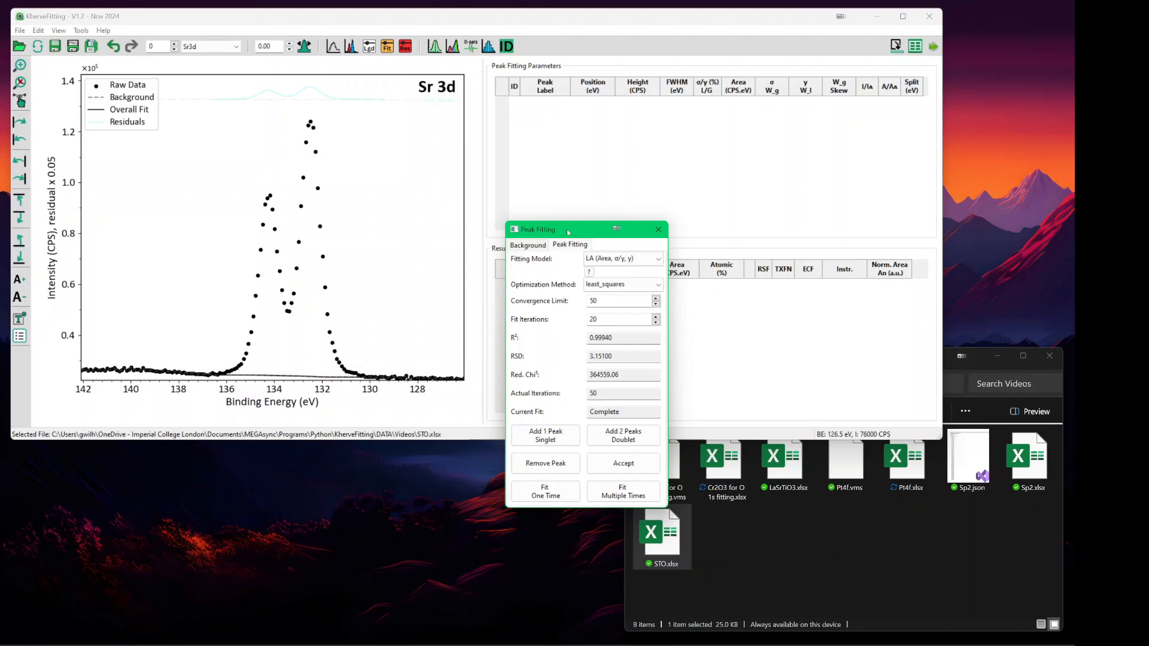
click(601, 432)
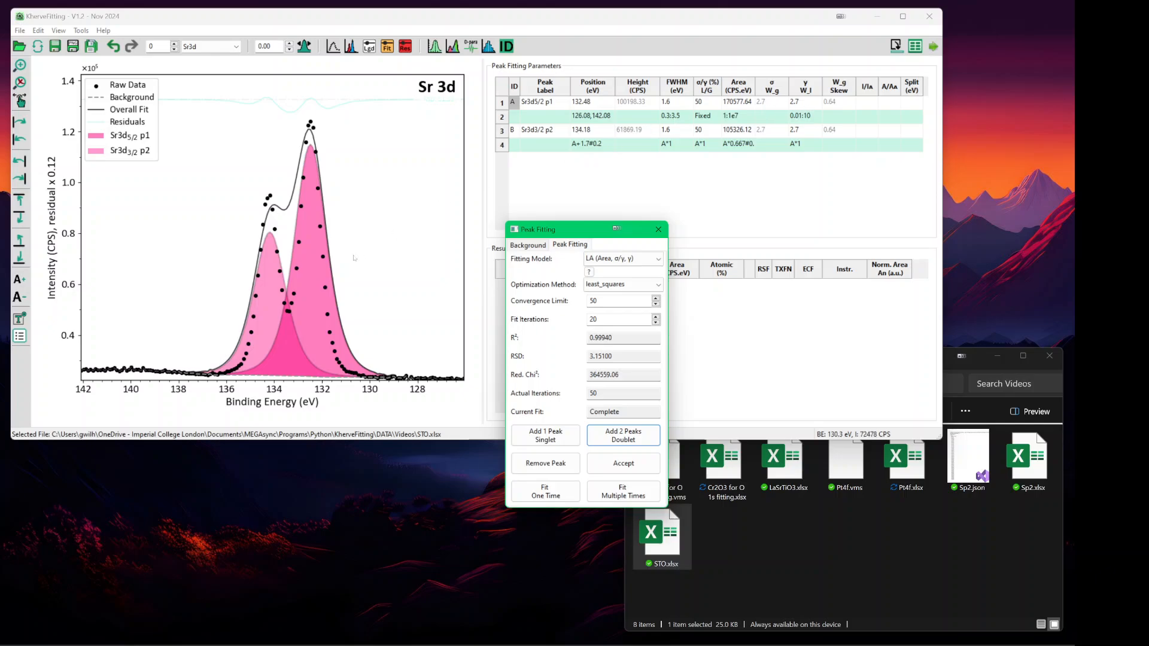
- Keep the LA (Area, σ/γ, γ) fitting model and select the Sr3d5/2 p1 W_l value for editing
click(619, 262)
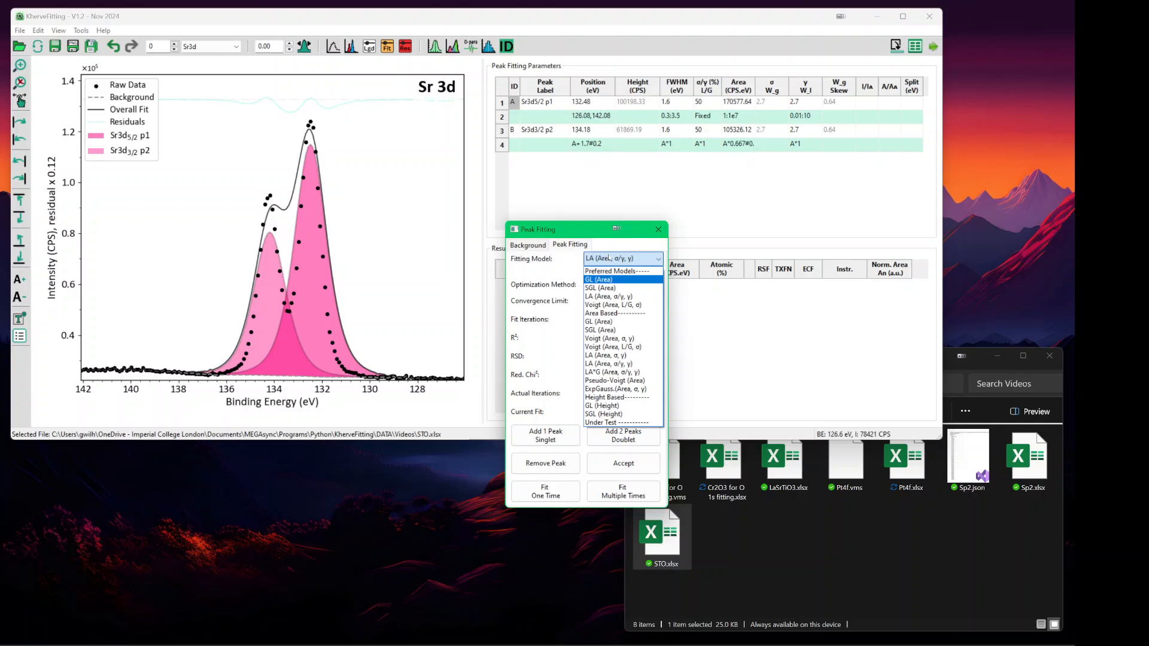
click(618, 297)
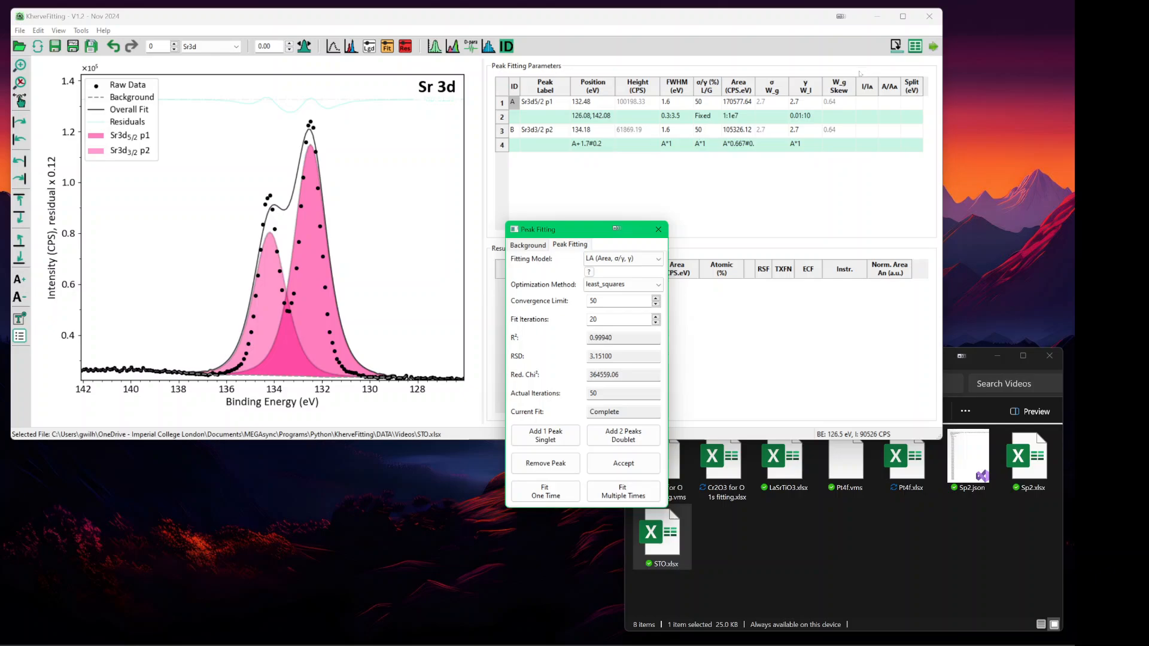
click(800, 103)
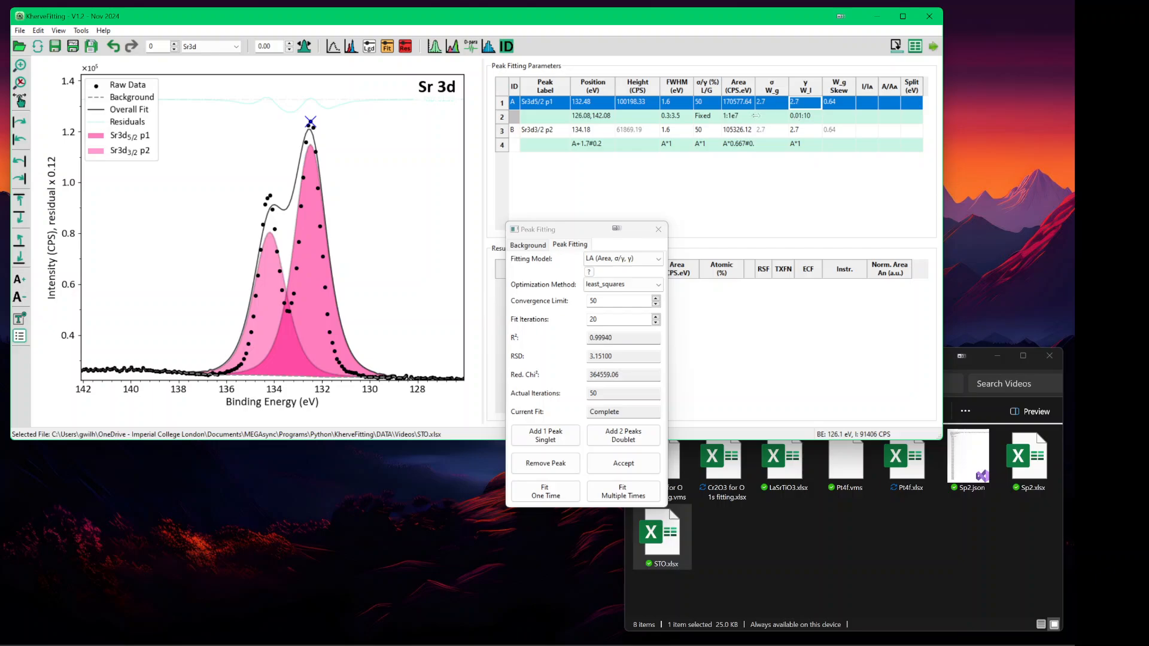
- Refit the LA doublet to R² 0.99975 and zoom the intensity axis onto the peak base
click(631, 496)
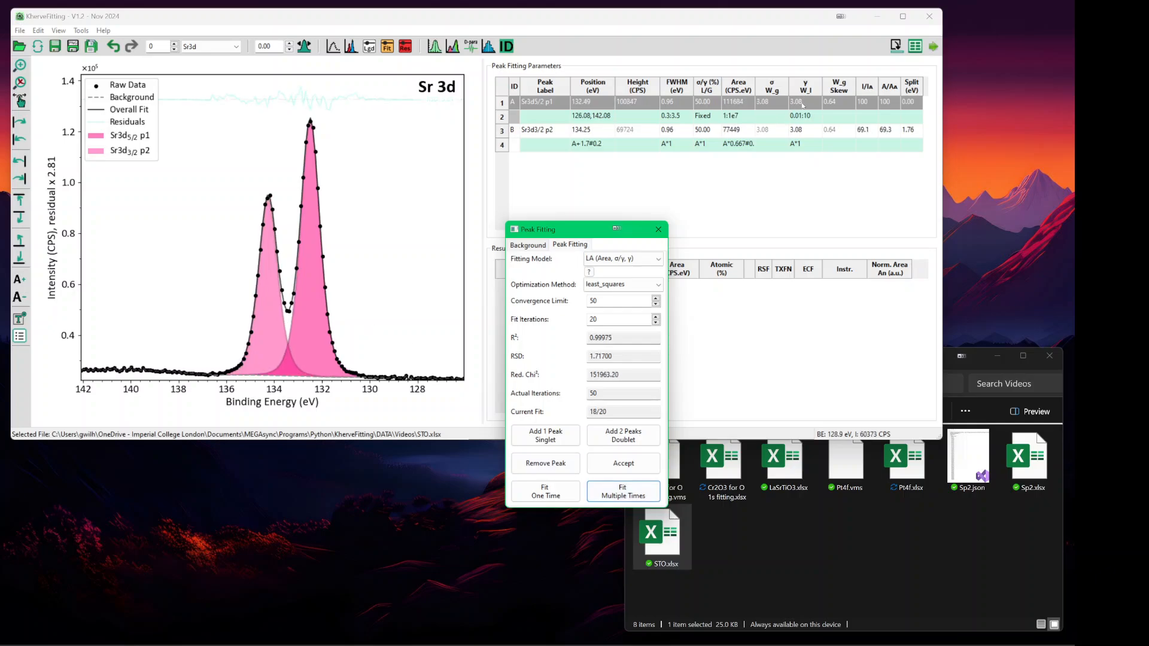
click(375, 16)
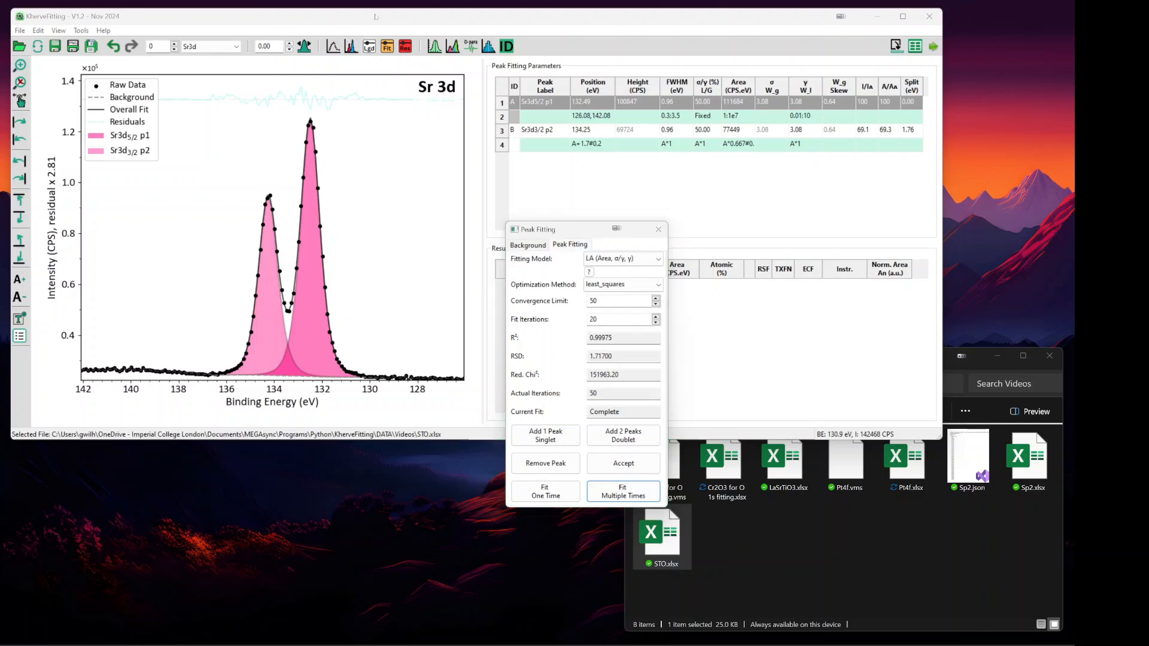
click(375, 16)
key(ctrl+Up)
key(ctrl+Down)
key(ctrl+Down)
key(ctrl+Down)
key(ctrl+Down)
key(ctrl+Down)
key(ctrl+Down)
key(ctrl+Down)
key(ctrl+Down)
key(ctrl+Down)
key(ctrl+Down)
key(ctrl+Down)
key(ctrl+Down)
key(ctrl+Down)
key(ctrl+Down)
key(ctrl+Down)
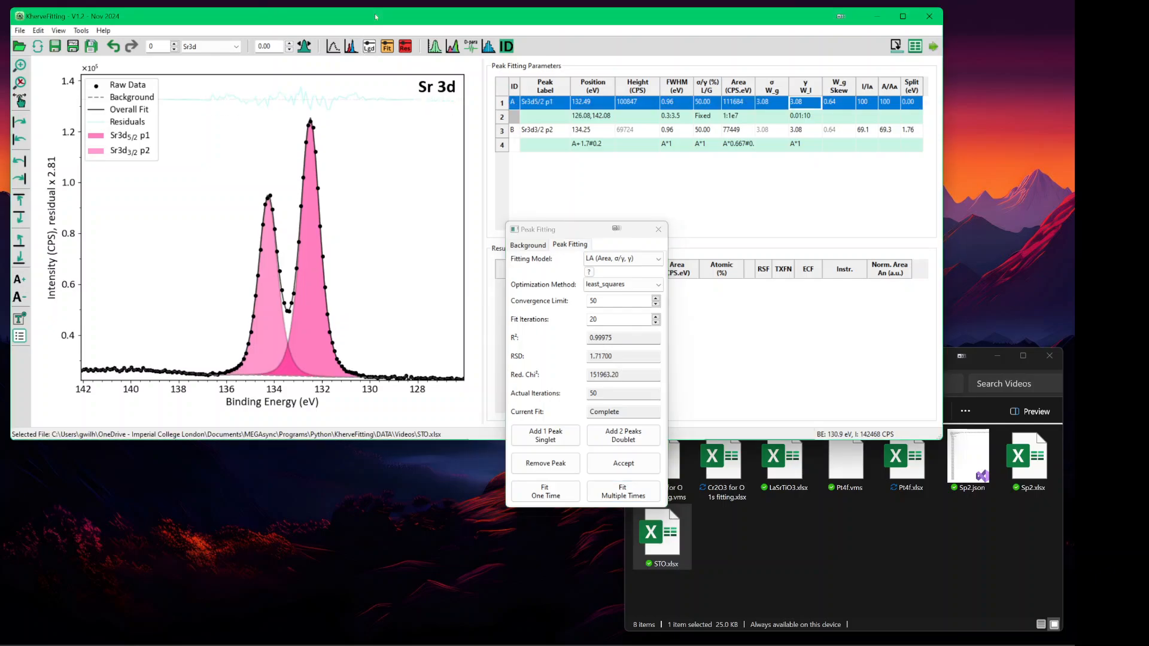
key(ctrl+Down)
key(ctrl+Down)
key(ctrl+Down)
key(ctrl+Down)
key(ctrl+Down)
key(ctrl+Down)
key(ctrl+Down)
key(ctrl+Down)
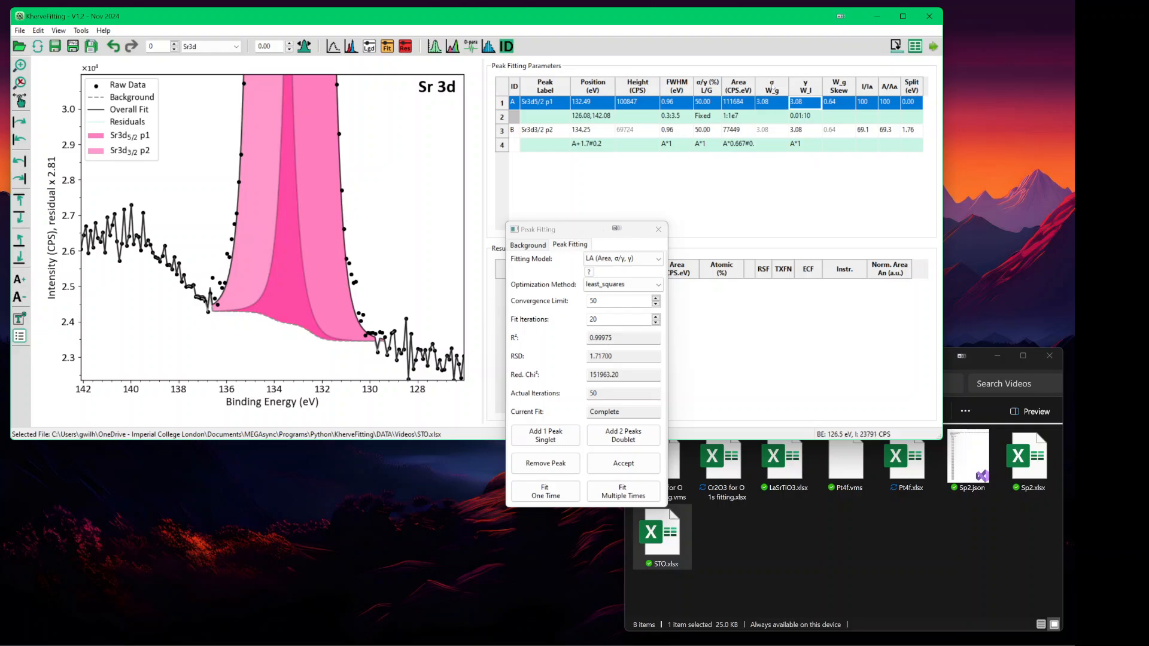
- Check the Sr3d5/2 γ W_l limit and the model list, then remove the Sr3d3/2 p2 peak
double_click(800, 103)
click(569, 235)
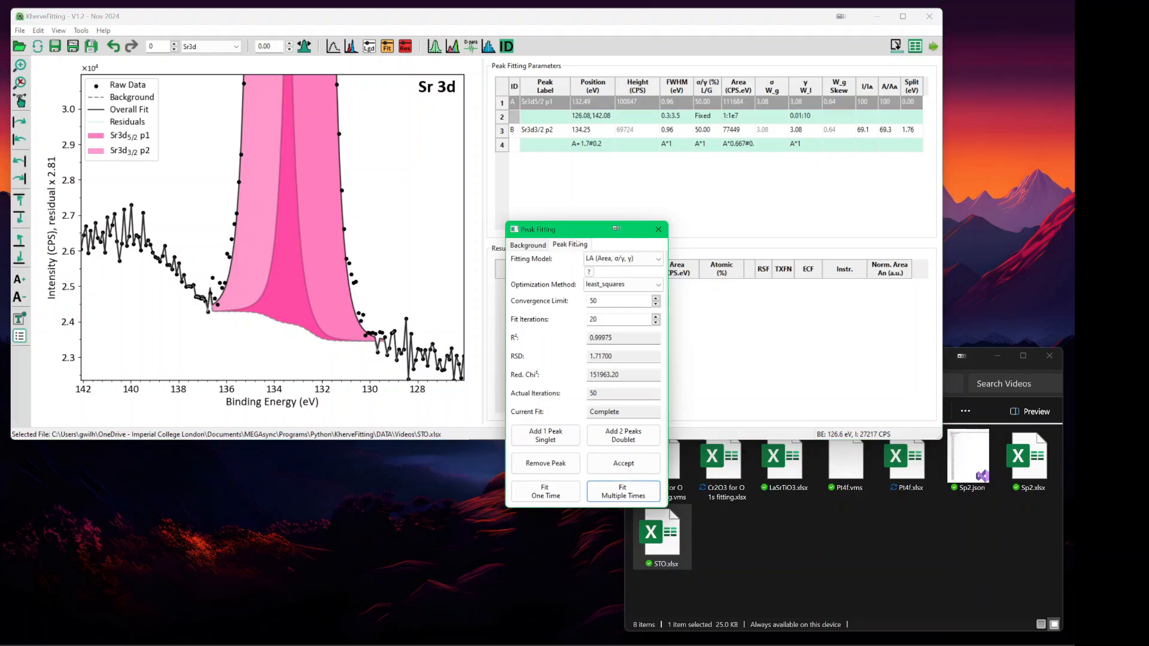
click(597, 258)
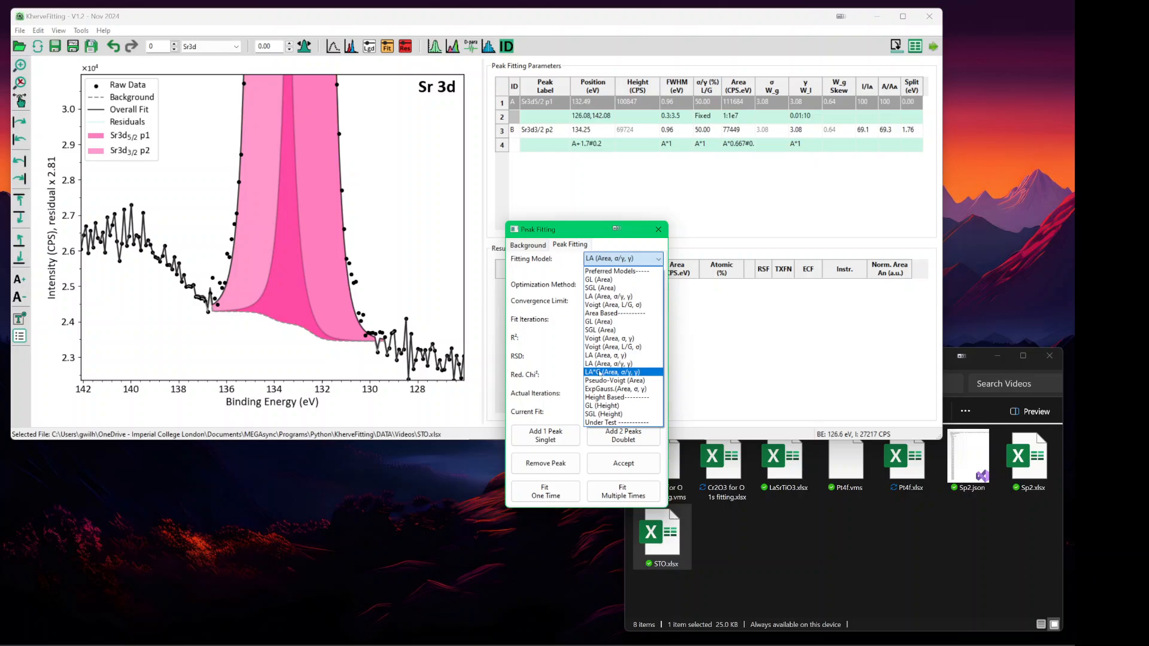
click(578, 227)
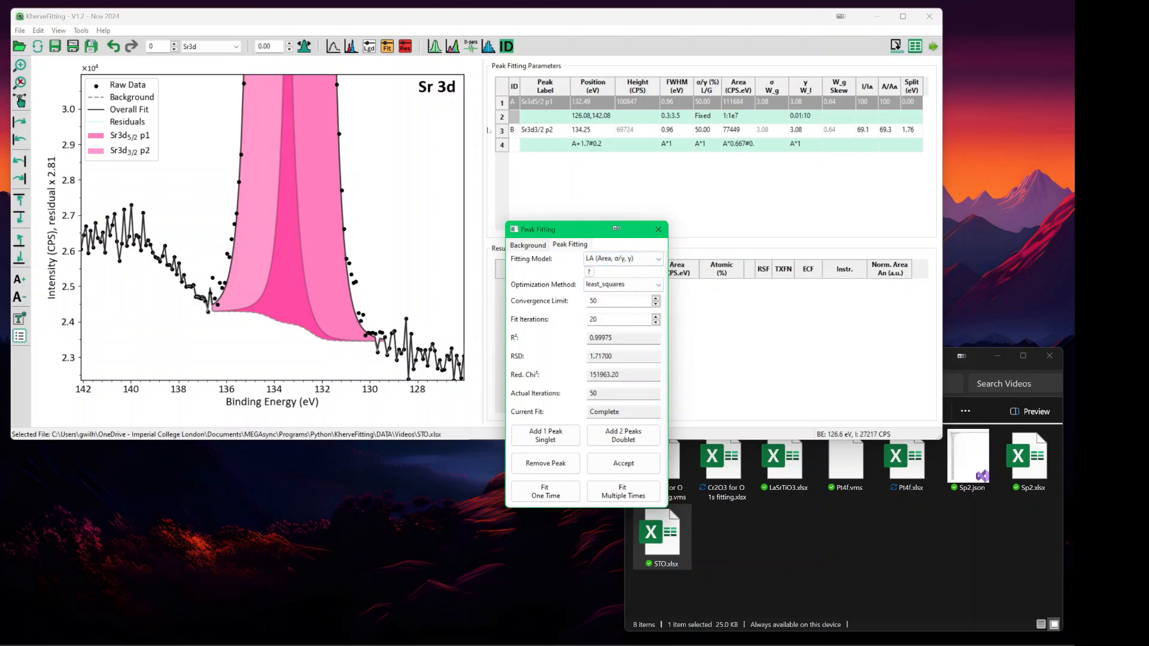
click(313, 202)
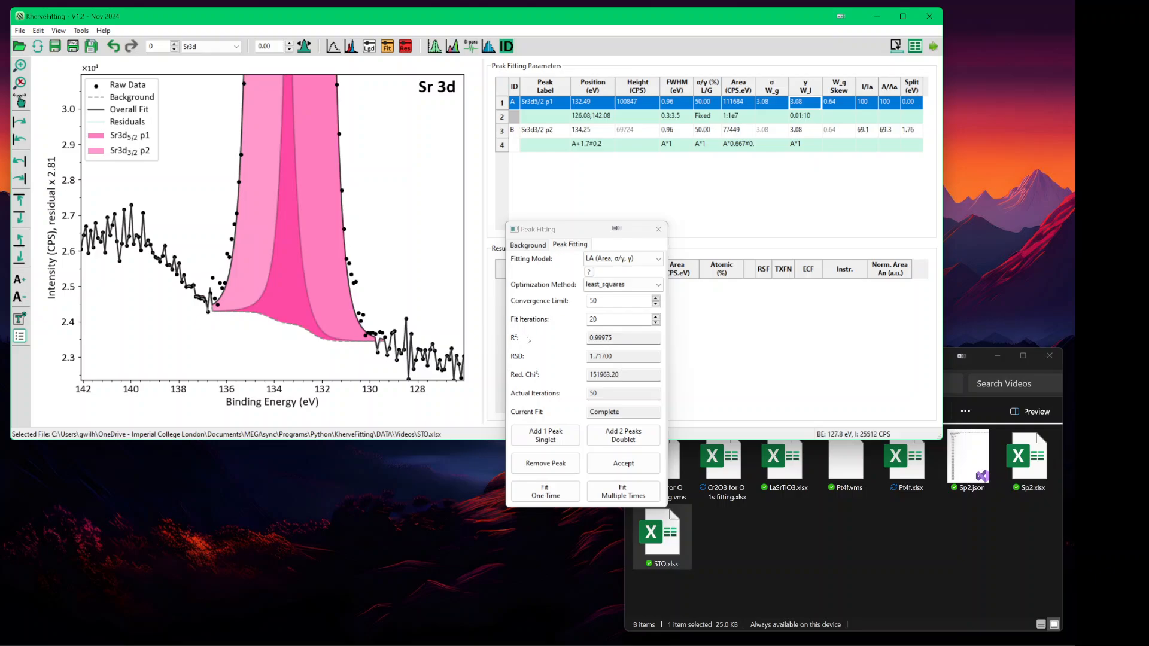
click(566, 465)
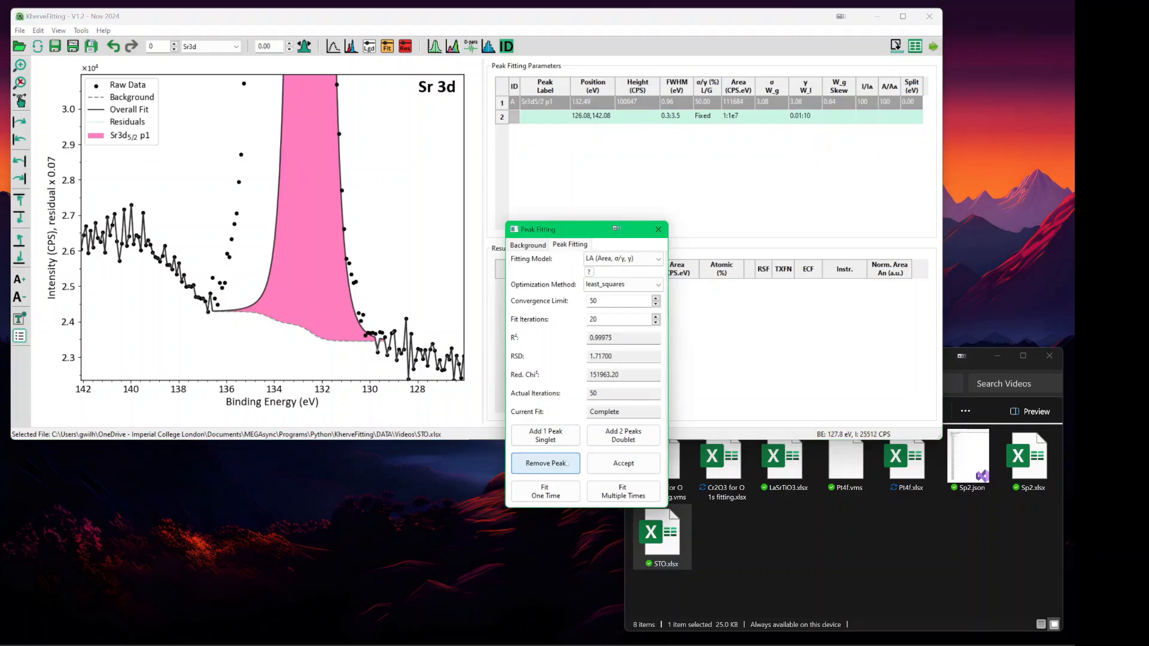
- Remove the Sr3d5/2 peak and add a Voigt (Area, L/G, σ) doublet at 132.48 and 134.18 eV
click(566, 465)
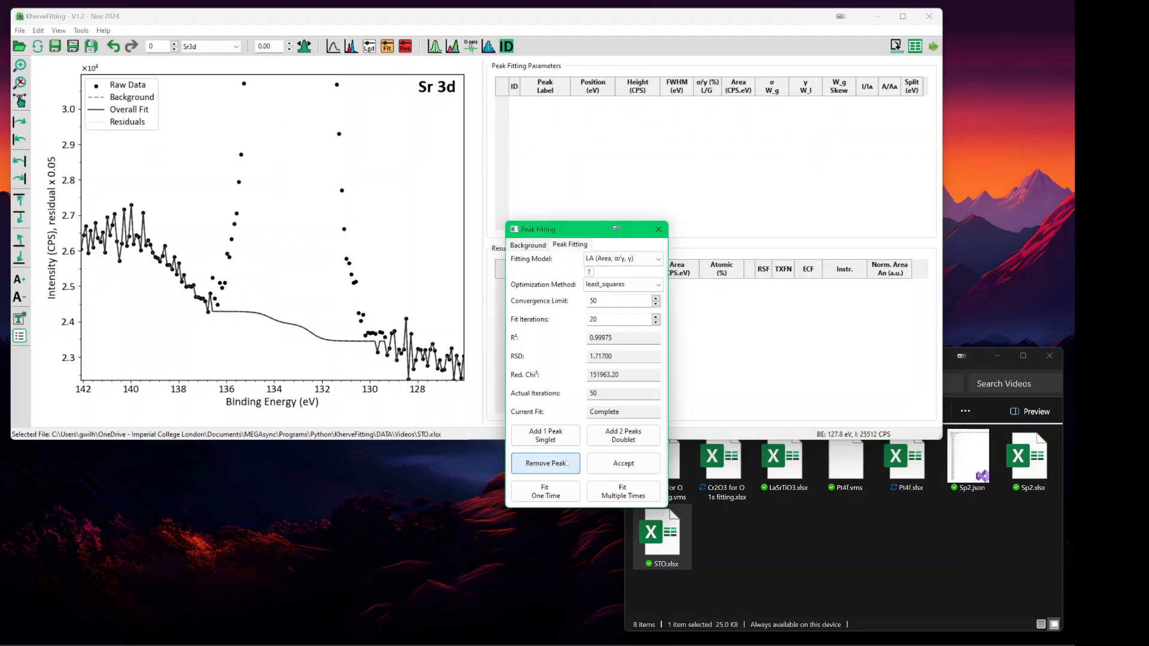
click(622, 258)
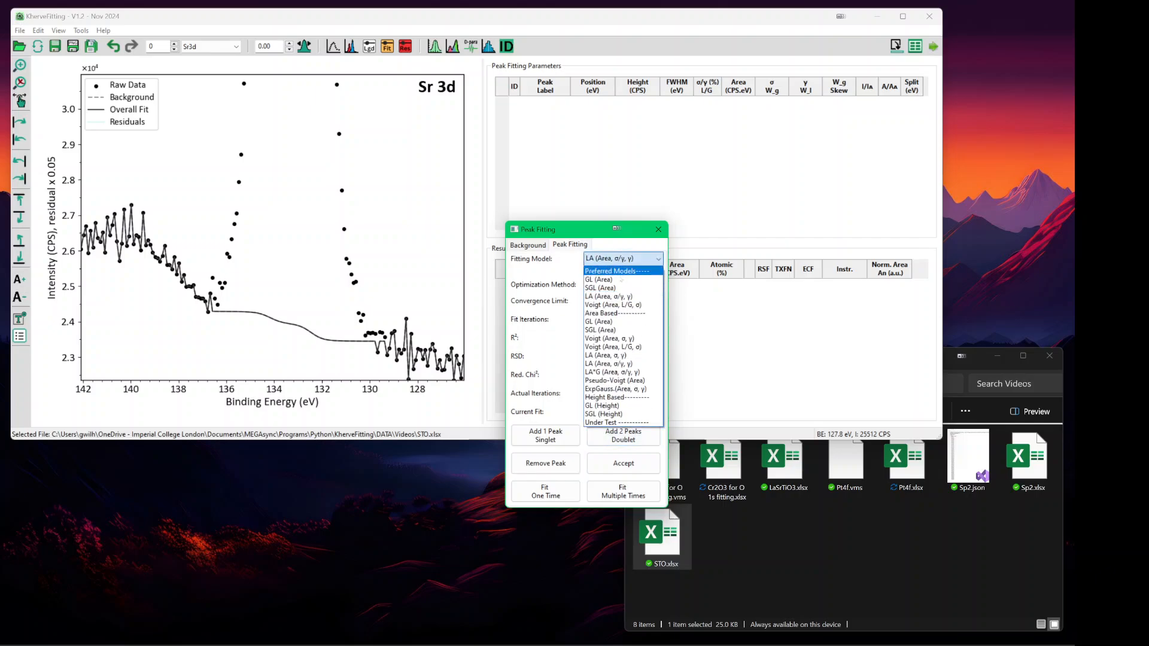
click(620, 305)
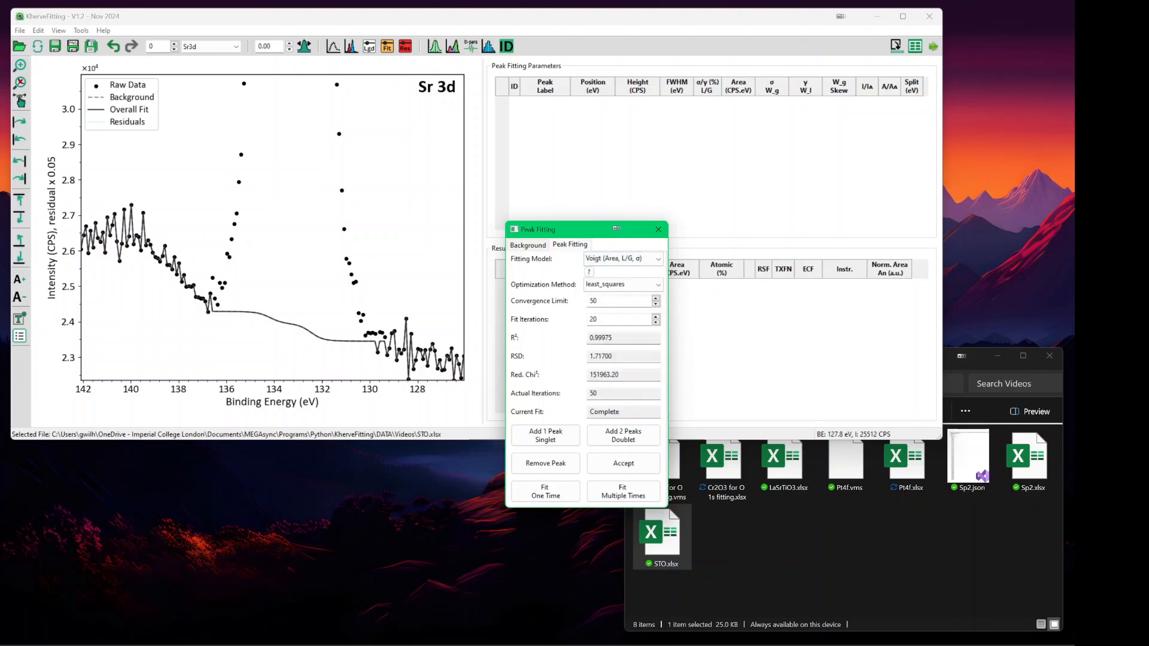
click(623, 437)
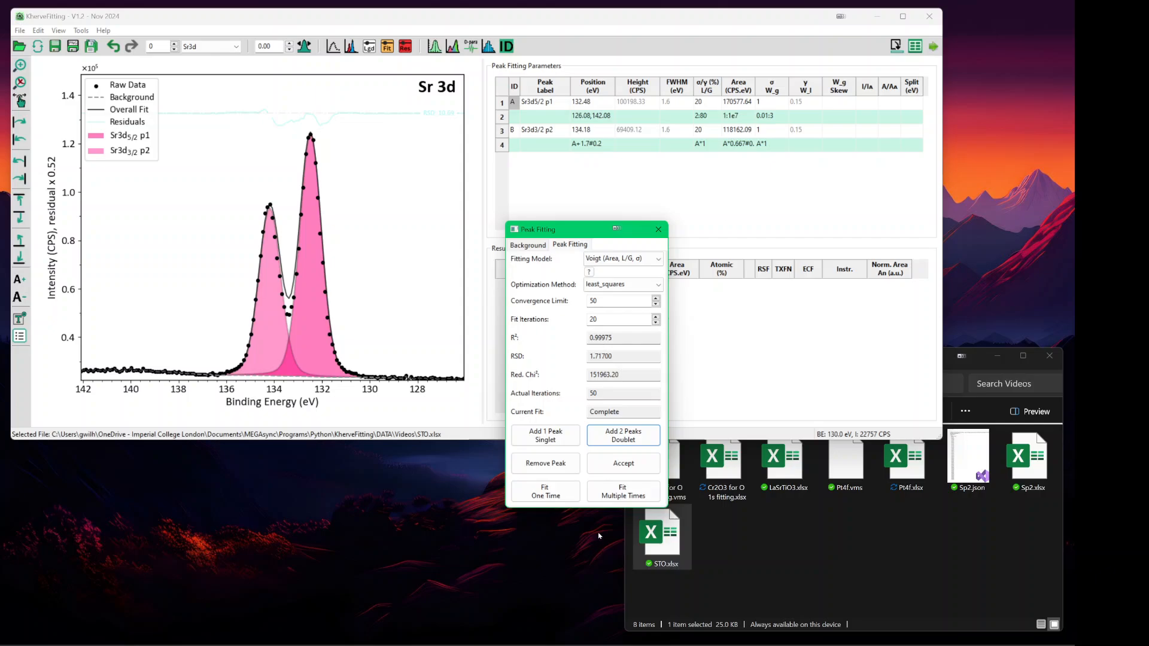
- Fit the Voigt doublet repeatedly to reach R² 0.99944, then browse the File menu's recent files without choosing one
click(622, 491)
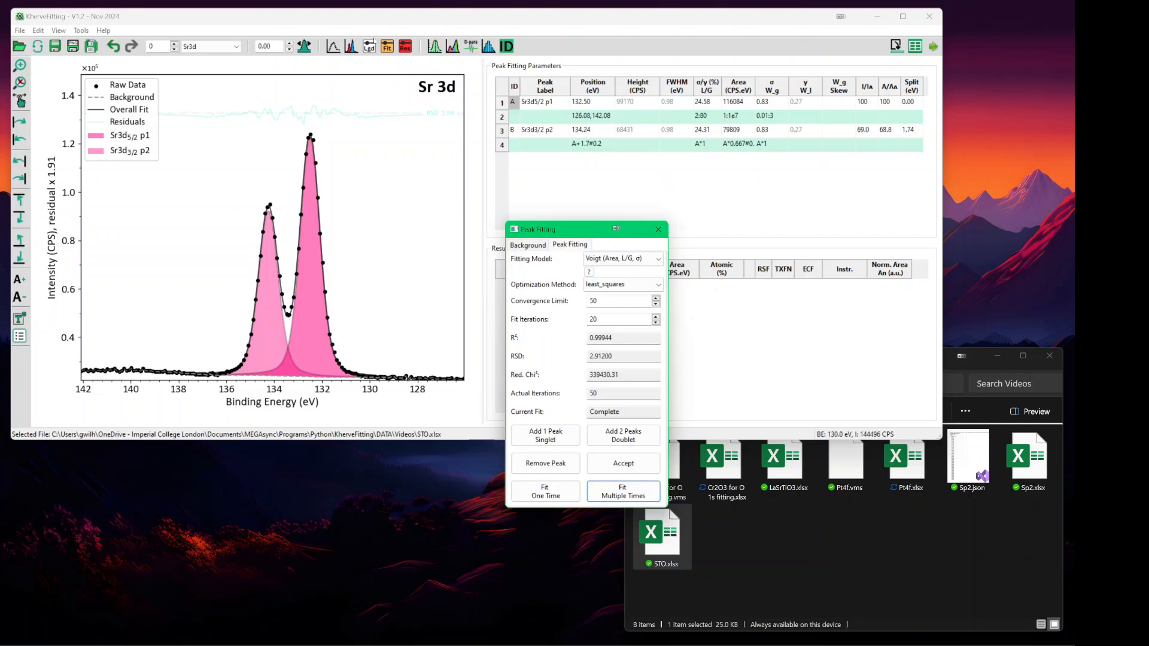
click(390, 23)
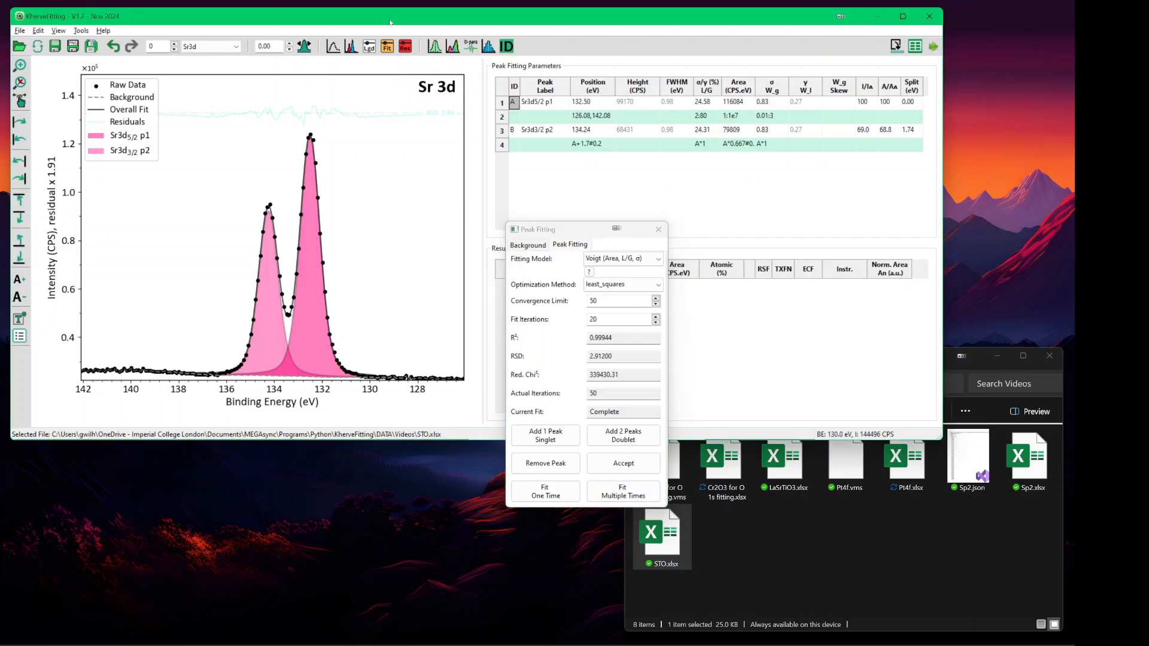
key(alt+f)
key(Down)
key(Down)
key(Down)
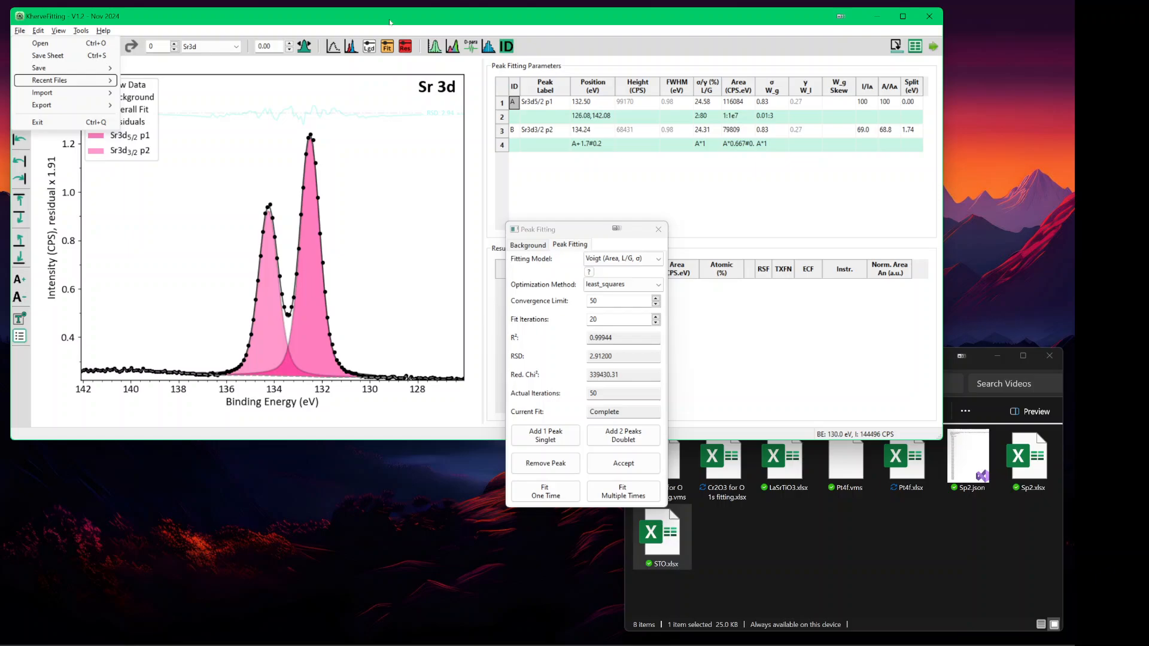
key(Escape)
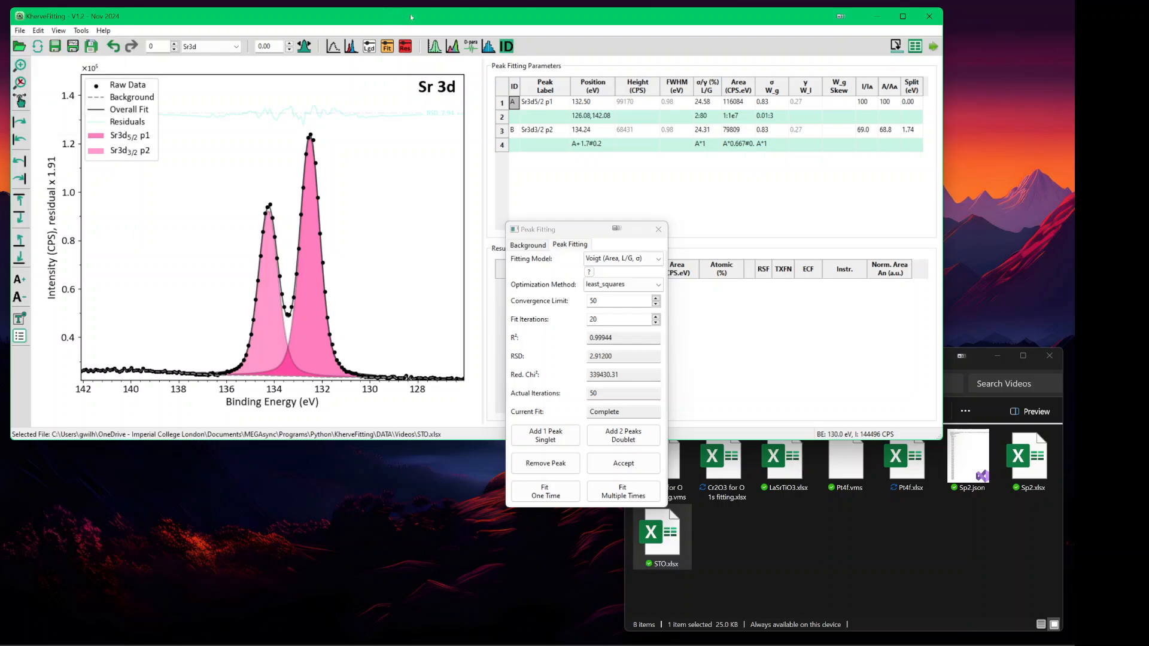
- Rescale the plot's intensity axis to view the peak base
key(ctrl+z)
key(ctrl+z)
key(ctrl+z)
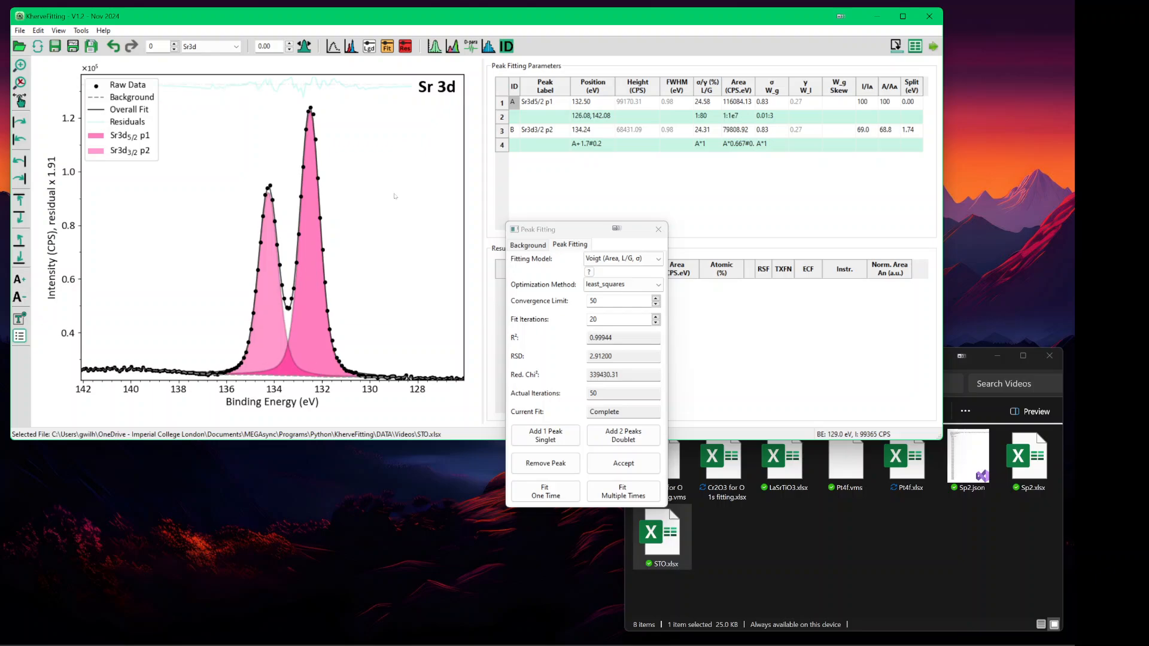
scroll(394, 197, up, 18)
scroll(395, 196, down, 1)
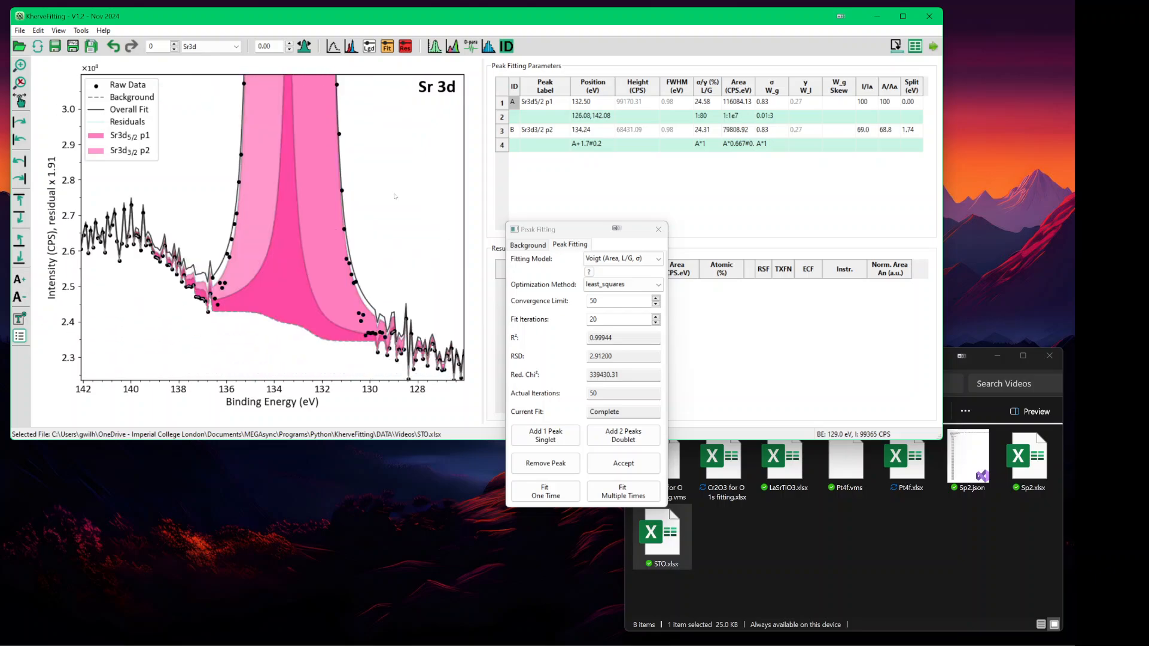
scroll(394, 196, down, 1)
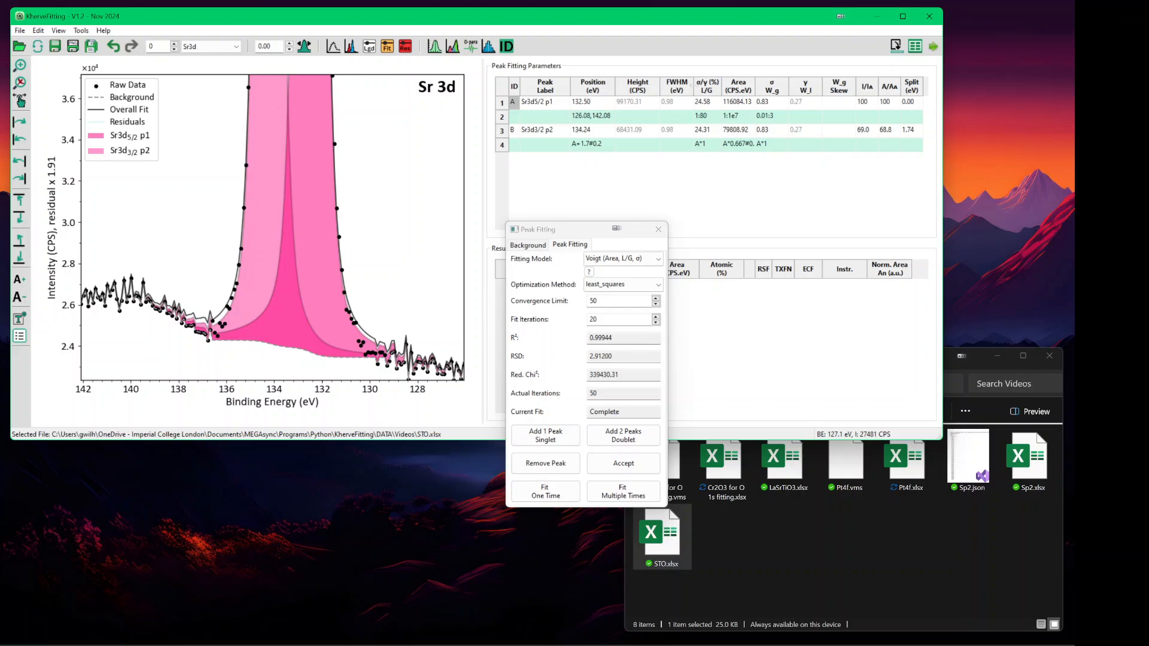
- Replace the Voigt peaks with an LA (Area, σ/γ, γ) Sr 3d doublet and fit it repeatedly
click(565, 462)
click(565, 462)
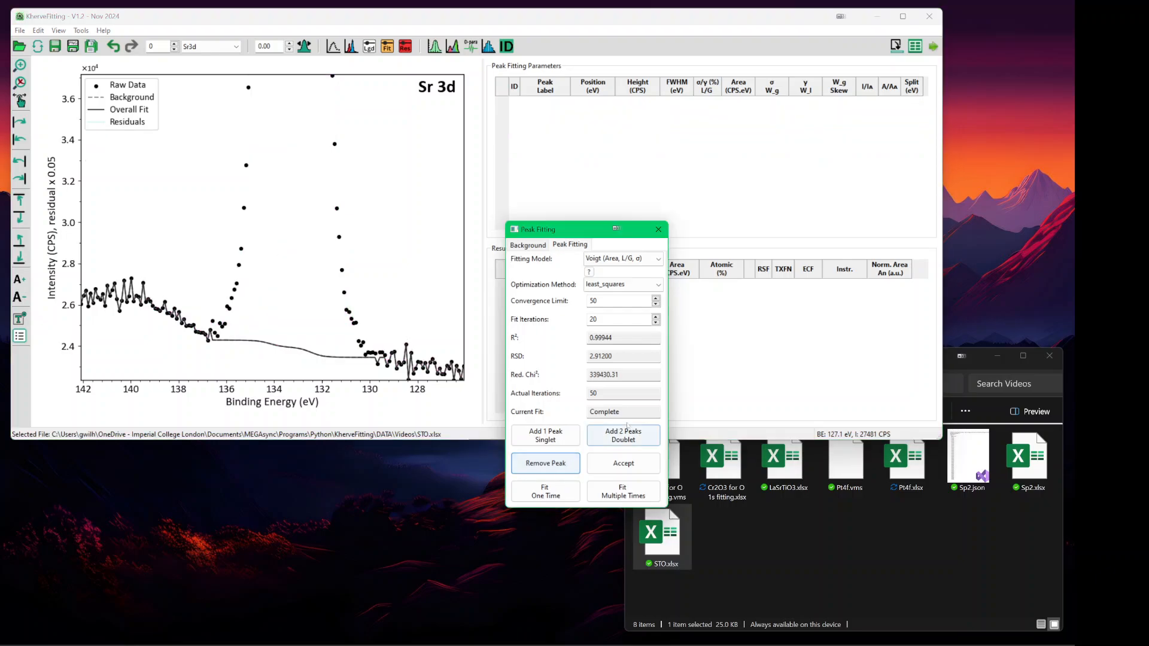
click(622, 258)
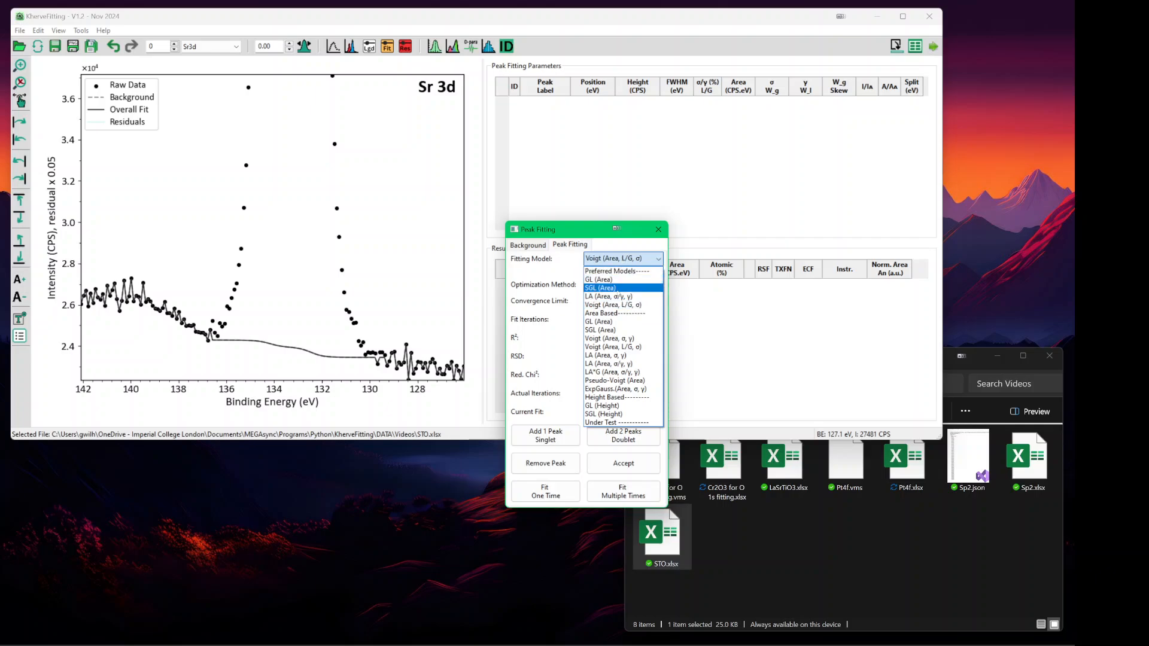
click(616, 292)
click(623, 434)
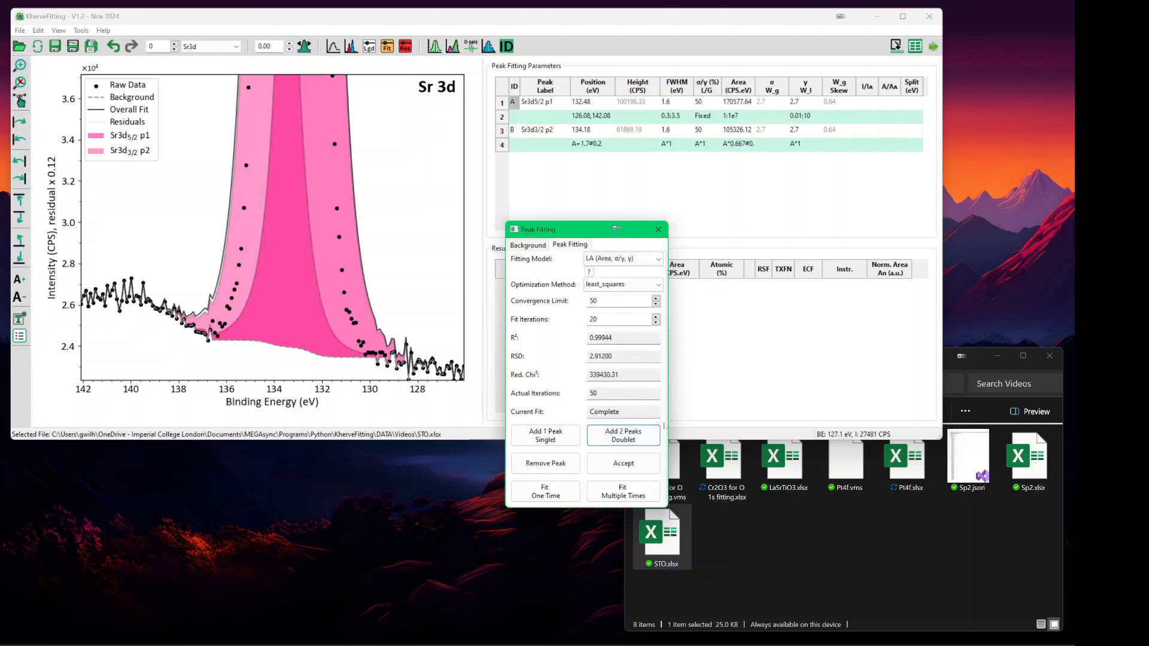
click(636, 496)
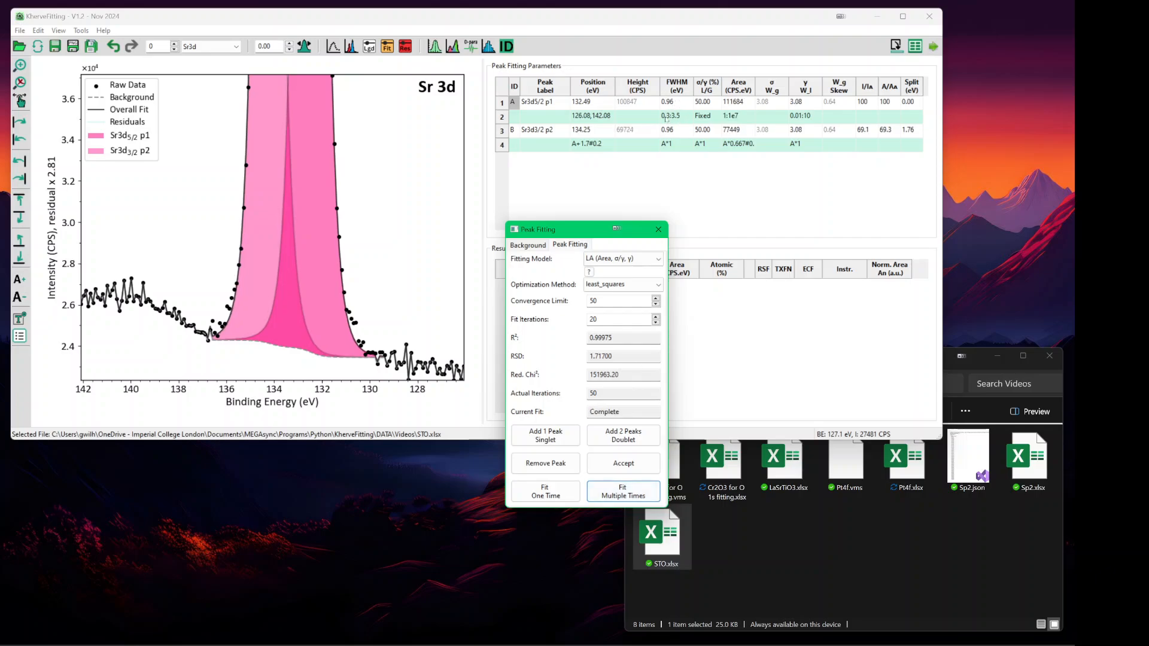
- Swap to a GL (Area) Sr 3d doublet and refit it, reaching R² 0.99951
click(544, 462)
click(544, 462)
click(613, 258)
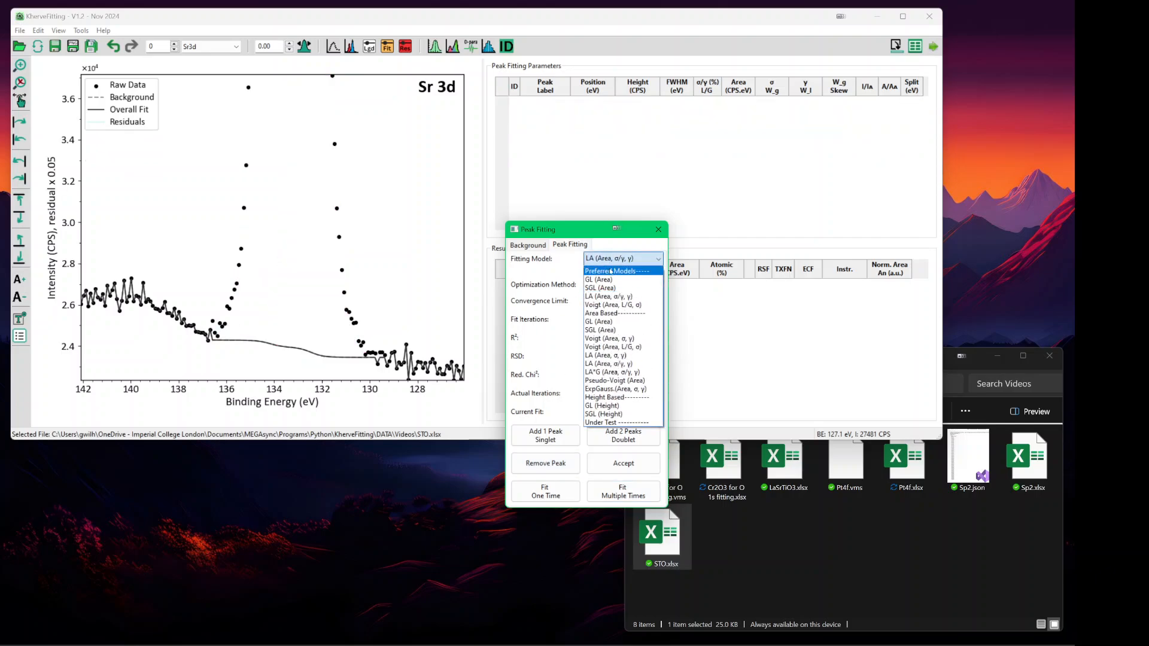
click(601, 279)
click(616, 432)
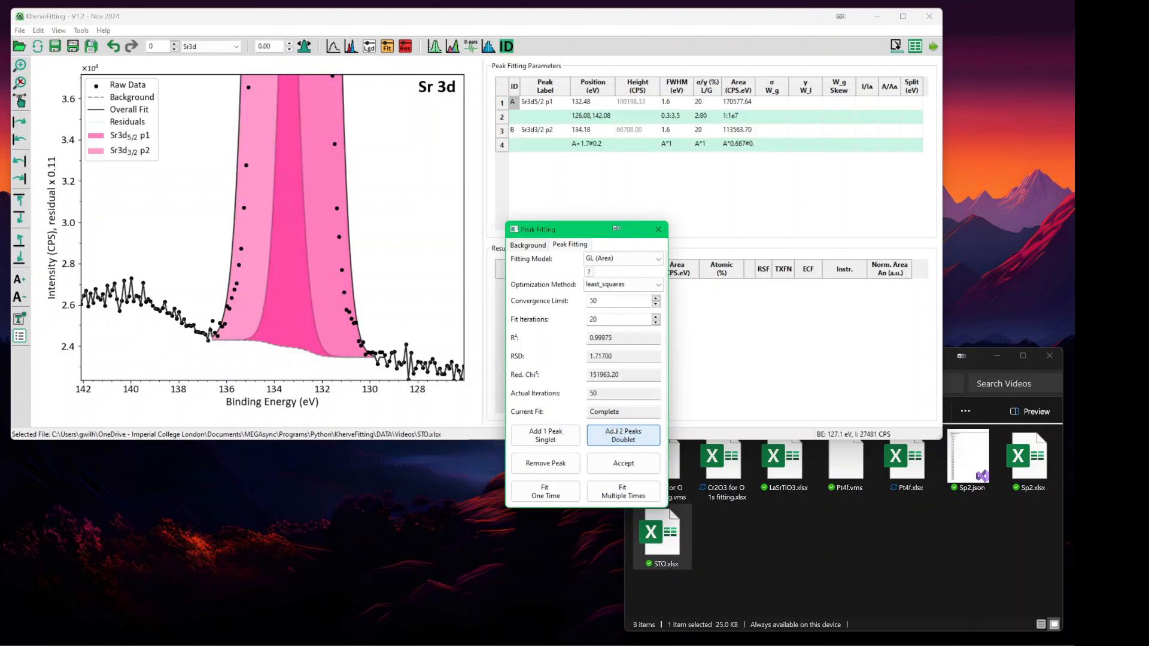
click(620, 494)
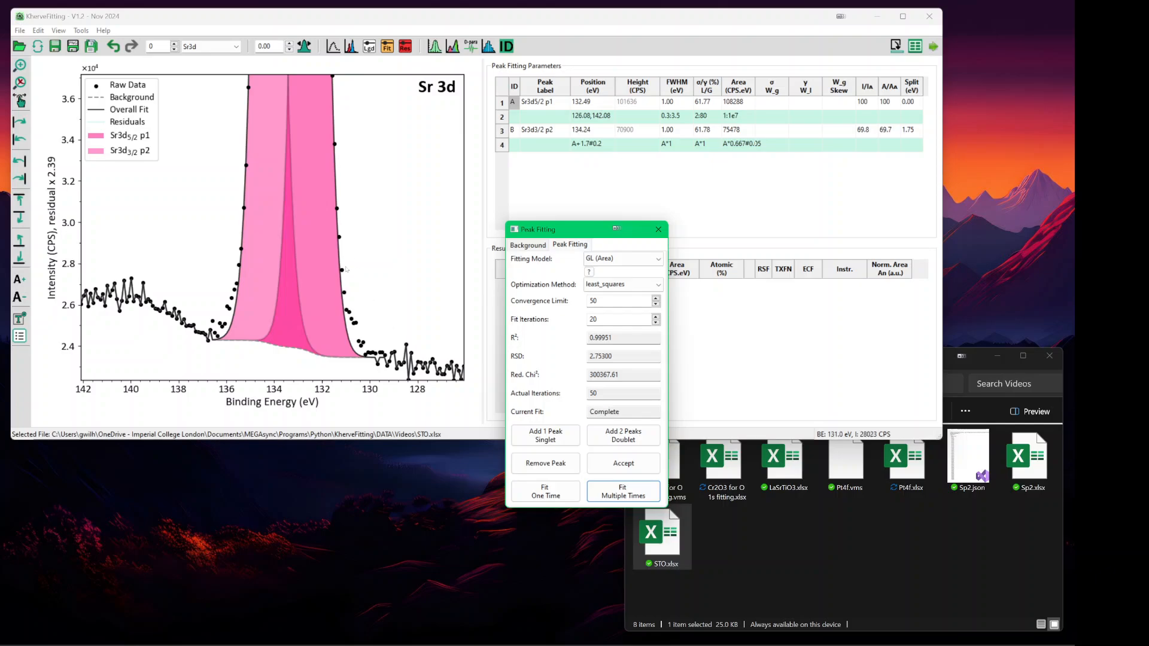
- Replace the GL peaks with an SGL (Area) doublet, fit it to R² 0.99940, then remove Sr3d3/2 p2
click(527, 460)
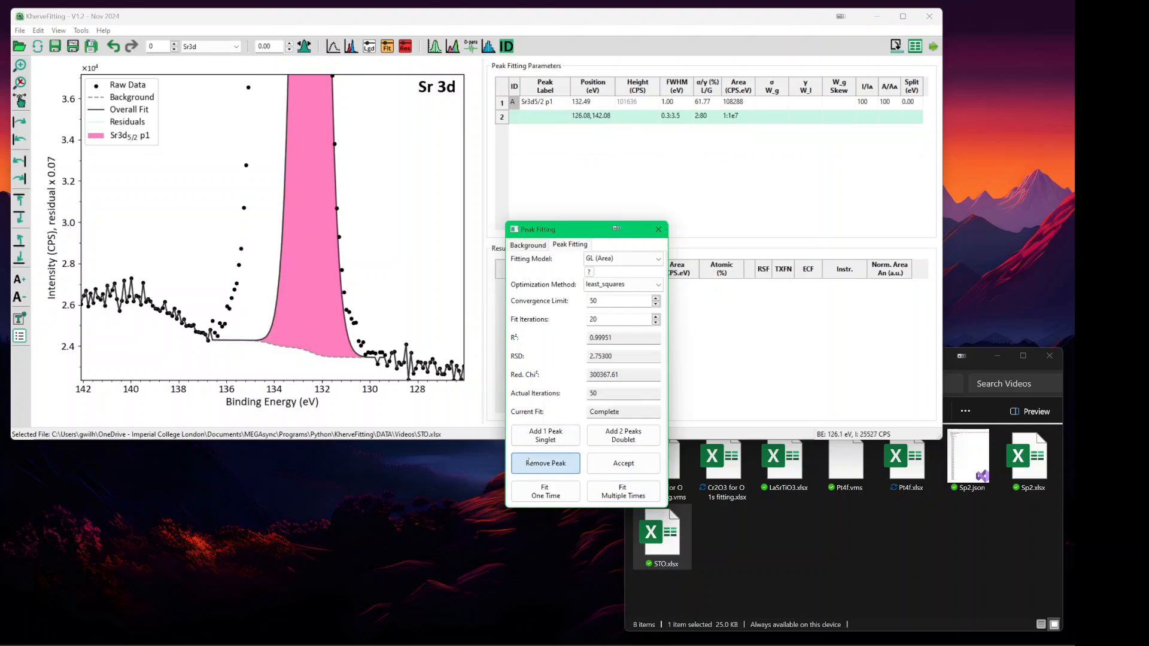
click(528, 461)
click(597, 261)
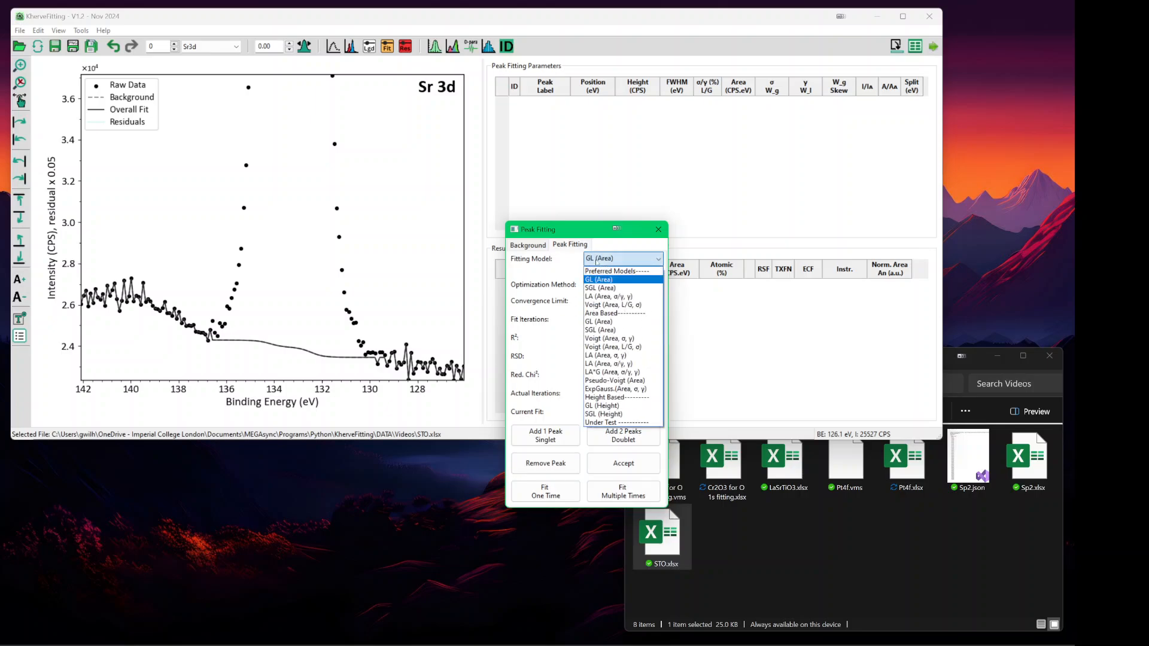
click(605, 278)
click(621, 432)
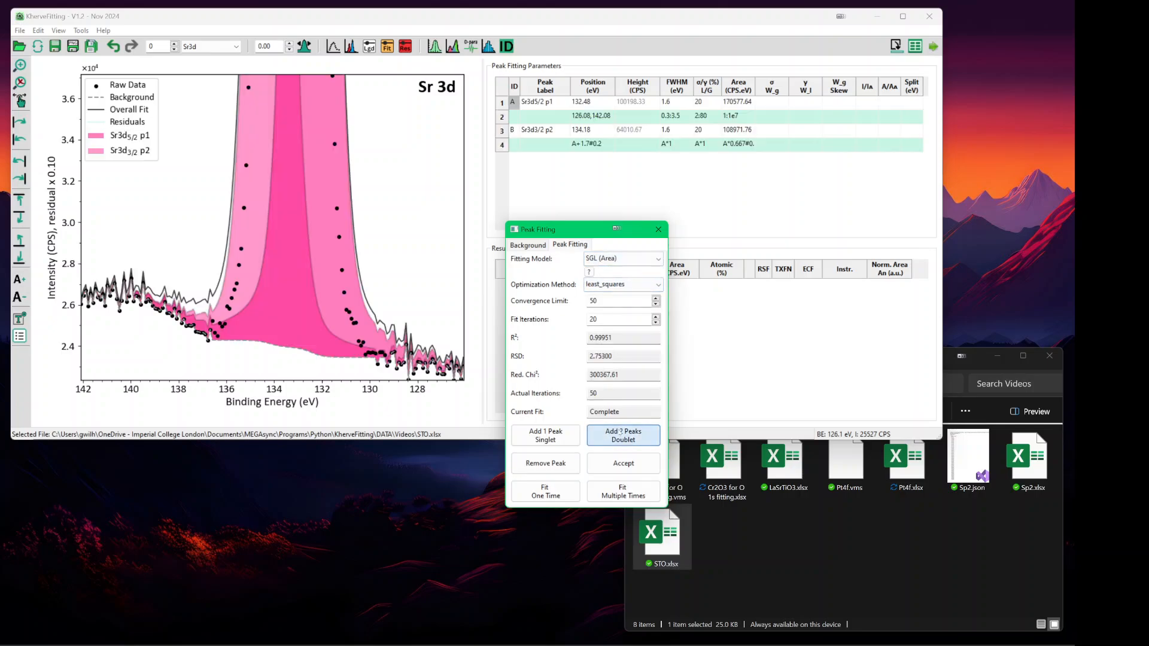
click(632, 489)
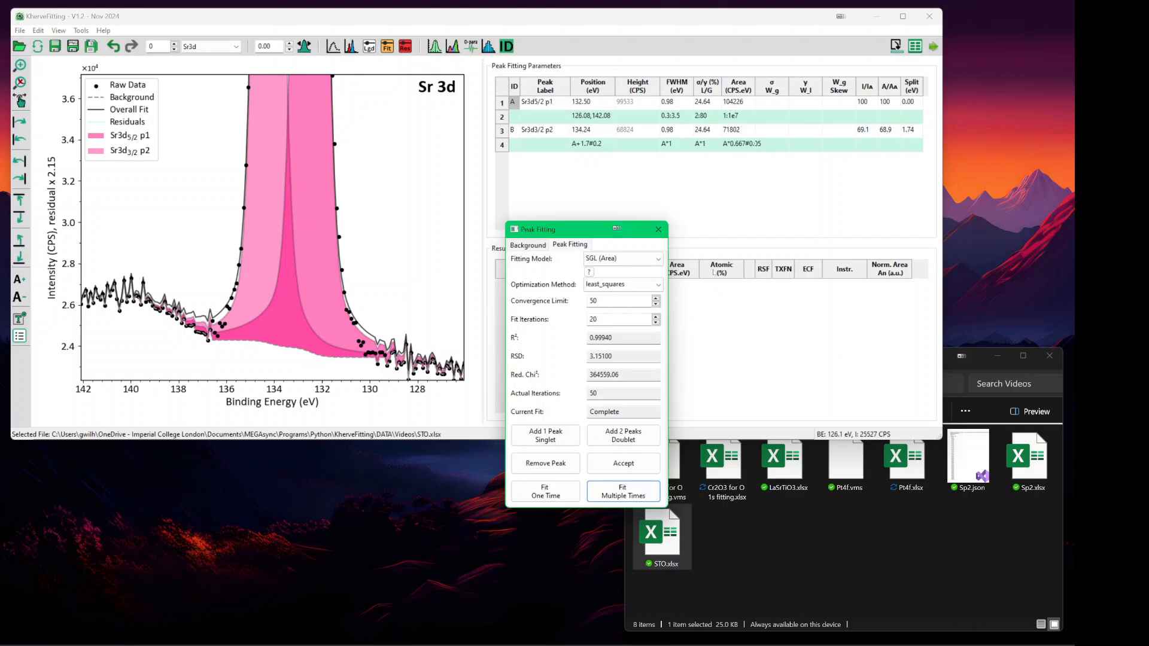
click(562, 463)
- Remove the last peak and fit a new Voigt (Area, L/G, σ) Sr 3d doublet to R² 0.99944
click(563, 464)
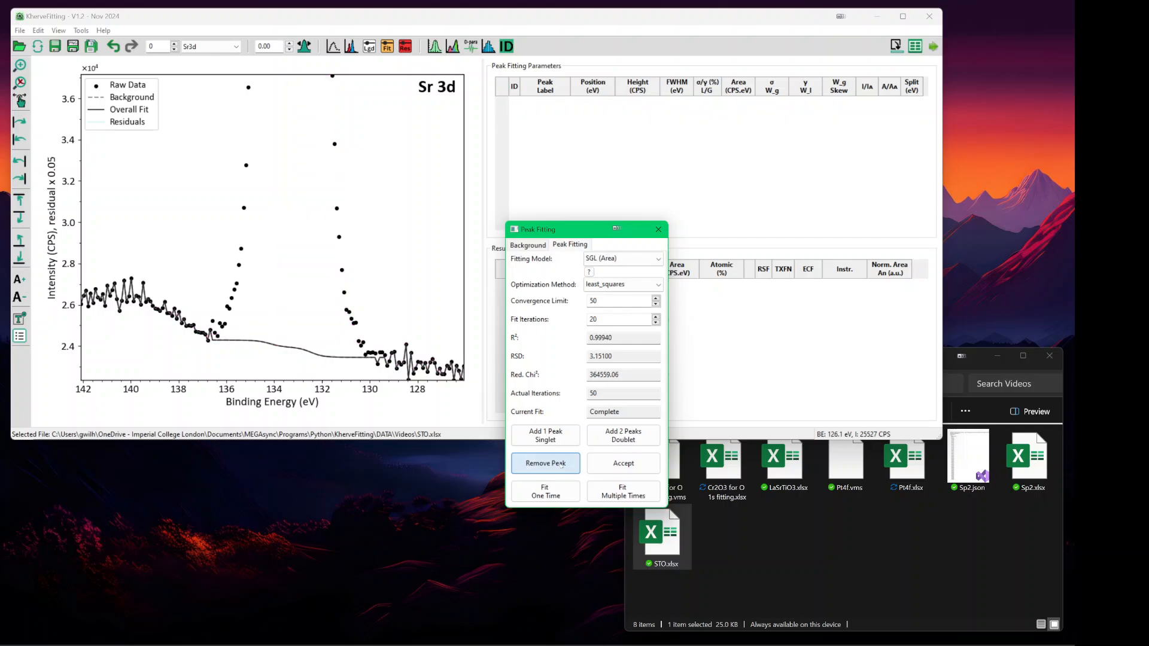
click(622, 259)
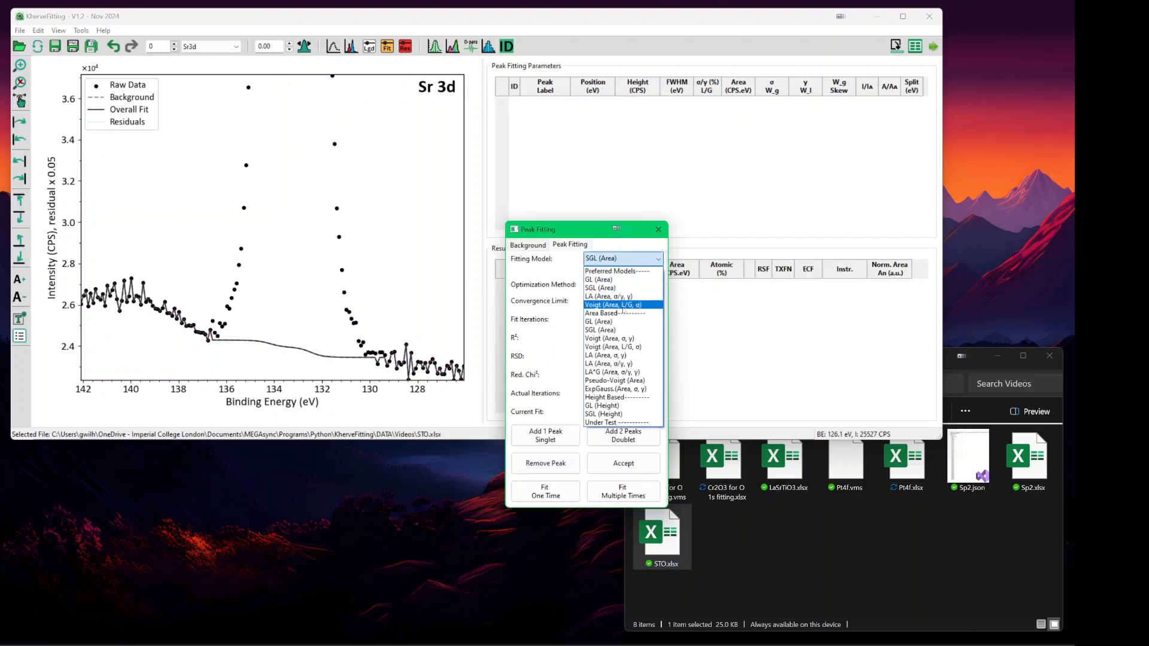
click(622, 305)
click(623, 436)
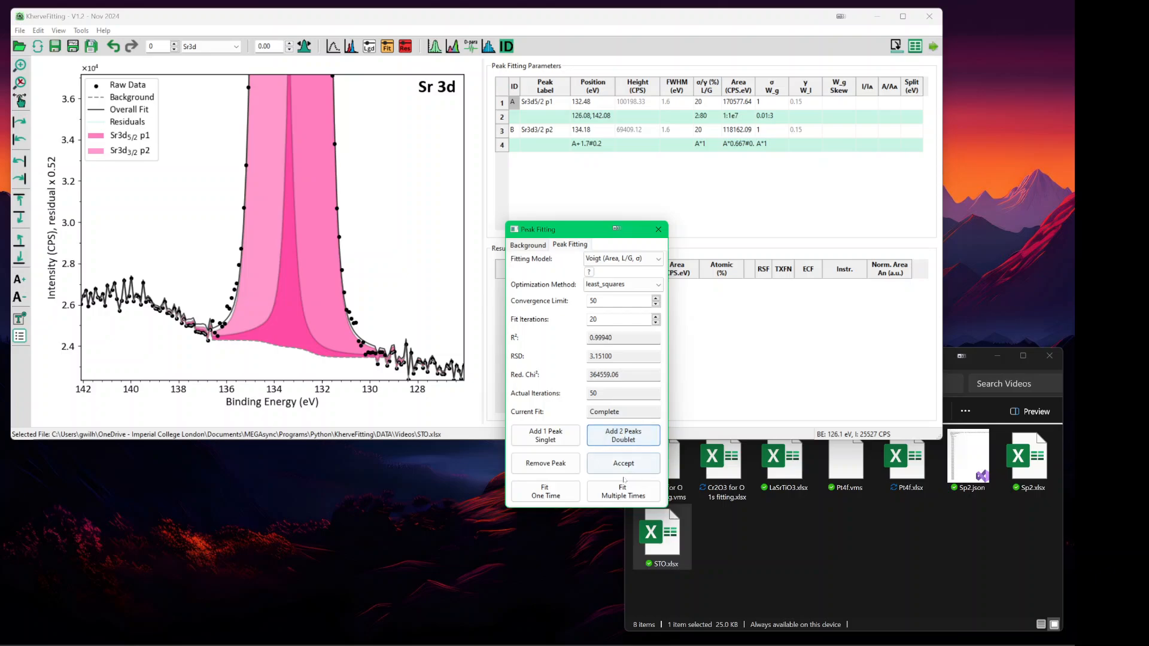
click(623, 490)
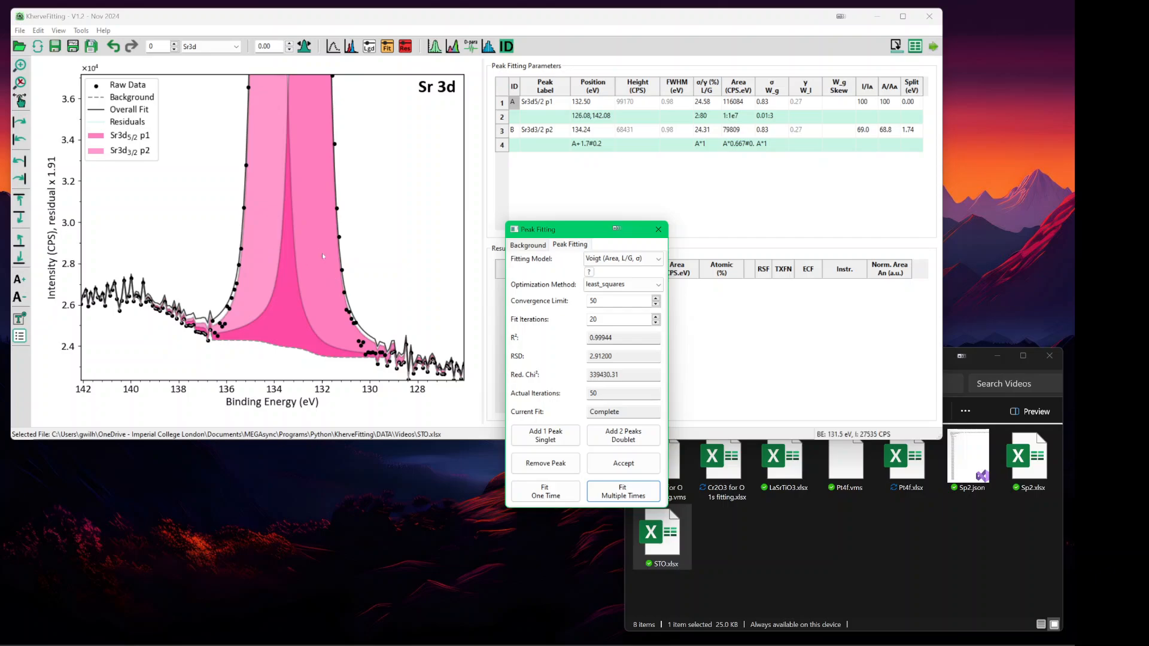
- Rescale the intensity axis to show both full peaks, then move to the Ti2p spectrum
drag(587, 232, 612, 243)
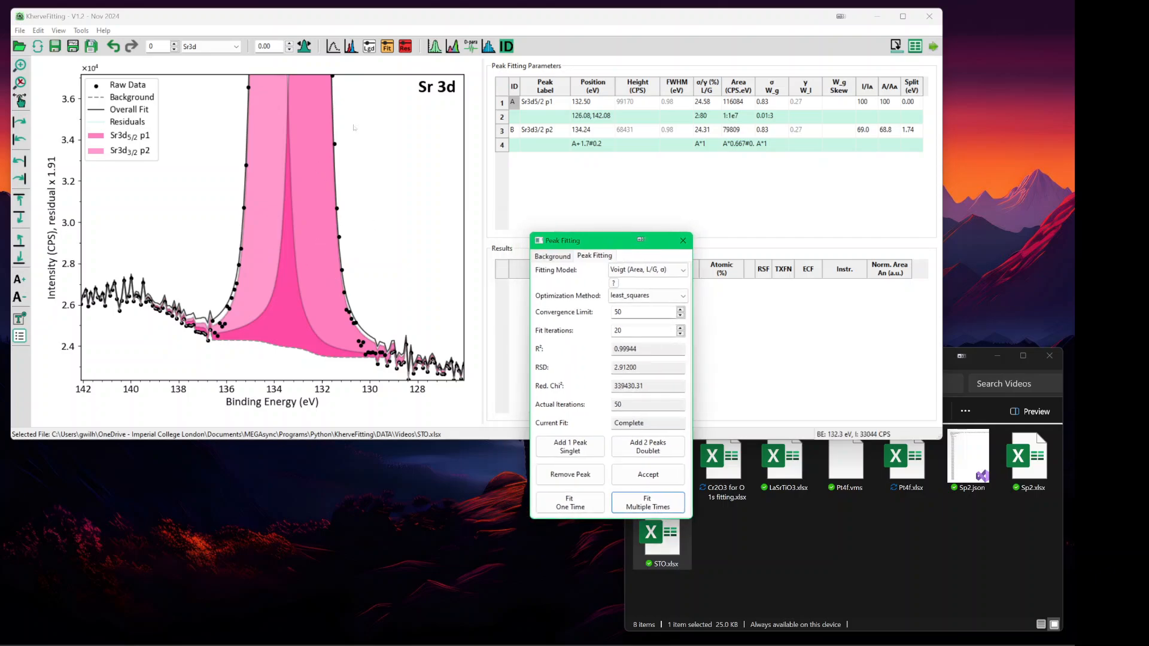
click(488, 17)
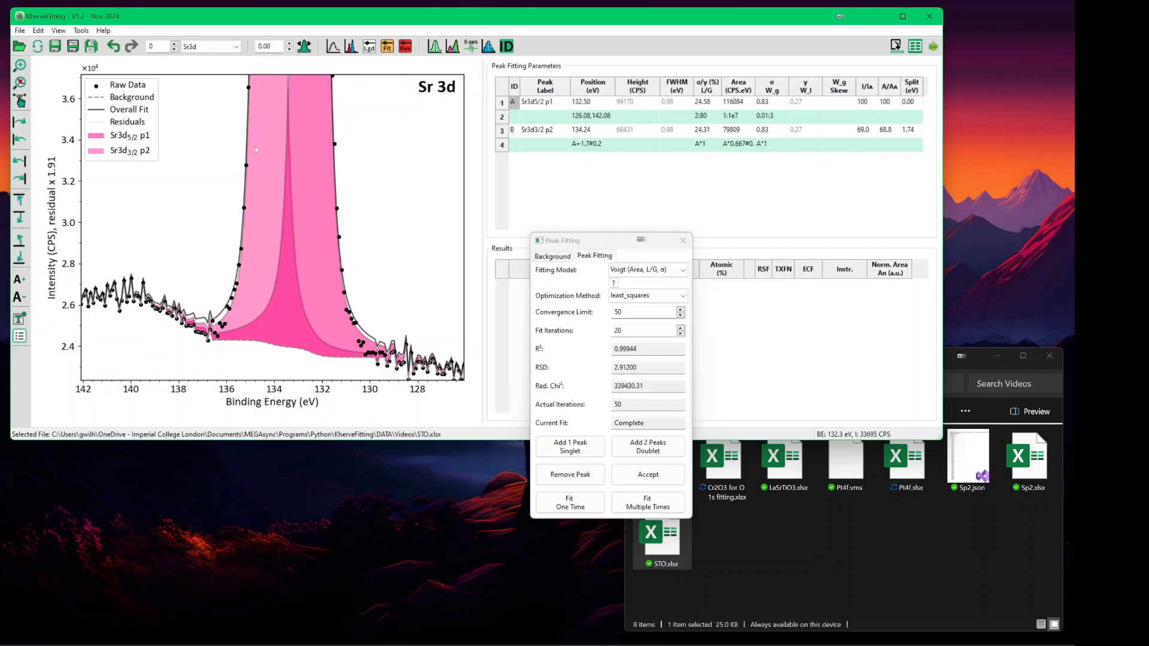
key(Tab)
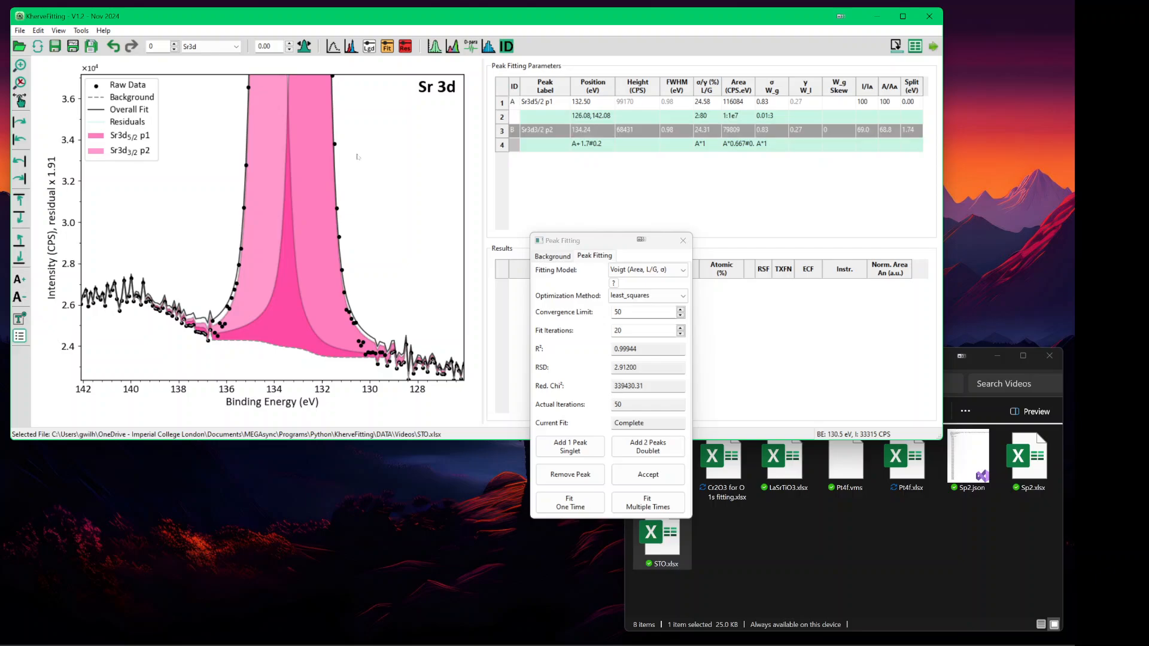
key(ctrl+Down)
key(ctrl+Down)
key(ctrl+Up)
key(ctrl+Up)
key(ctrl+Up)
key(ctrl+Up)
key(ctrl+Up)
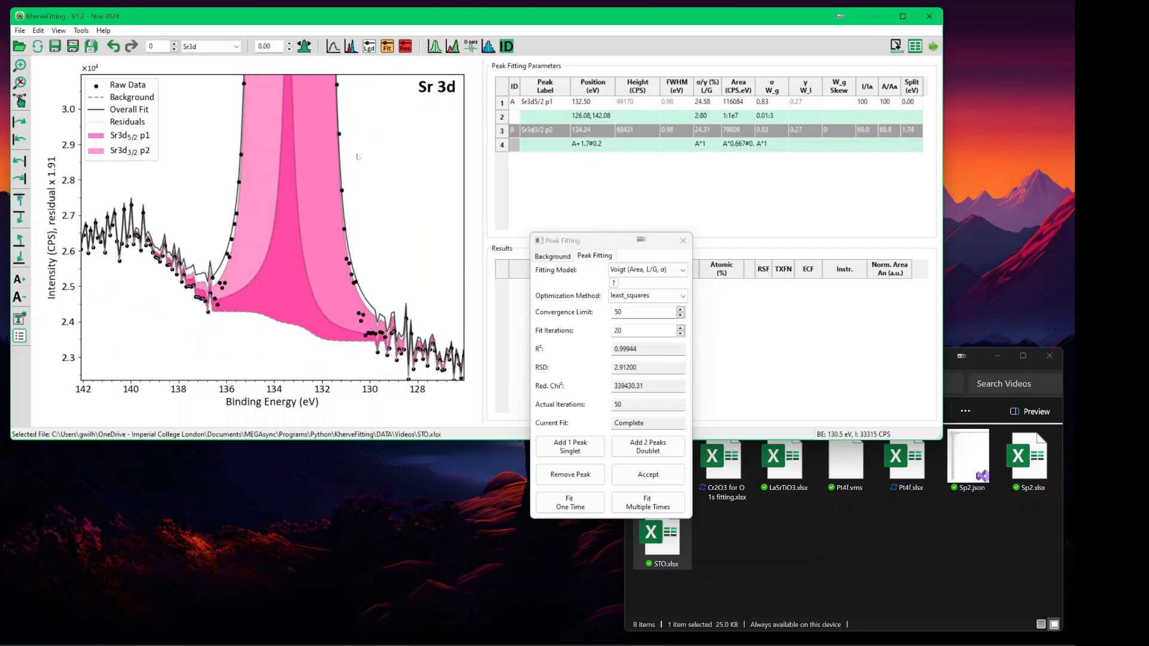
key(ctrl+Up)
key(ctrl+Up)
key(ctrl+Up)
key(ctrl+Up)
key(ctrl+Up)
key(ctrl+Up)
key(ctrl+Up)
key(ctrl+Up)
key(ctrl+Up)
key(ctrl+Up)
key(ctrl+Up)
key(ctrl+Up)
key(ctrl+Up)
key(ctrl+Up)
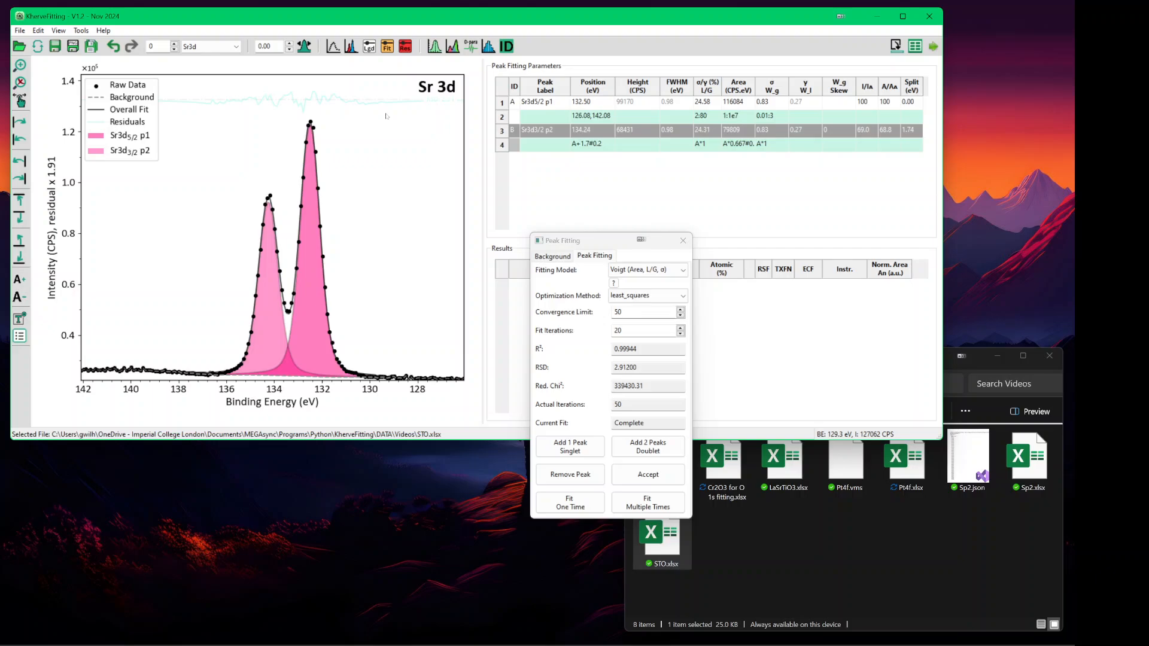
key(Page_Down)
key(Page_Down)
key(Page_Down)
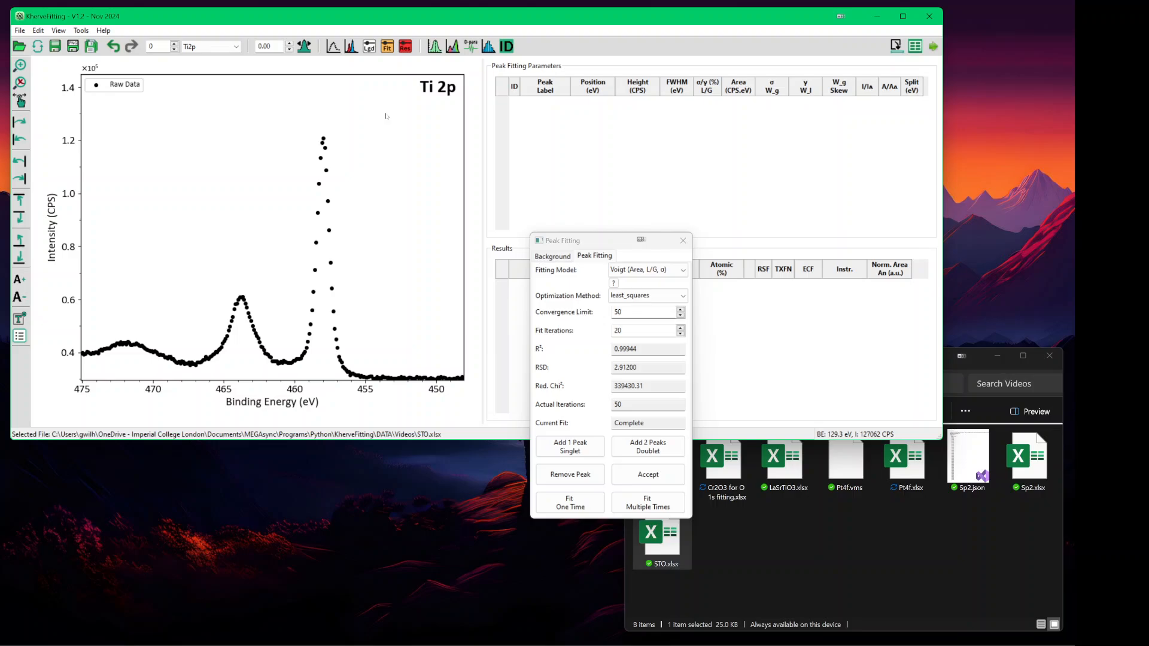
- Set Offset (H) to 0 and calculate a Smart background from about 452.7 to 467 eV under Ti 2p
click(548, 256)
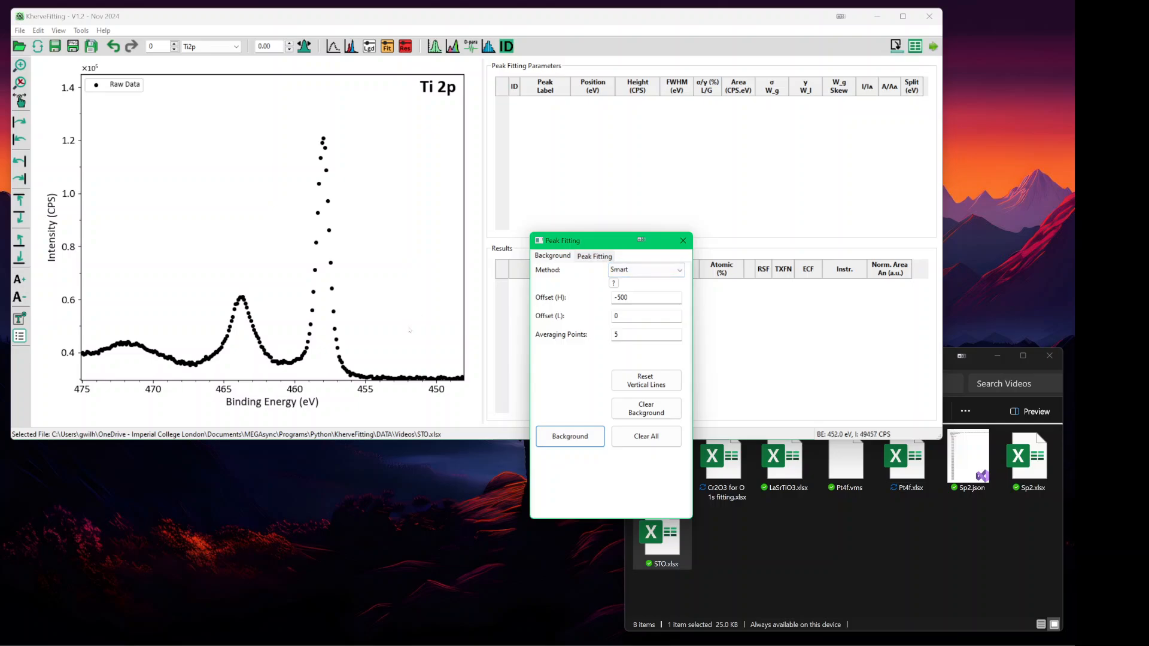
drag(632, 297, 612, 297)
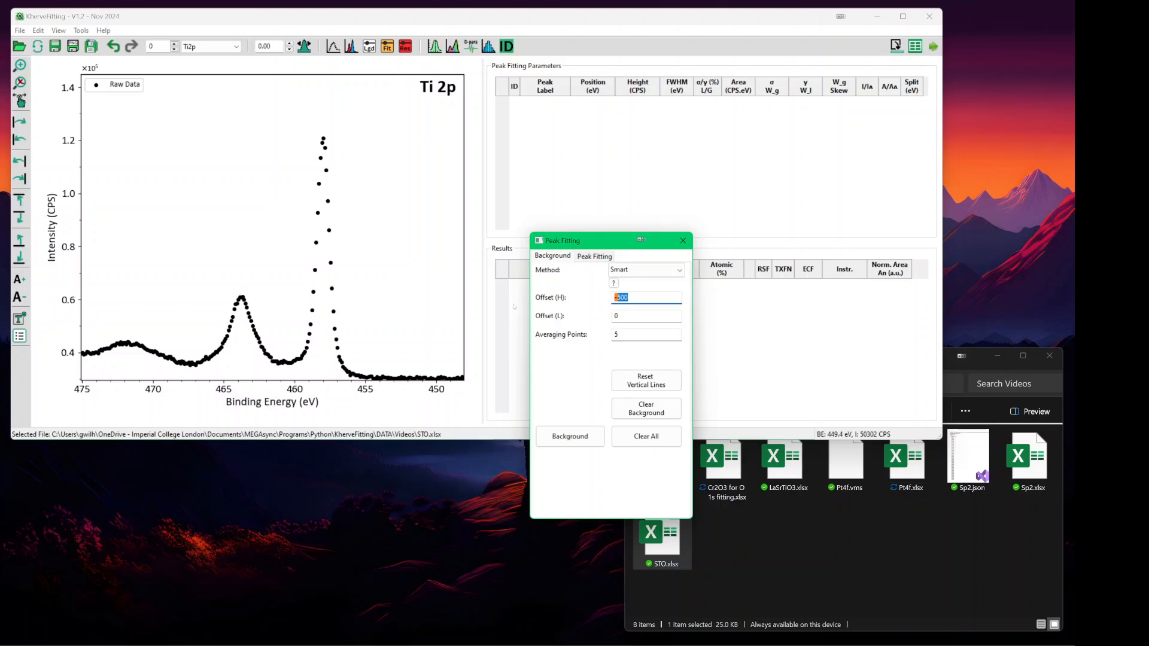
text(0)
click(398, 317)
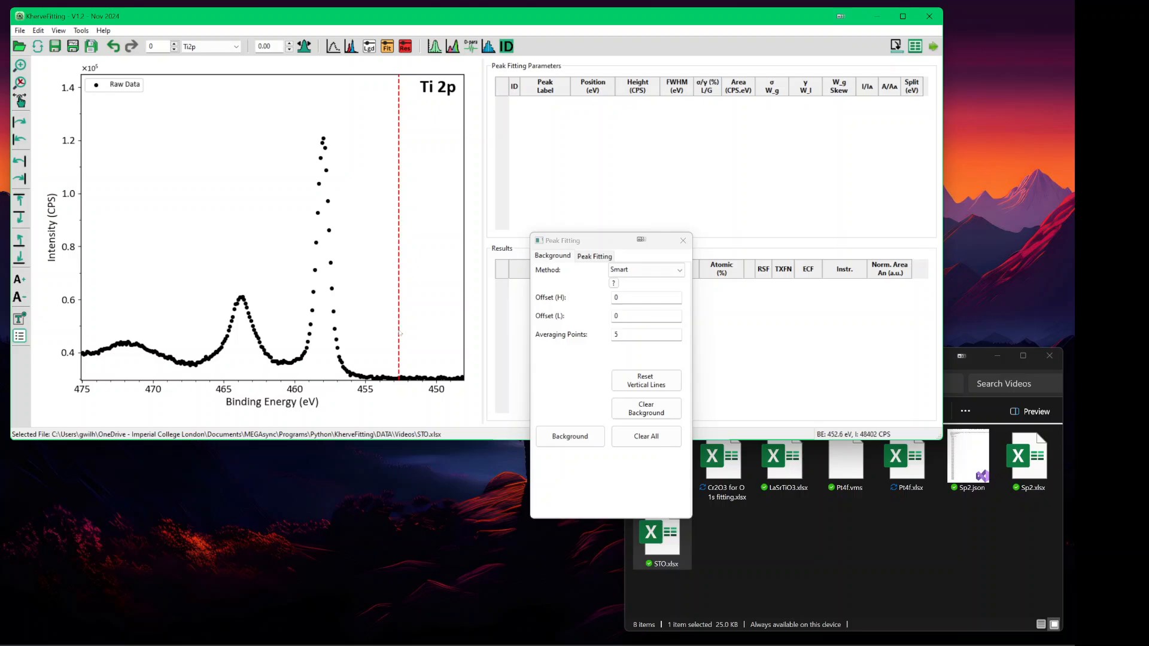
click(189, 337)
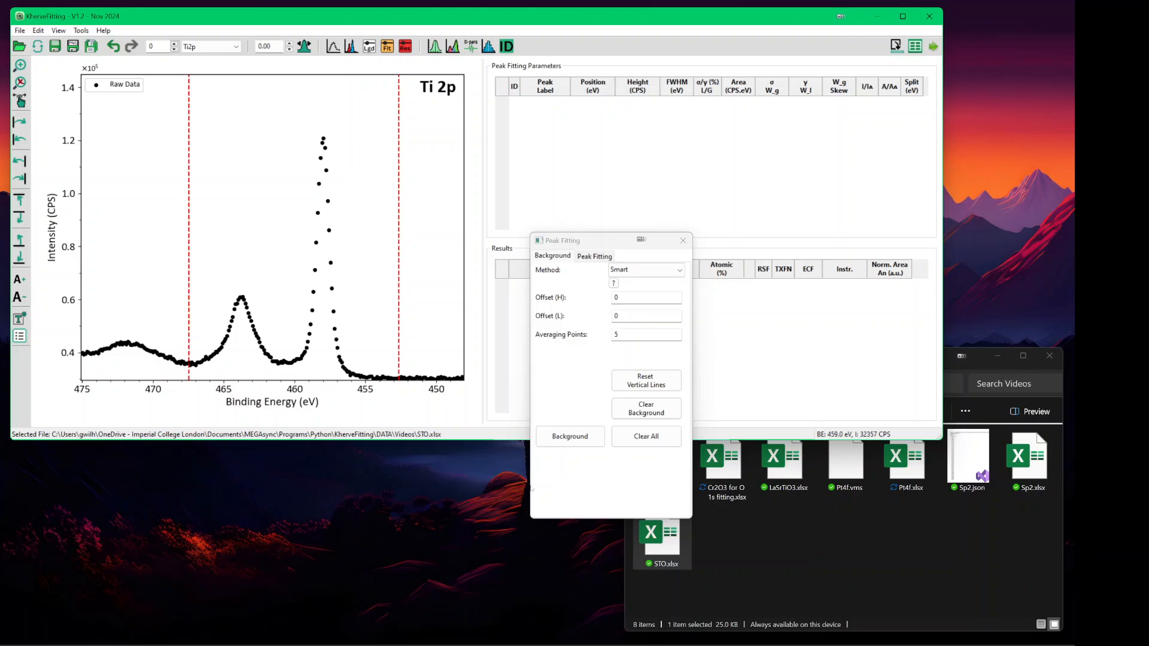
click(570, 436)
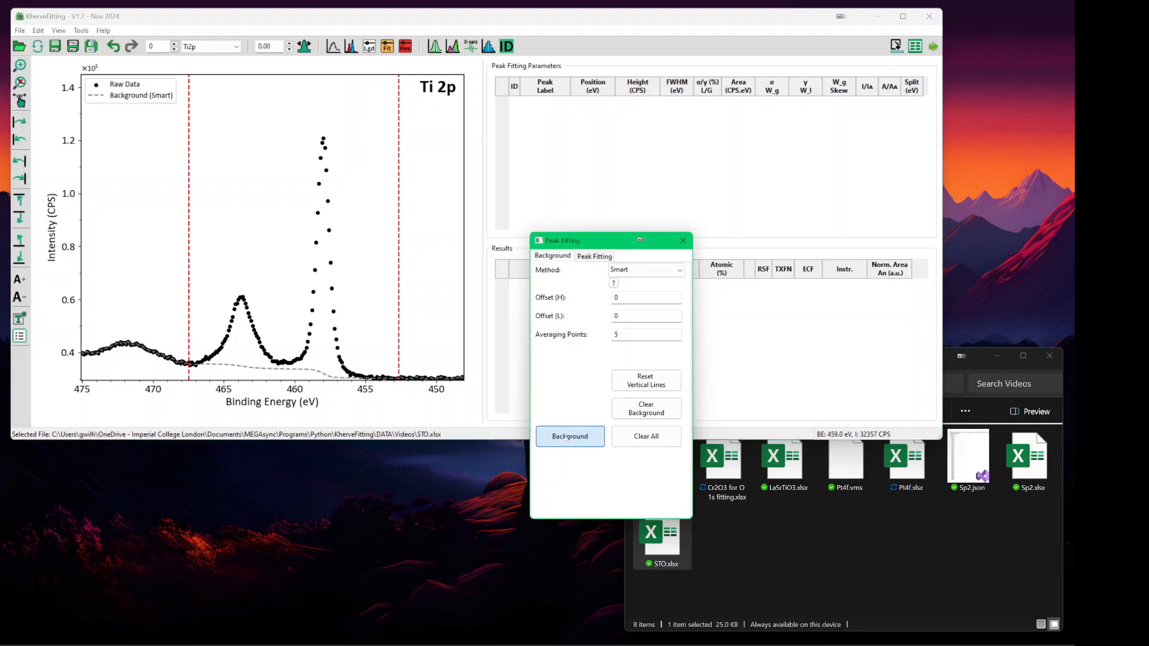
click(381, 21)
key(ctrl+Down)
key(ctrl+Down)
key(ctrl+Down)
key(ctrl+Down)
key(ctrl+Down)
key(ctrl+Down)
key(ctrl+Down)
key(ctrl+Down)
key(ctrl+Down)
key(ctrl+Down)
key(ctrl+Down)
key(ctrl+Down)
key(ctrl+Down)
key(ctrl+Down)
key(ctrl+Down)
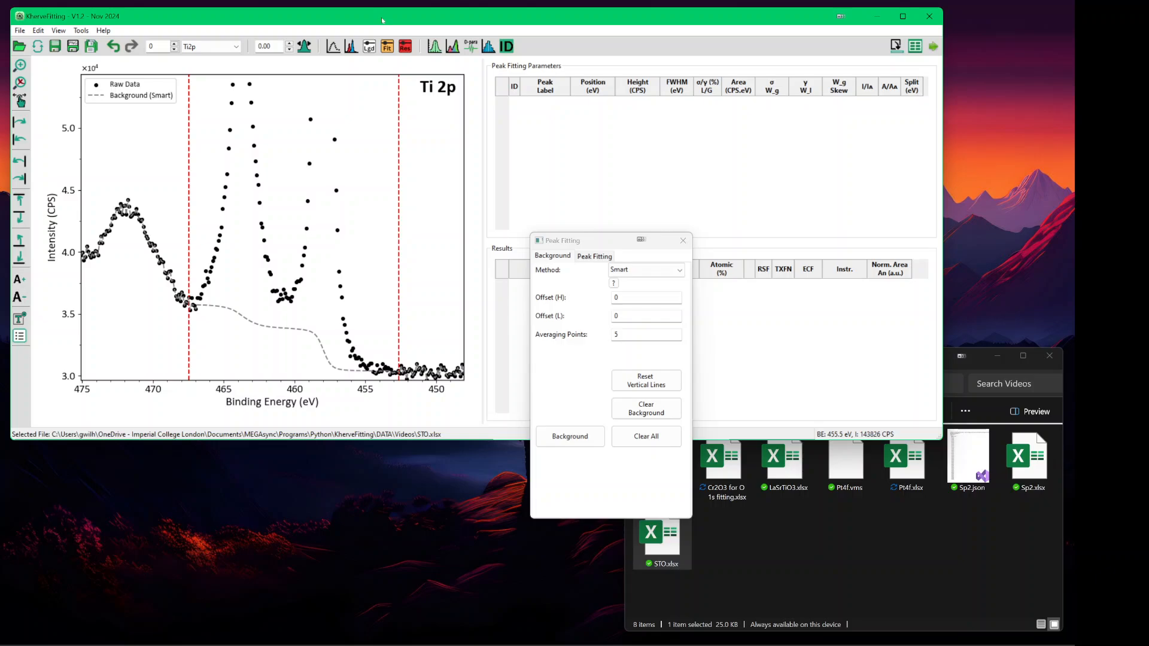
key(ctrl+Up)
key(ctrl+Up)
key(ctrl+Up)
key(ctrl+Up)
key(ctrl+Up)
key(ctrl+Up)
key(ctrl+Up)
key(ctrl+Up)
key(ctrl+Up)
key(ctrl+Up)
key(ctrl+Up)
key(ctrl+Up)
key(ctrl+Up)
key(ctrl+Up)
key(ctrl+Up)
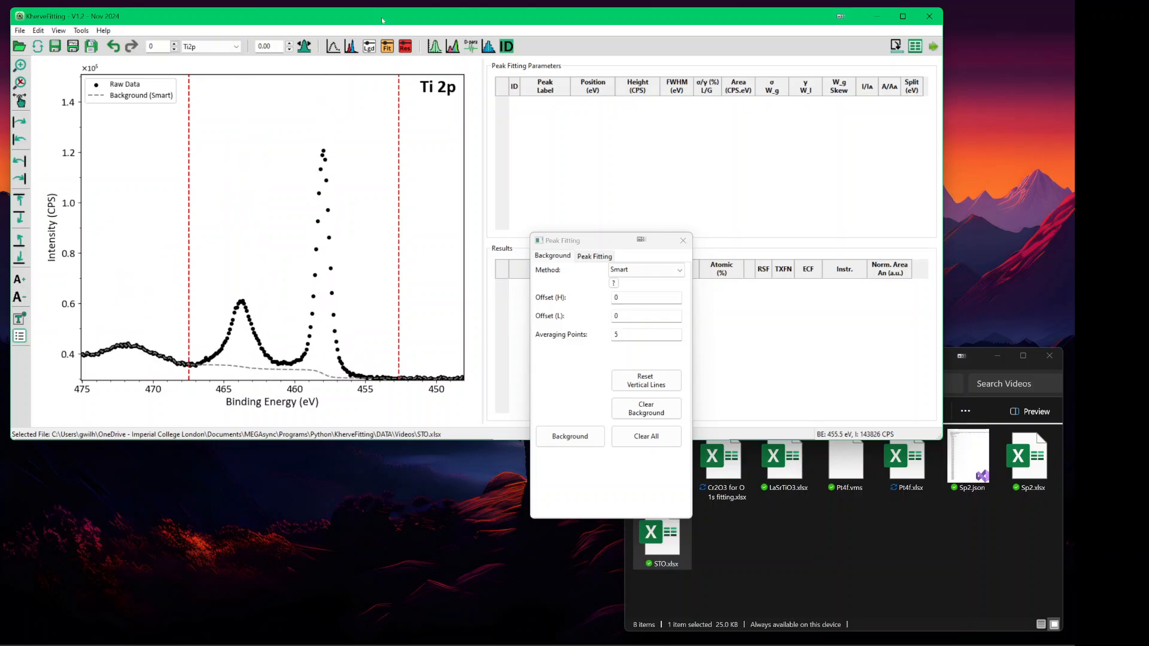
- Select the LA (Area, σ/γ, γ) line shape and add a Ti 2p doublet
click(596, 256)
click(629, 270)
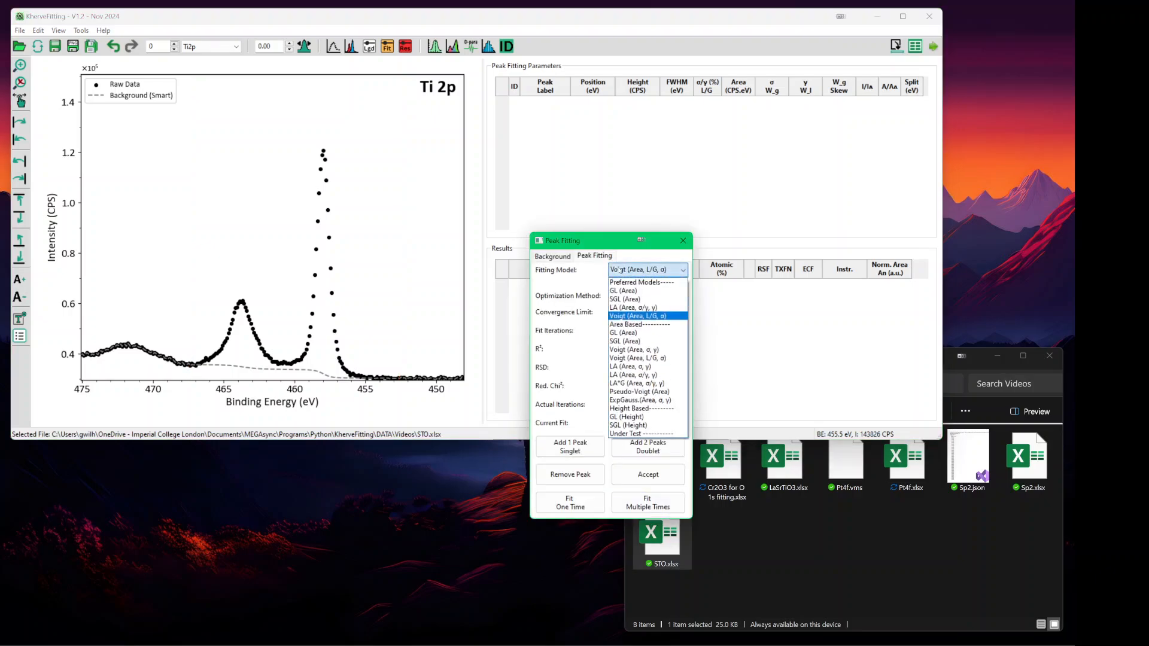
click(624, 307)
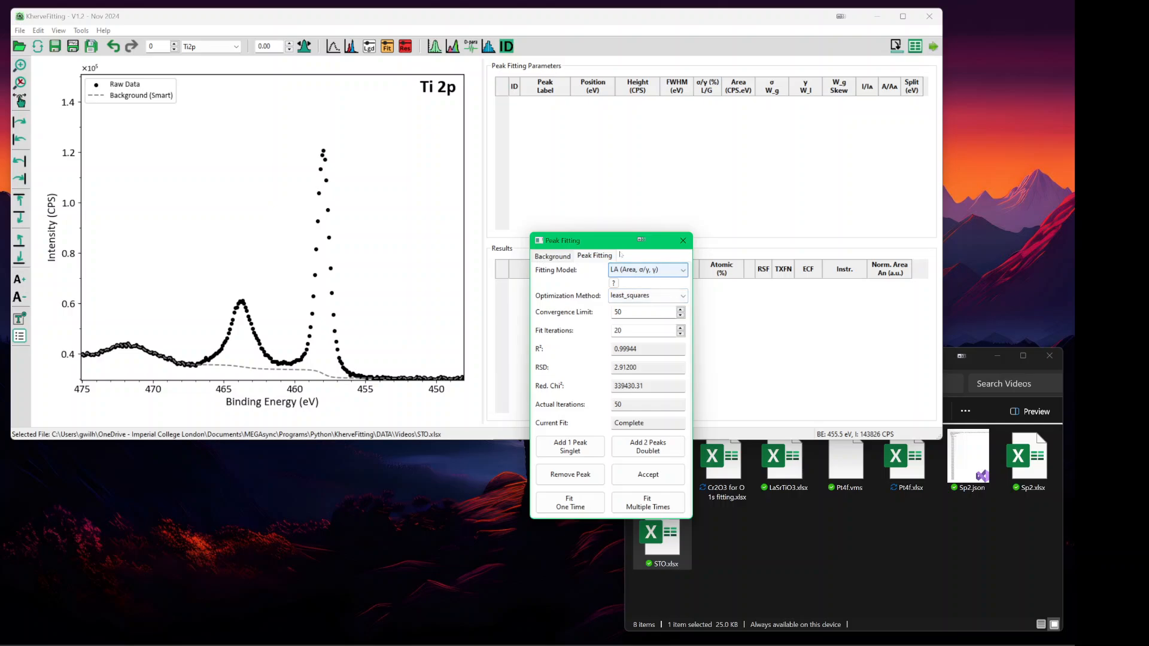
click(656, 445)
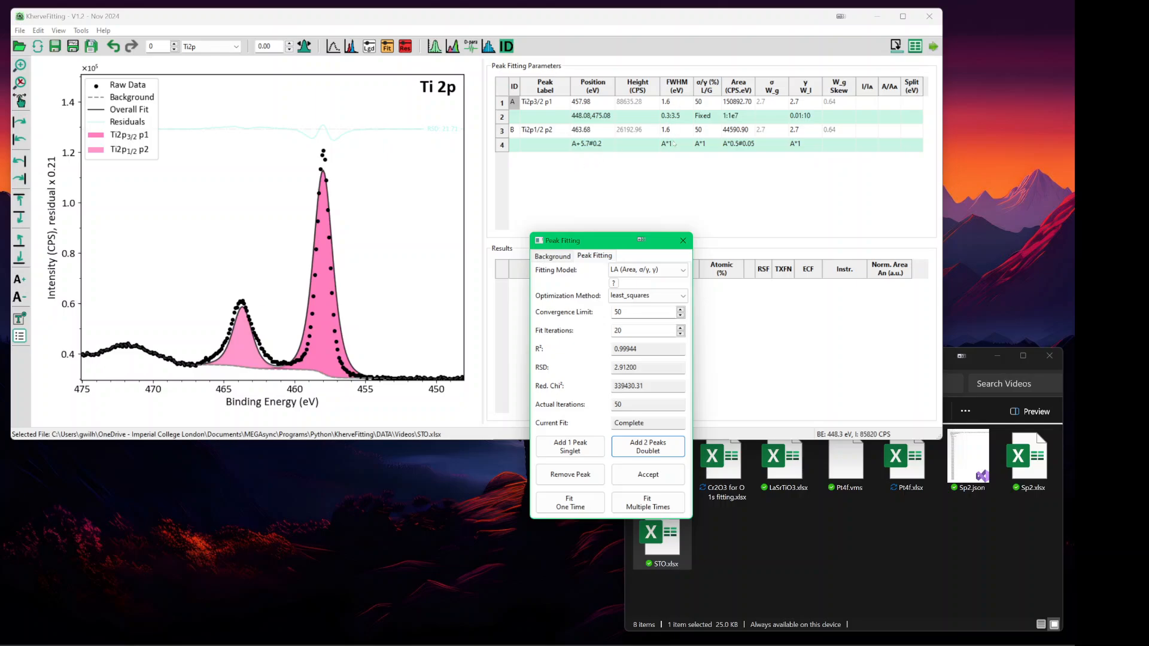
- Set the 2p1/2 width range to 0.3:3.5, fit repeatedly, and zoom into the peaks
click(675, 143)
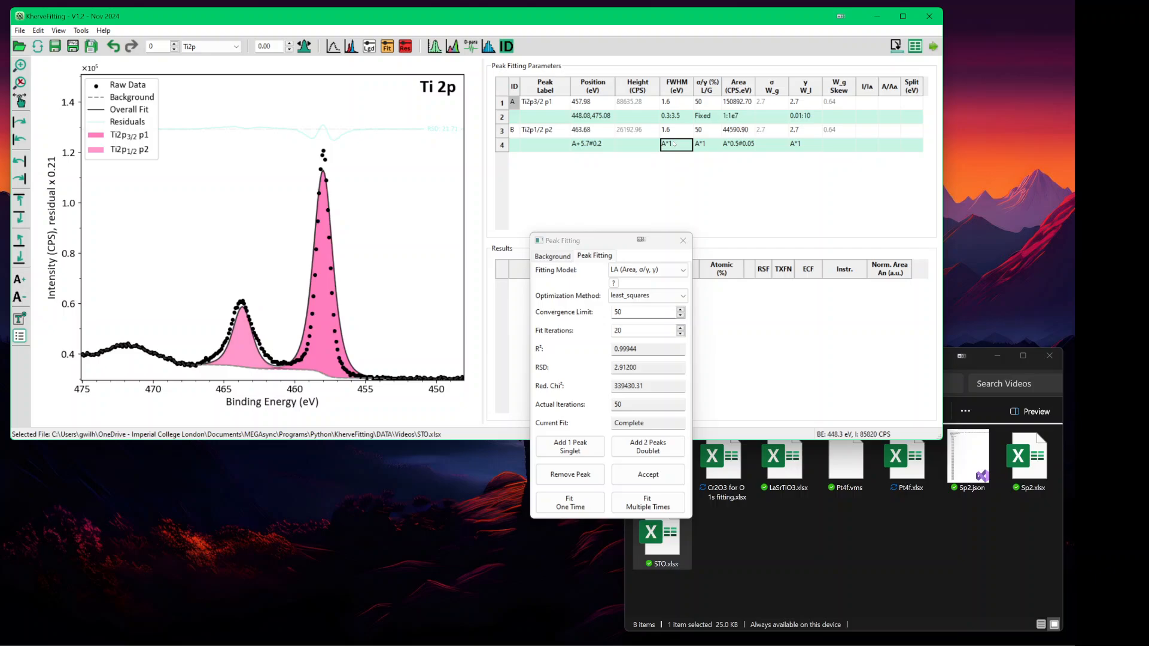
text(1)
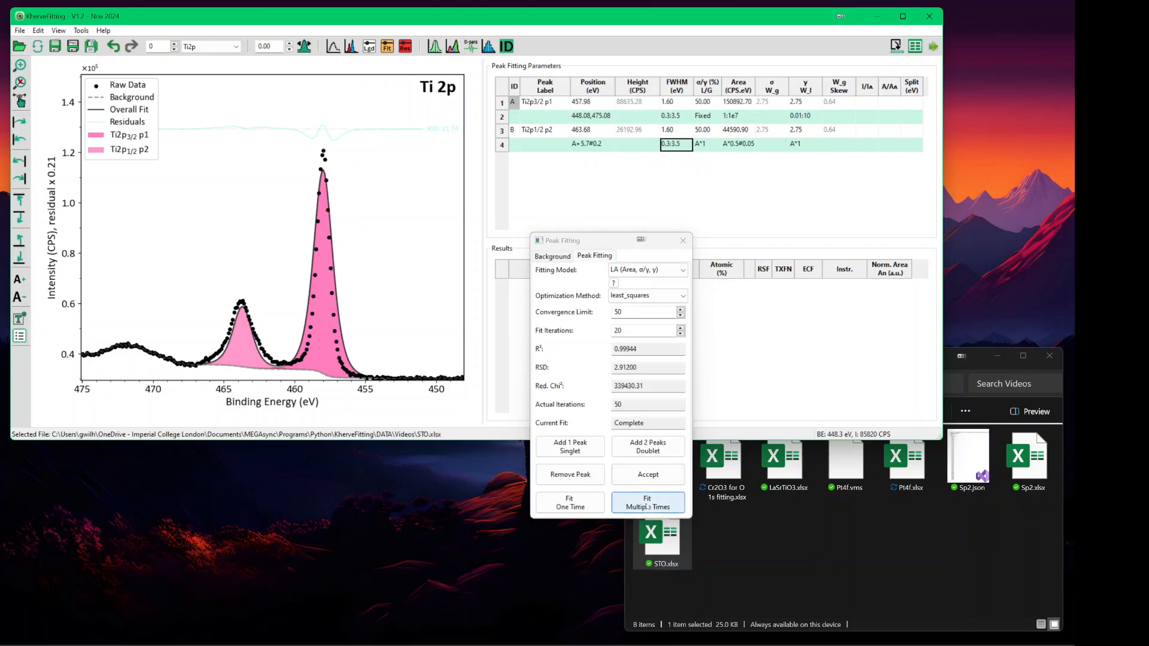
click(647, 507)
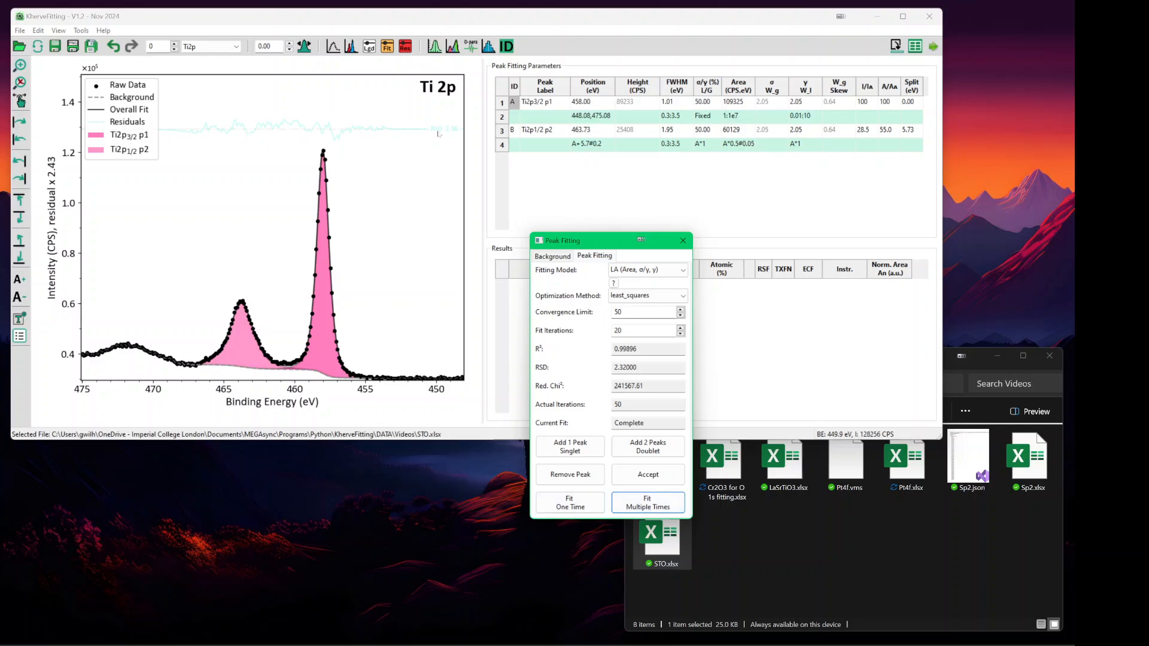
click(500, 22)
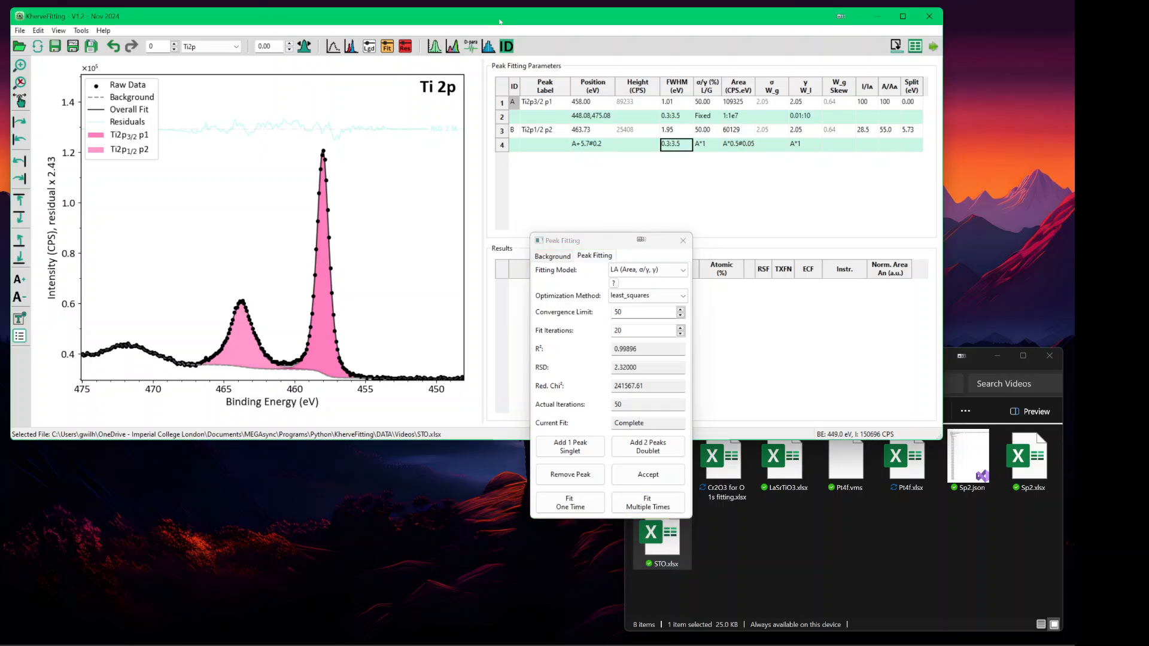
key(ctrl+Up)
key(ctrl+Up)
key(ctrl+Up)
key(ctrl+Up)
key(ctrl+Up)
key(ctrl+Up)
key(ctrl+Up)
key(ctrl+Up)
key(ctrl+Up)
key(ctrl+Up)
key(ctrl+Up)
key(ctrl+Up)
key(ctrl+Up)
key(ctrl+Up)
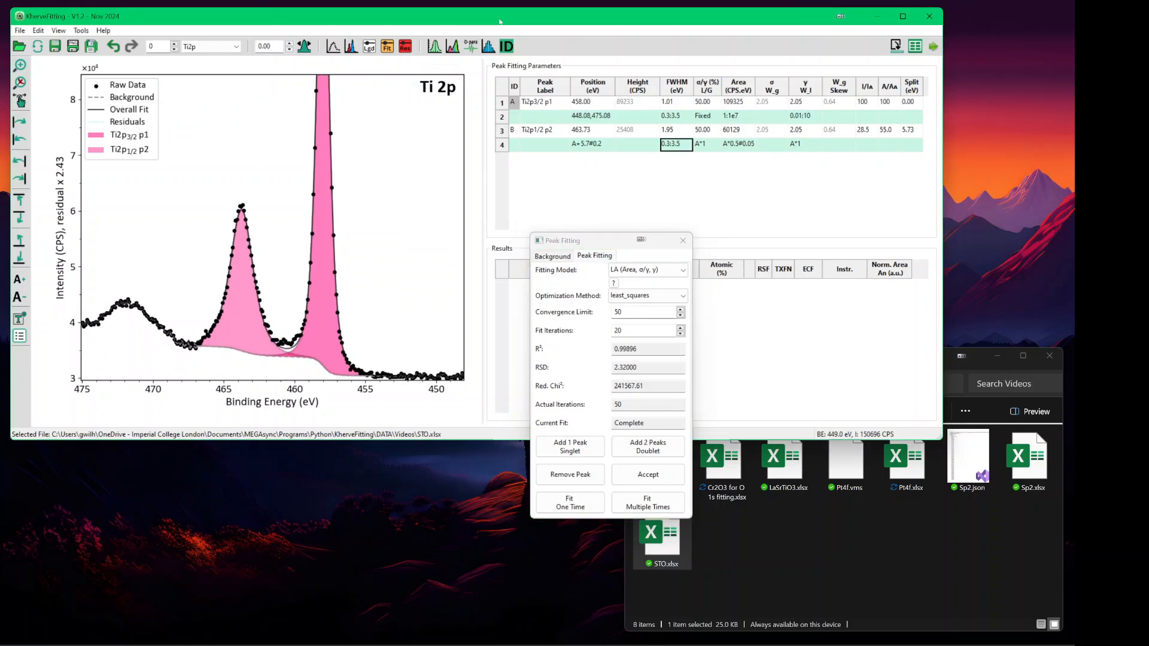
key(ctrl+Up)
key(ctrl+Up)
key(ctrl+Up)
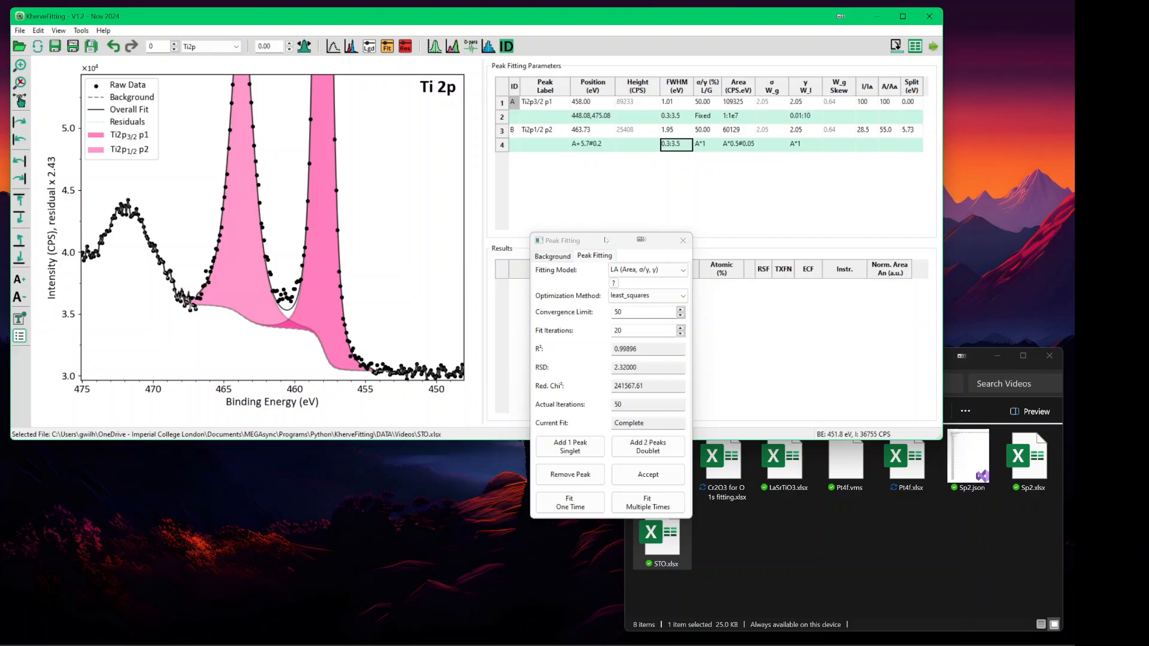
drag(605, 240, 606, 241)
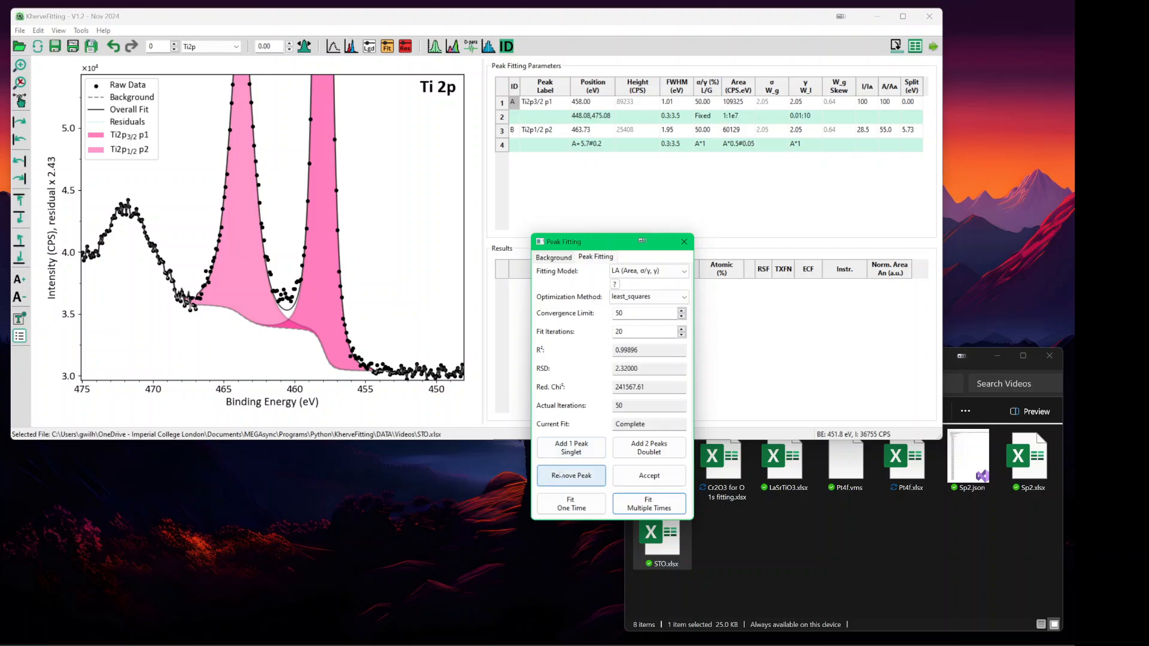
- Replace the Ti 2p peaks with a fresh Voigt (Area, L/G, σ) doublet
click(561, 476)
click(561, 475)
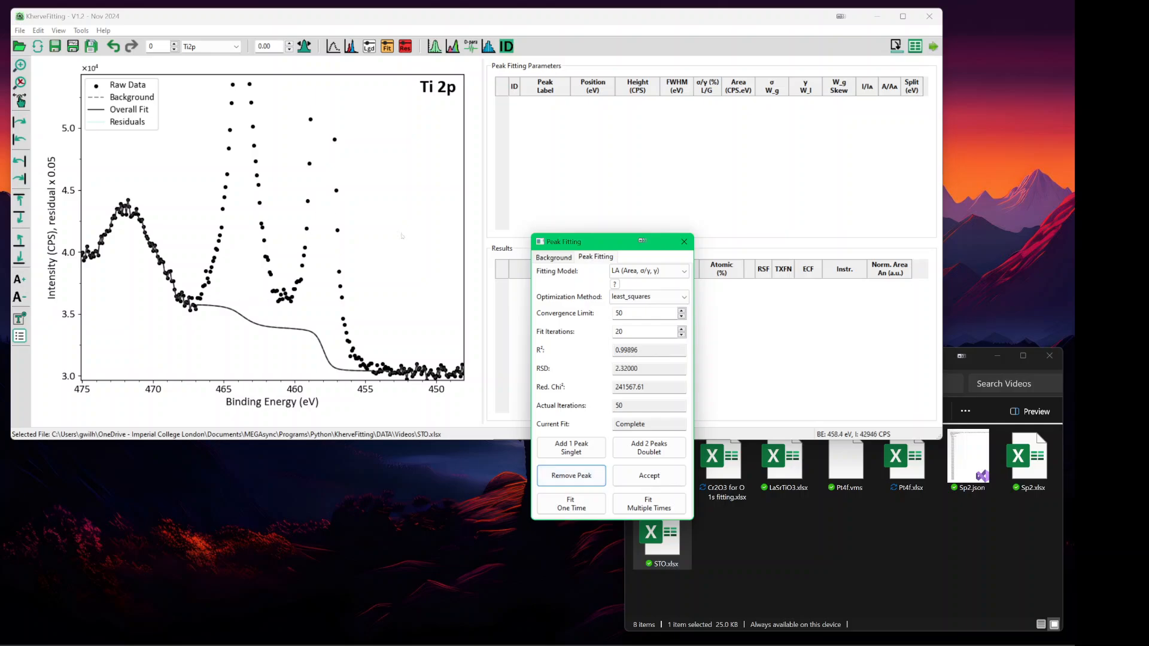
click(650, 449)
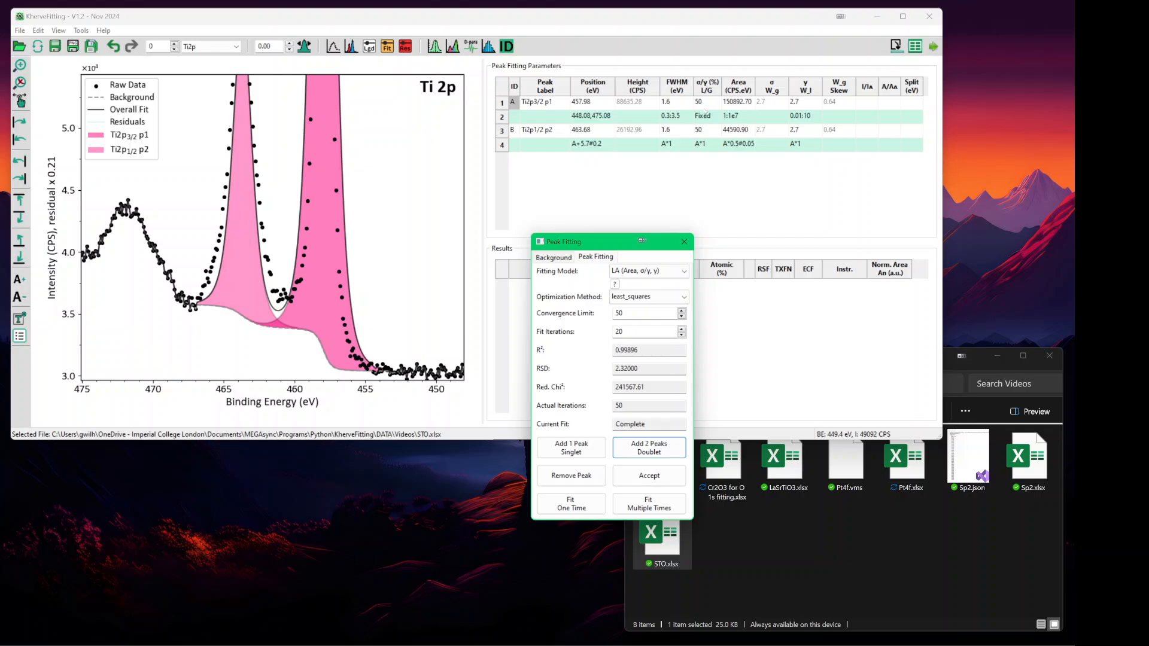
click(569, 476)
click(569, 476)
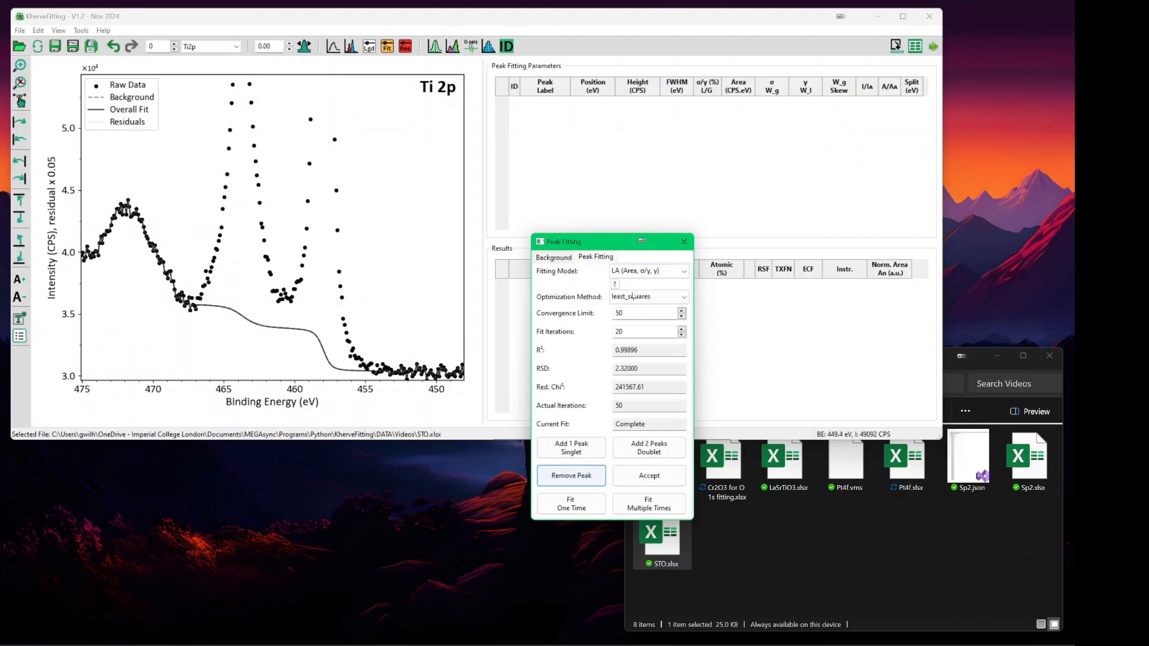
click(646, 272)
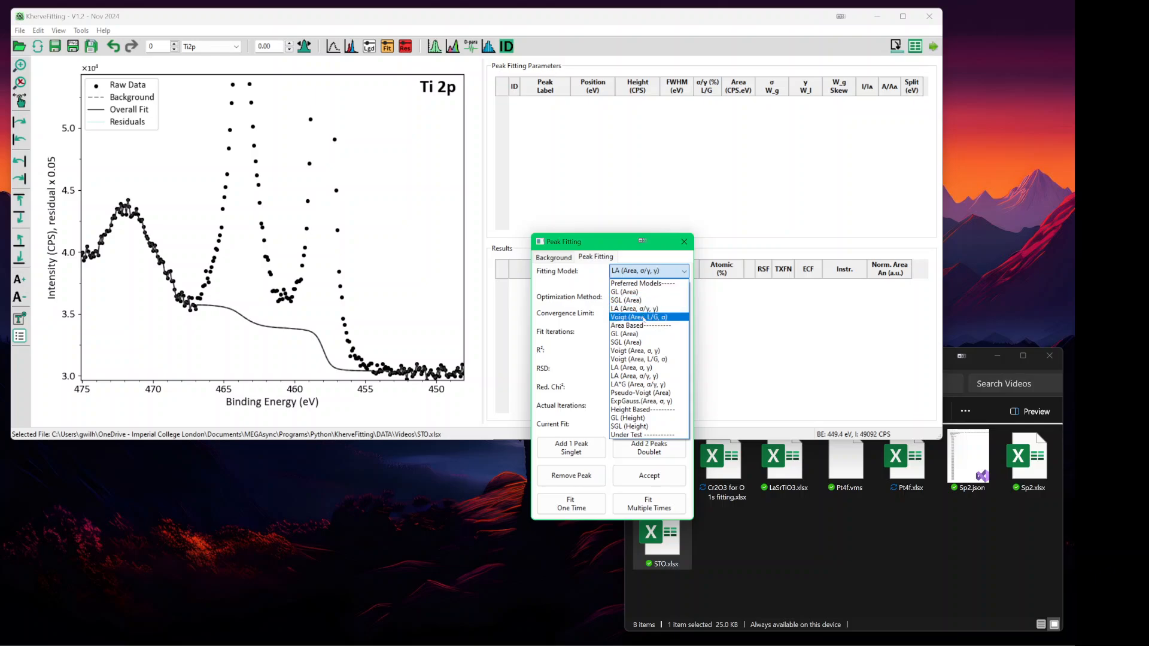
click(644, 318)
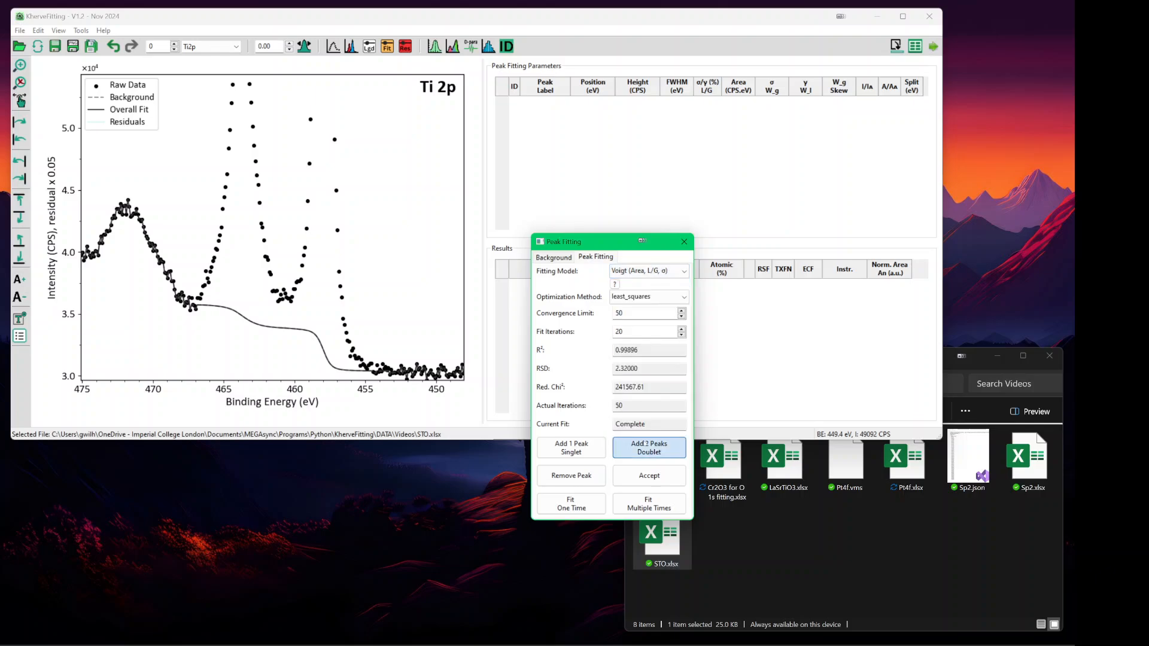
click(649, 449)
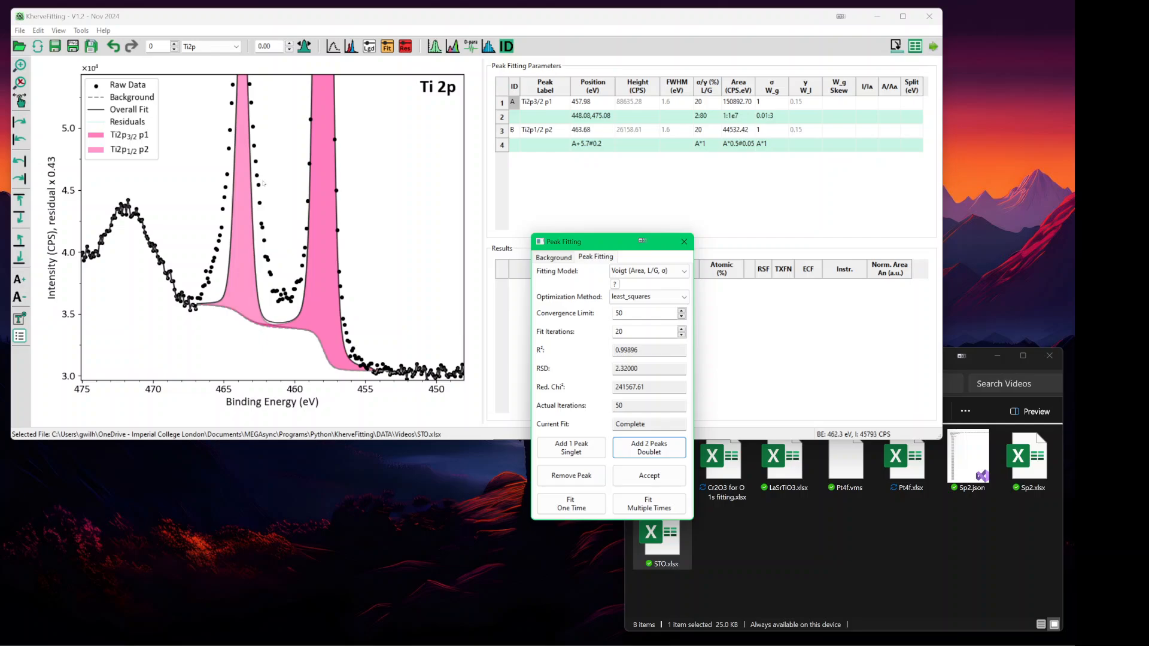
- Constrain the 2p1/2 σ to 0.01:3, refit repeatedly, and show the full spectrum
click(771, 146)
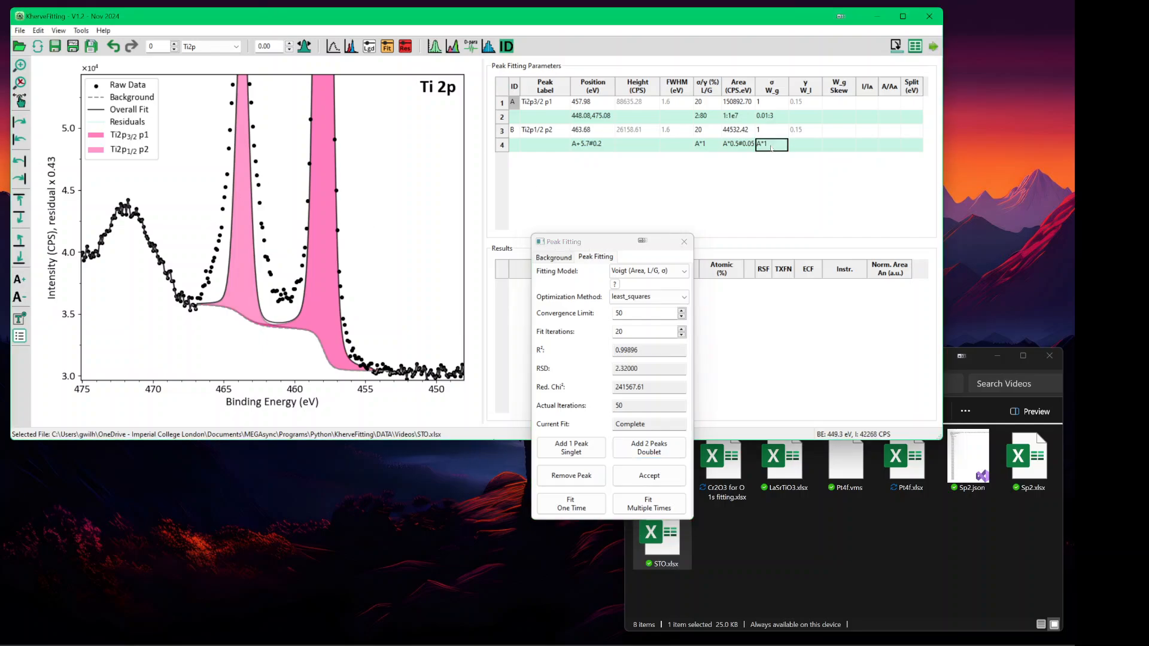
key(BackSpace)
text(0.01:3)
key(Return)
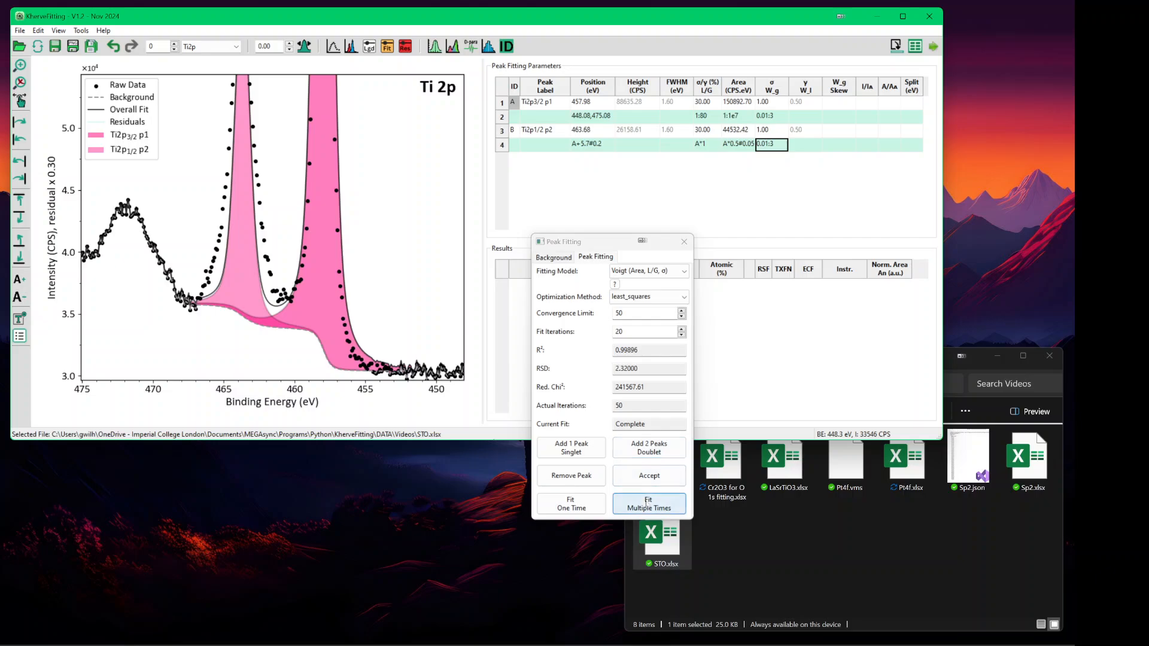
click(647, 504)
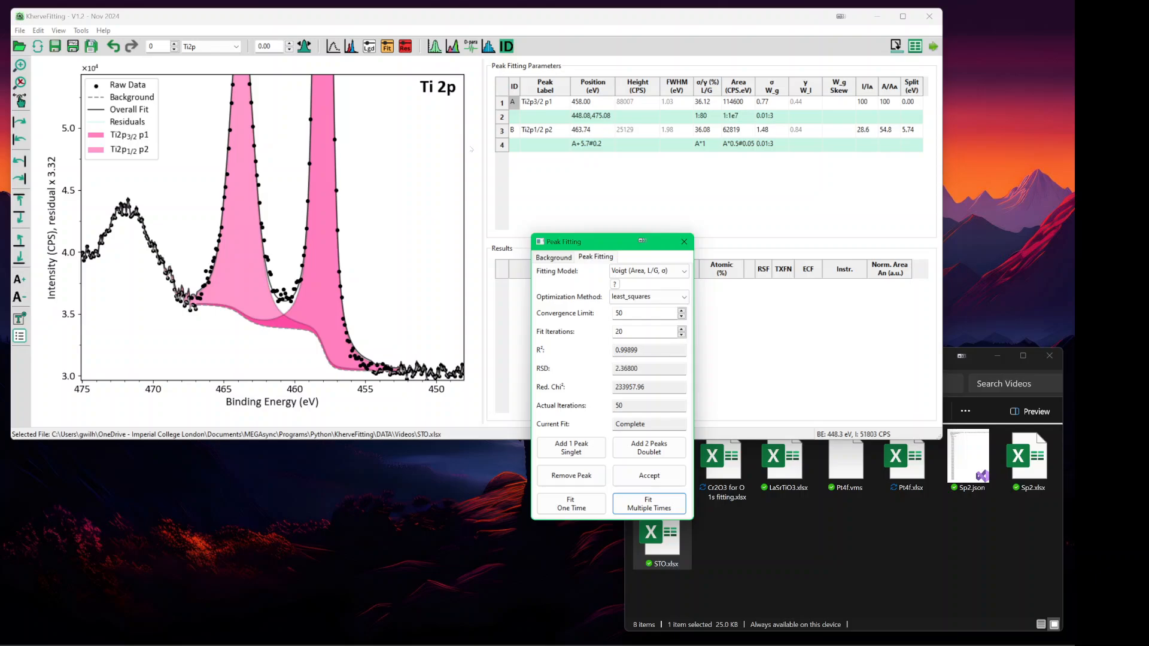
click(20, 83)
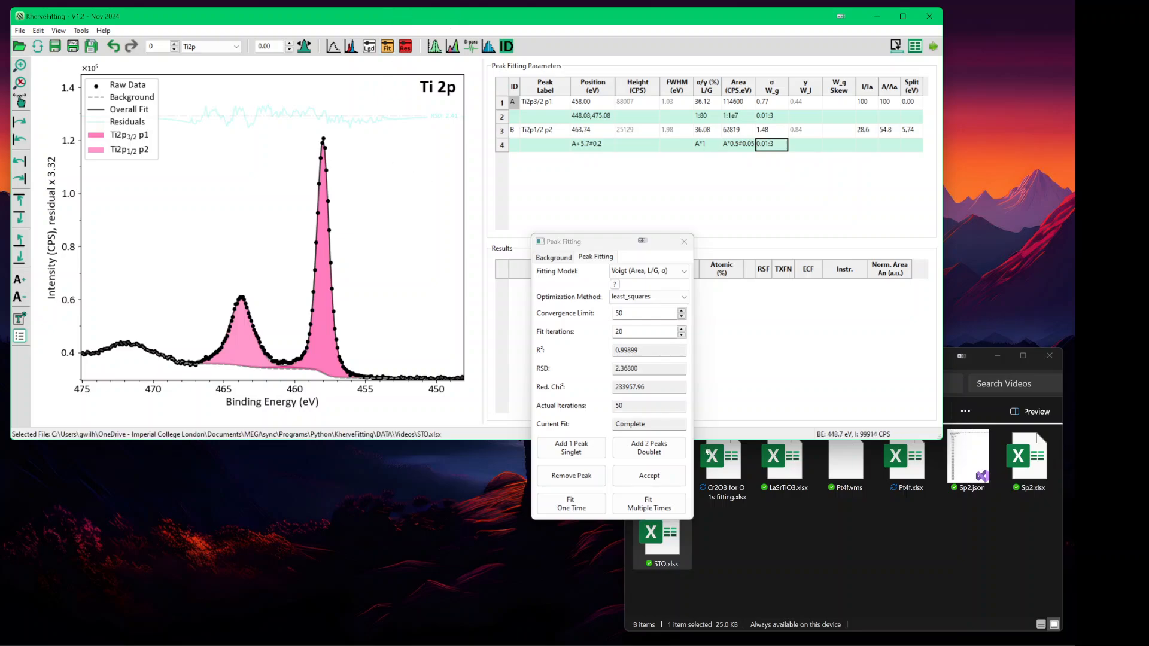
- Delete the old Pt4f.xlsx file from the data folder
click(860, 536)
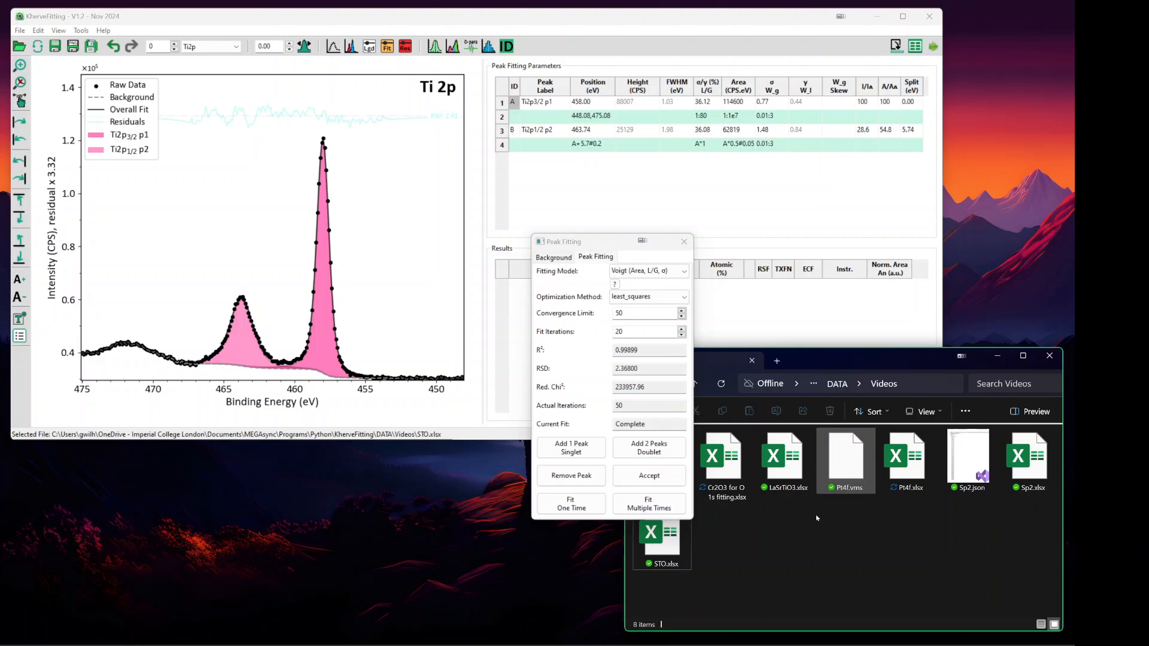
click(896, 464)
key(Delete)
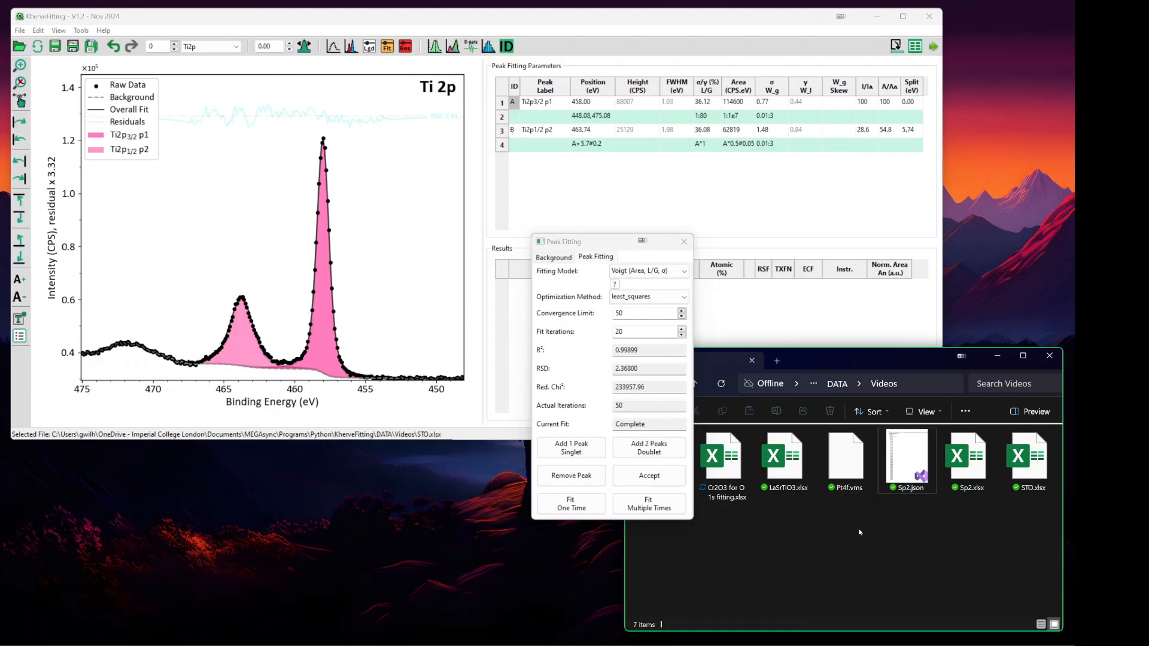
- Close the fitting panel and drag Pt4f.vms onto the plot to load the Pt 4f spectrum
drag(851, 465, 858, 510)
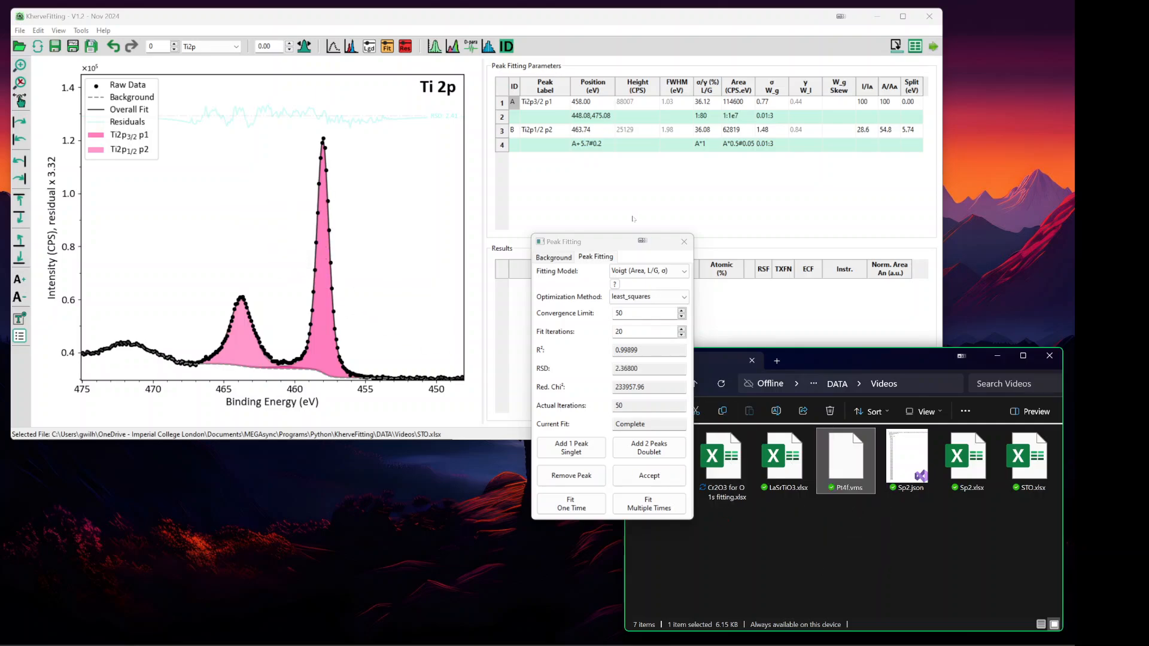
click(684, 241)
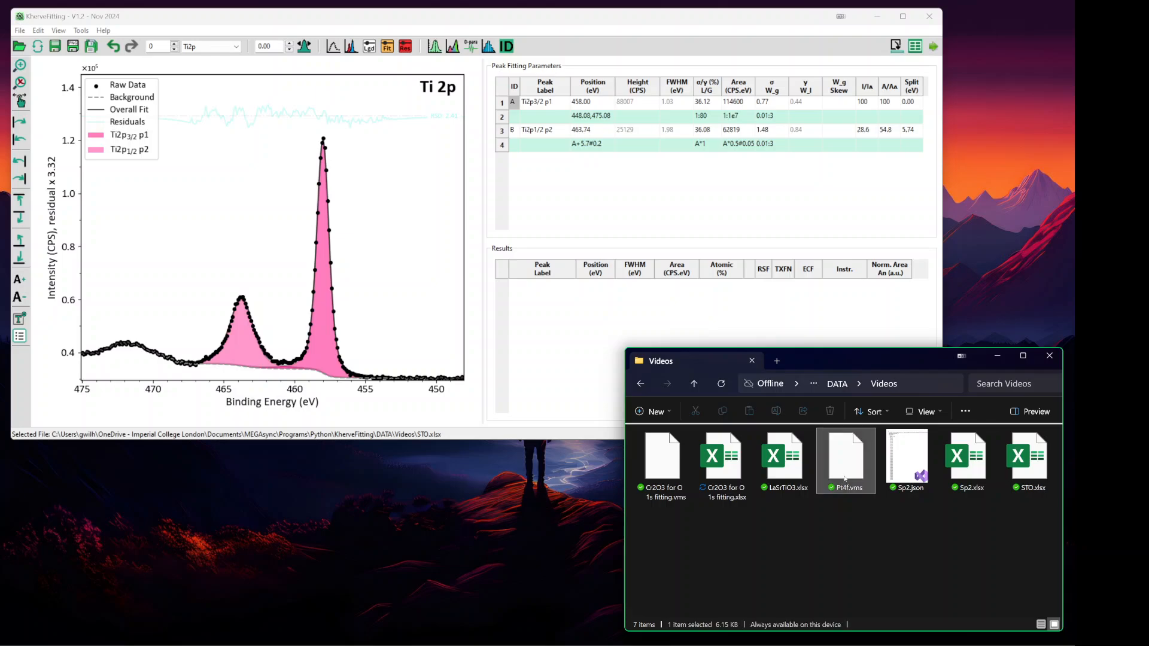
drag(845, 461, 315, 251)
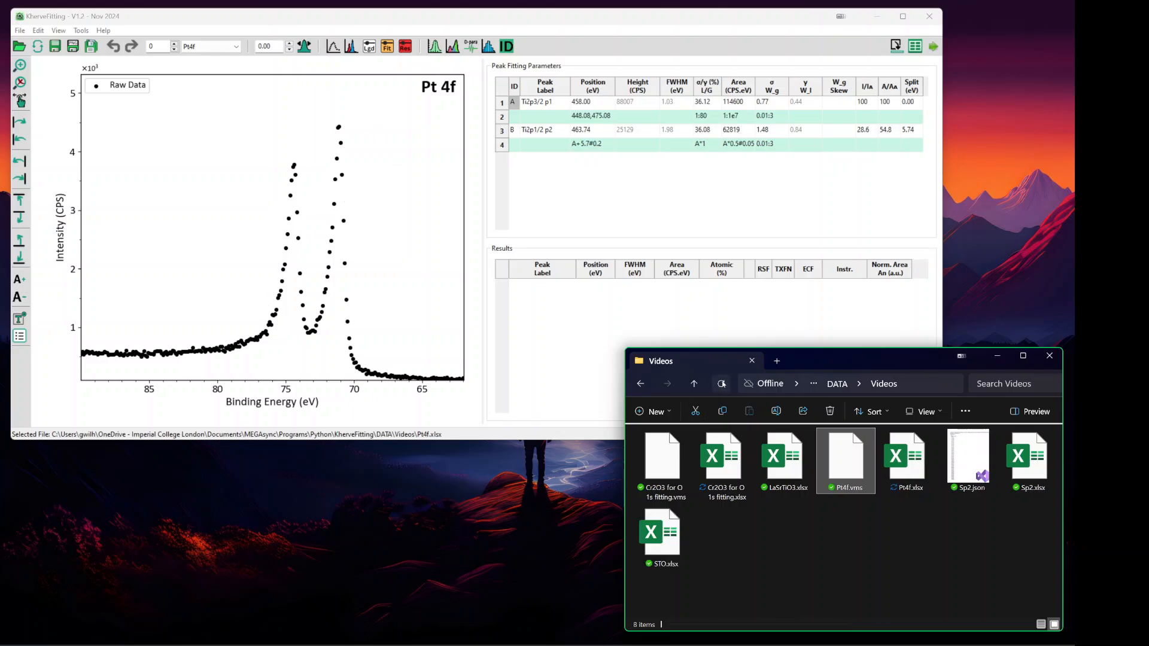
click(899, 458)
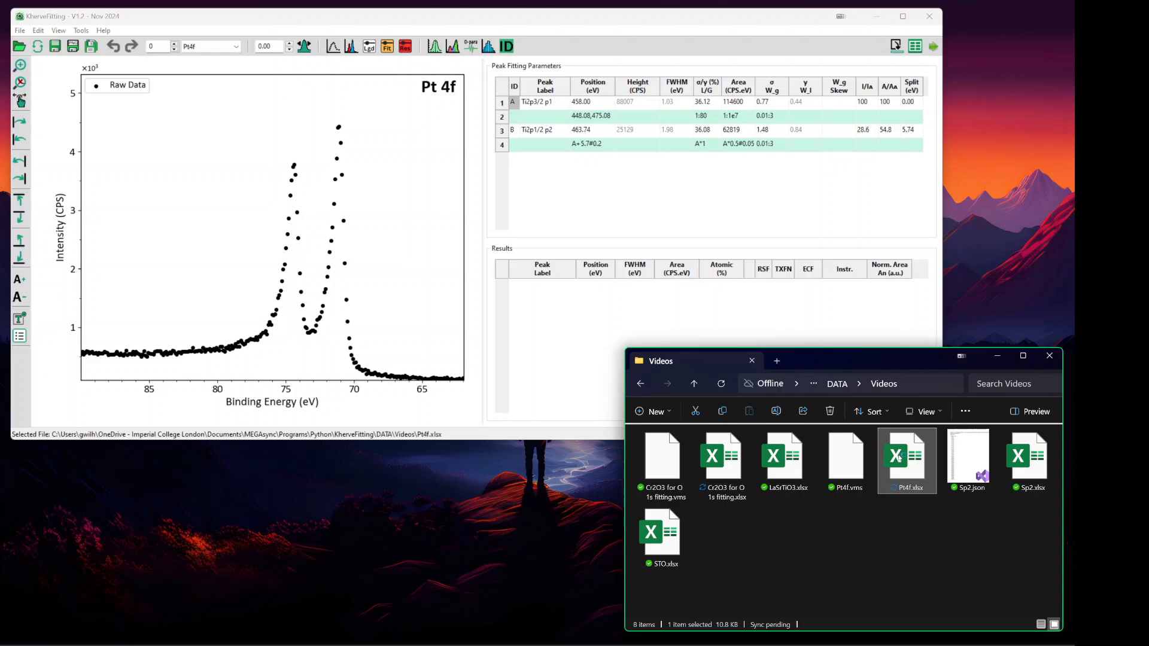
double_click(899, 457)
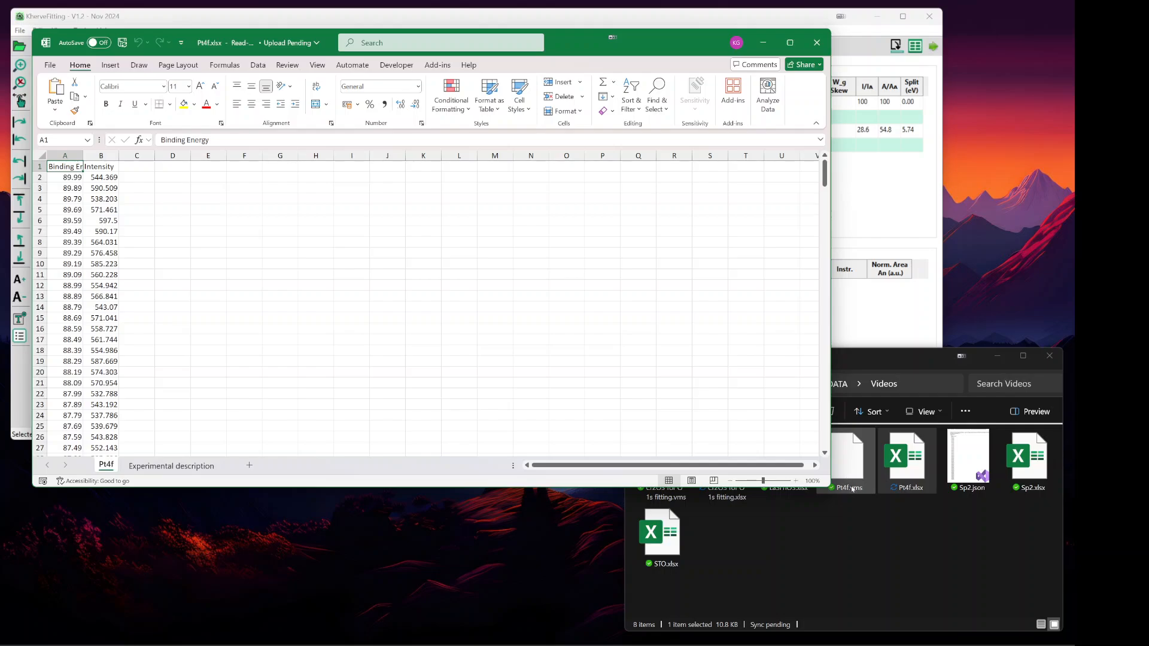
click(154, 467)
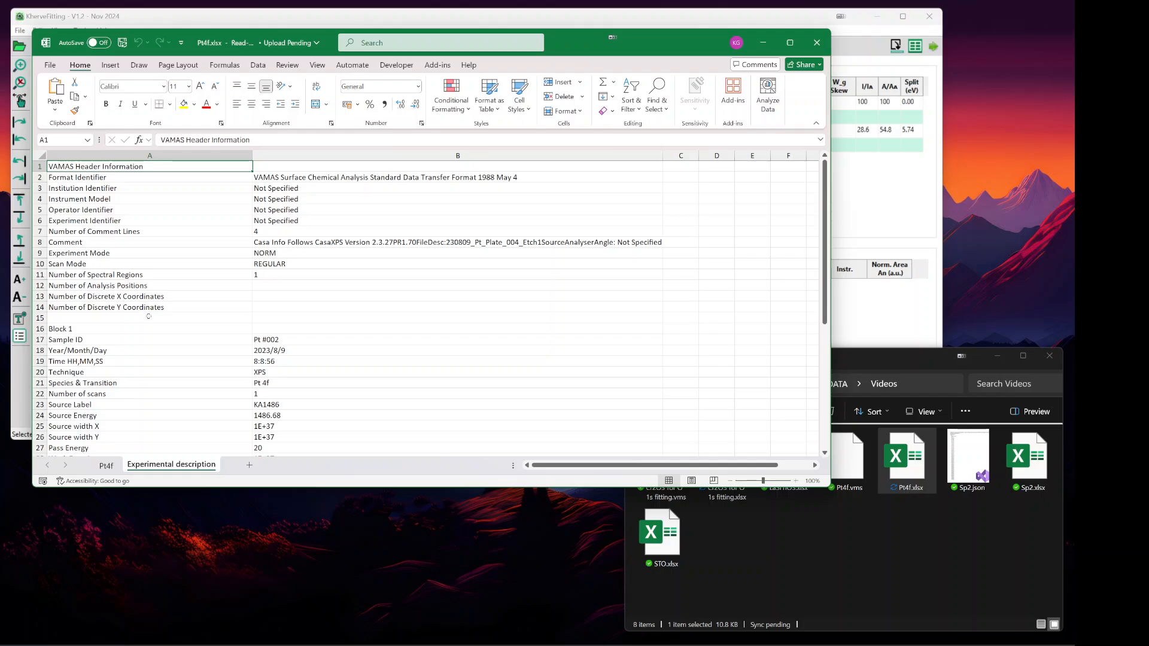
scroll(141, 312, down, 2)
scroll(147, 317, up, 2)
click(816, 42)
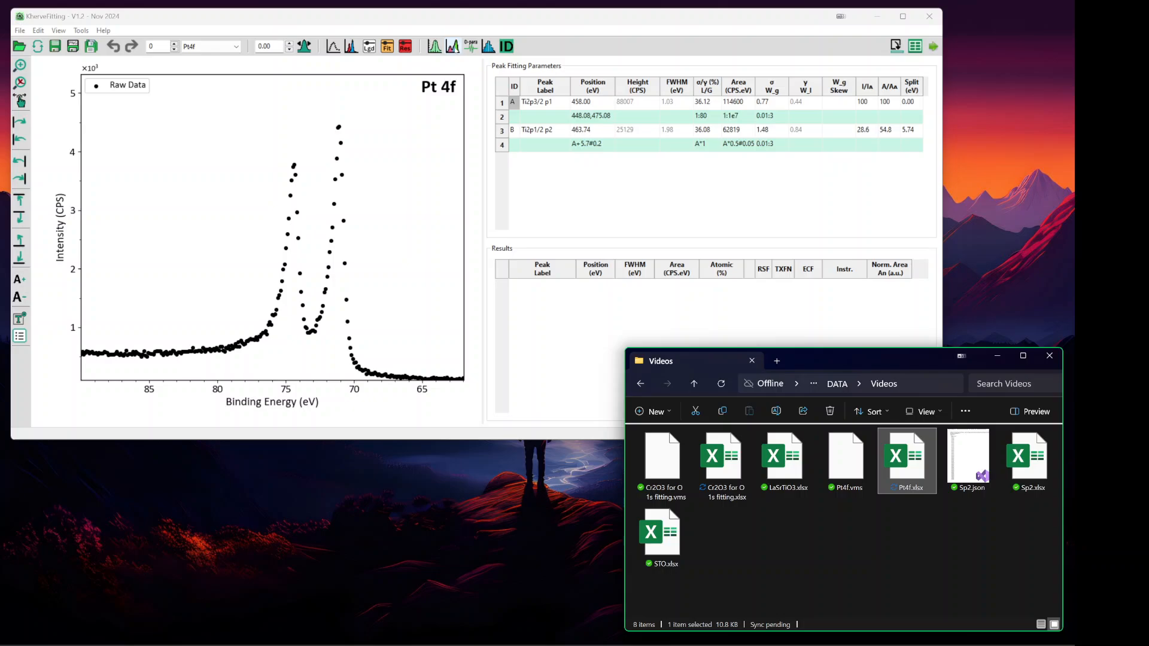
- Calculate a background from about 85 to 65 eV under the Pt 4f peaks and inspect it zoomed
click(453, 46)
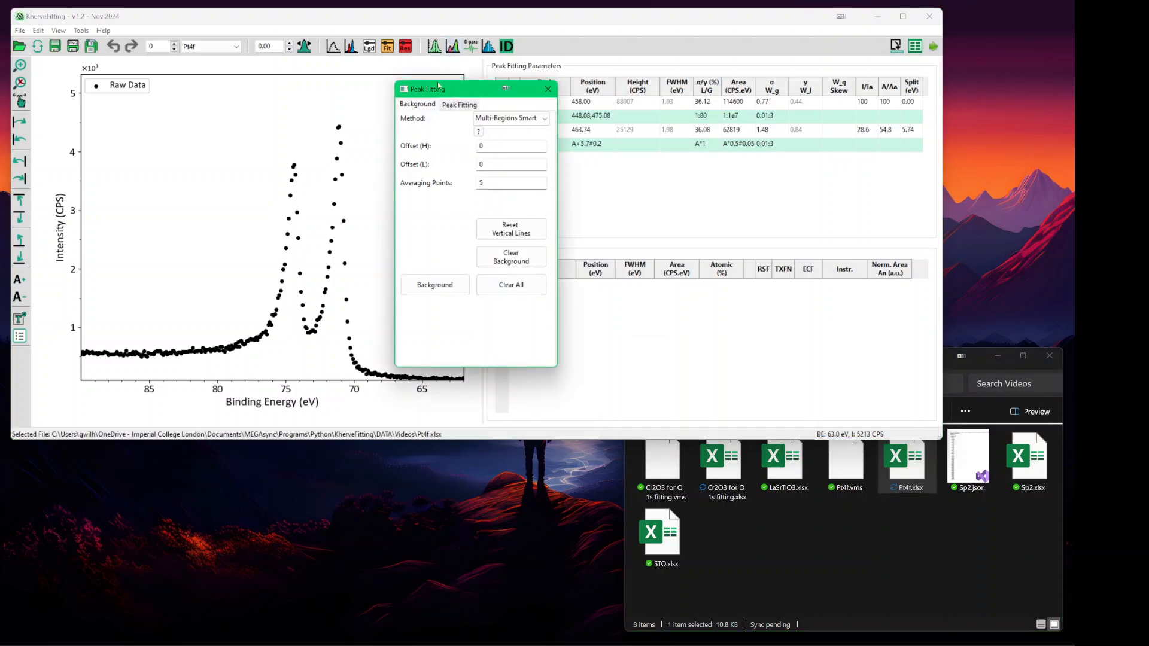
drag(438, 90, 797, 55)
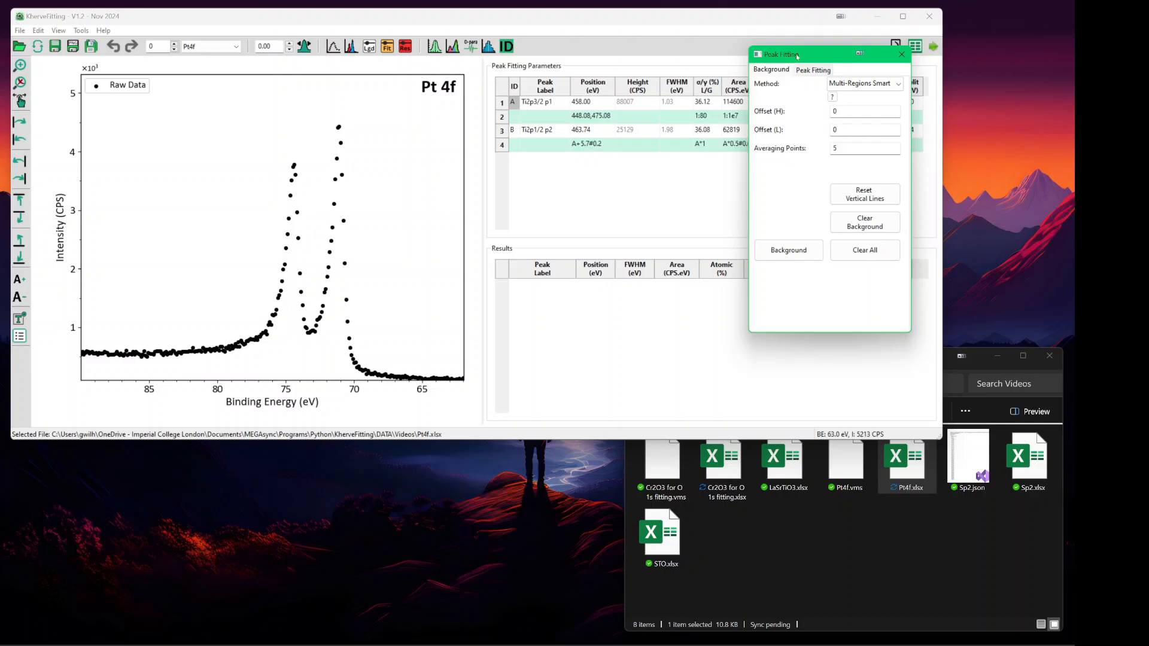
click(425, 336)
click(145, 326)
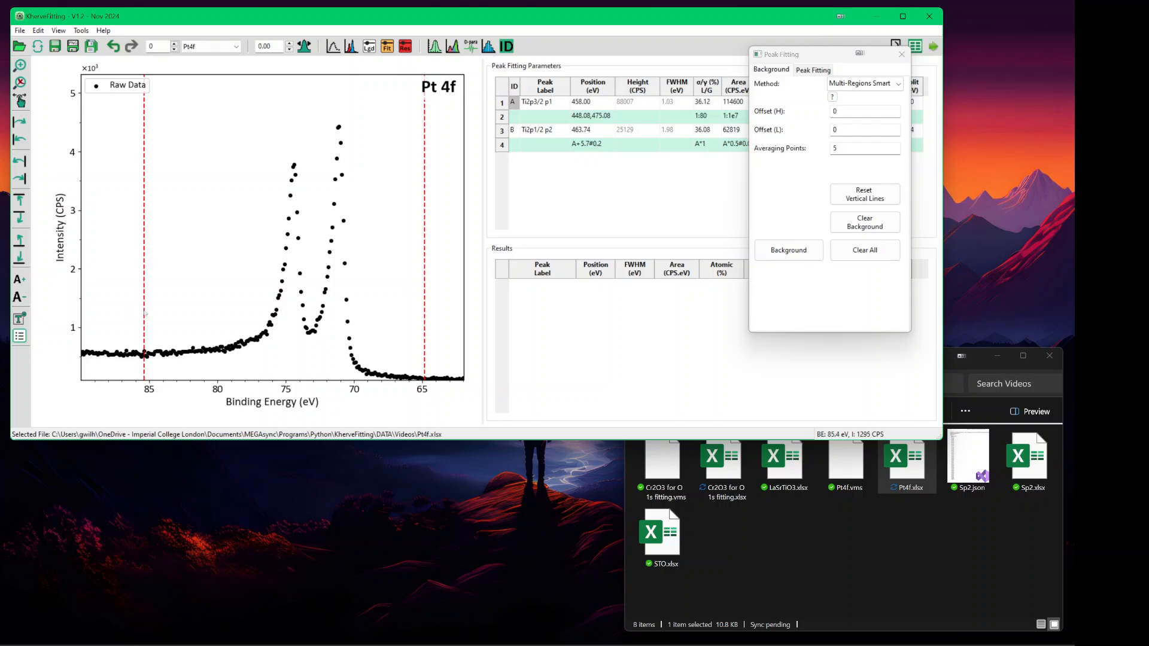
click(772, 254)
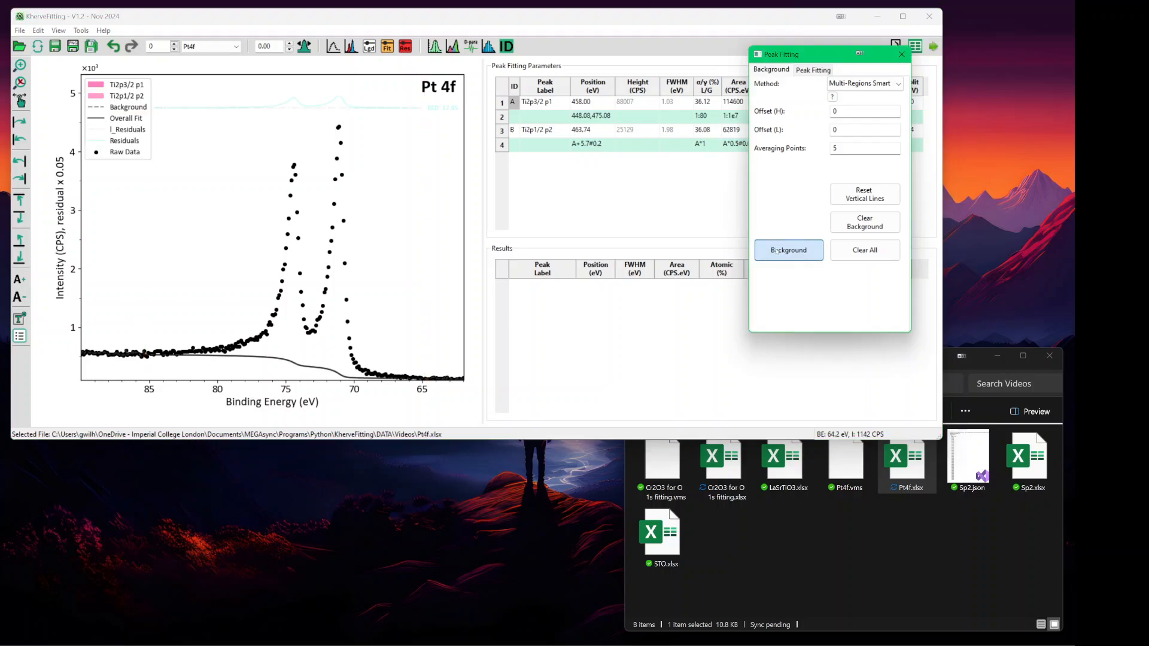
click(461, 18)
key(ctrl+Up)
key(ctrl+Up)
key(ctrl+Up)
key(ctrl+Up)
key(ctrl+Up)
key(ctrl+Up)
key(ctrl+Up)
key(ctrl+Up)
key(ctrl+Up)
key(ctrl+Up)
key(ctrl+Up)
key(ctrl+Up)
key(ctrl+Up)
key(ctrl+Up)
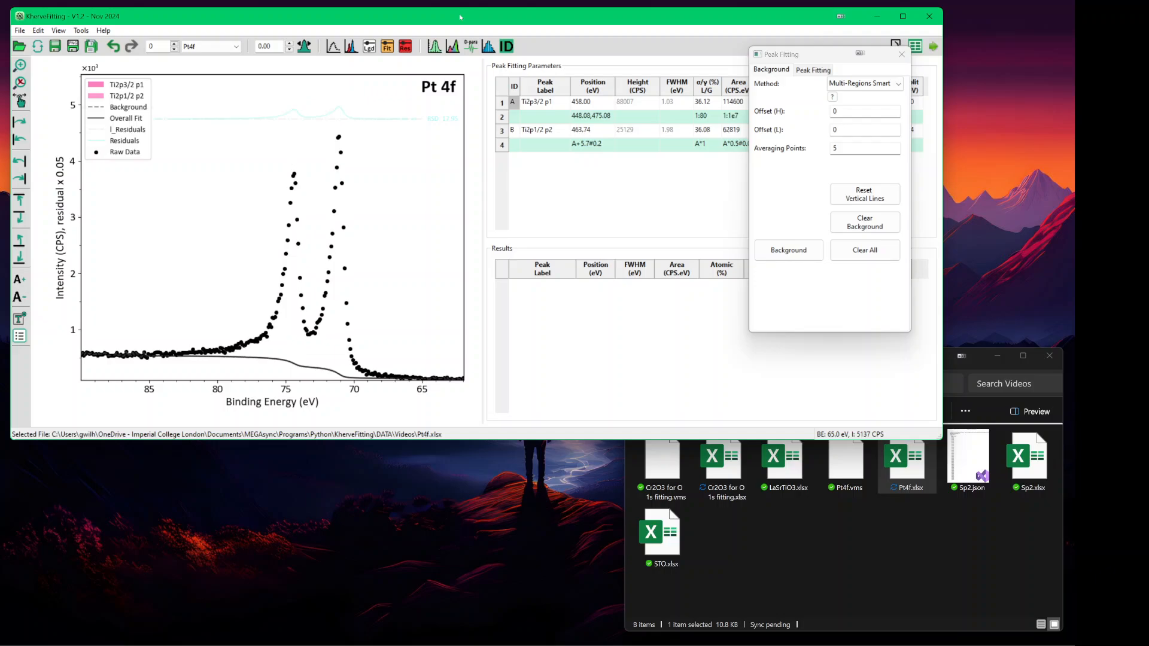
key(ctrl+Up)
key(ctrl+Up)
key(ctrl+Up)
key(ctrl+Up)
key(ctrl+Up)
key(ctrl+Up)
key(ctrl+Up)
key(ctrl+Up)
key(ctrl+Up)
key(ctrl+Up)
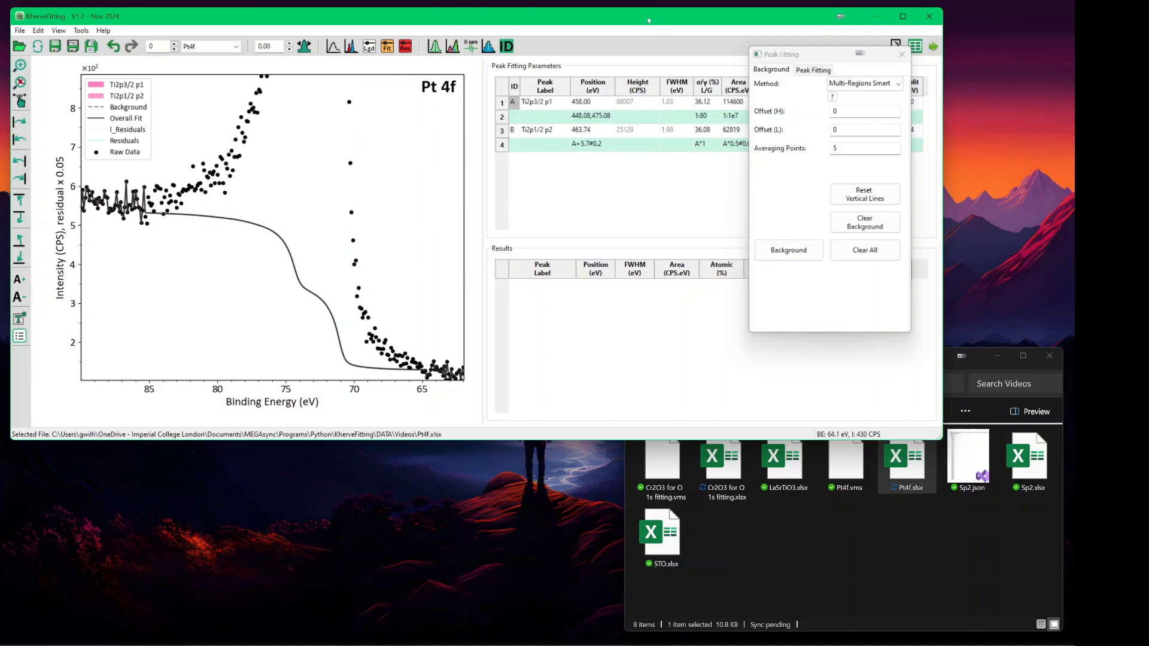
key(ctrl+Down)
key(ctrl+Down)
key(ctrl+Down)
key(ctrl+Down)
key(ctrl+Down)
key(ctrl+Down)
key(ctrl+Down)
key(ctrl+Down)
key(ctrl+Down)
key(ctrl+Down)
key(ctrl+Down)
key(ctrl+Down)
key(ctrl+Down)
key(ctrl+Down)
key(ctrl+Down)
key(ctrl+Down)
key(ctrl+Down)
key(ctrl+Down)
key(ctrl+Down)
key(ctrl+Down)
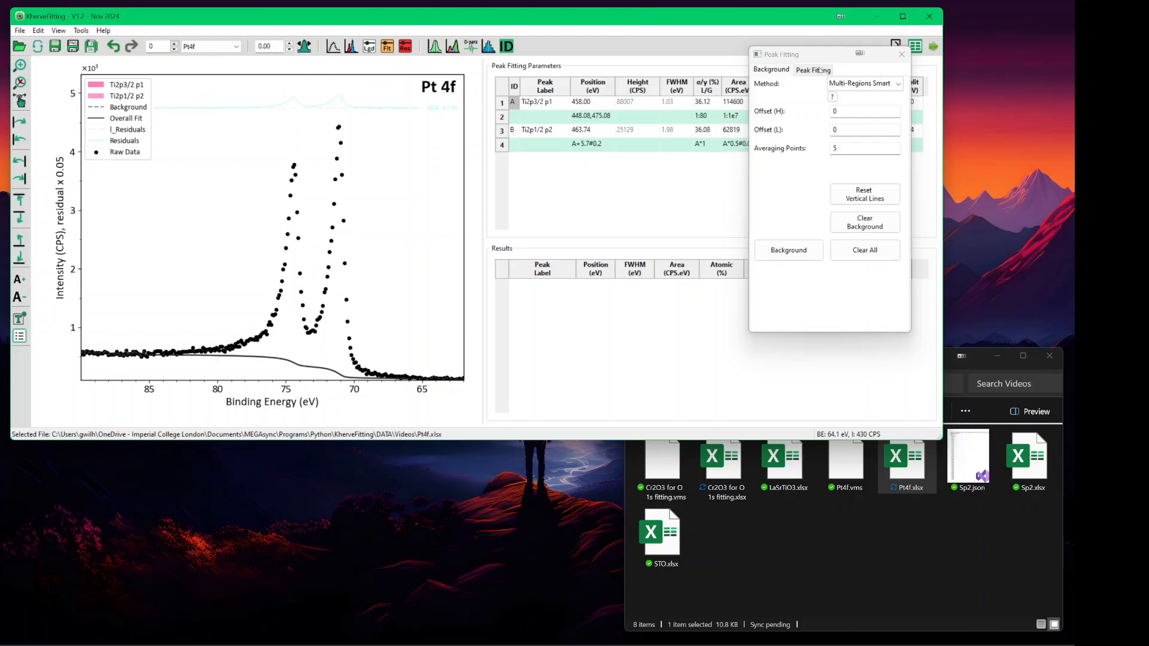
click(820, 70)
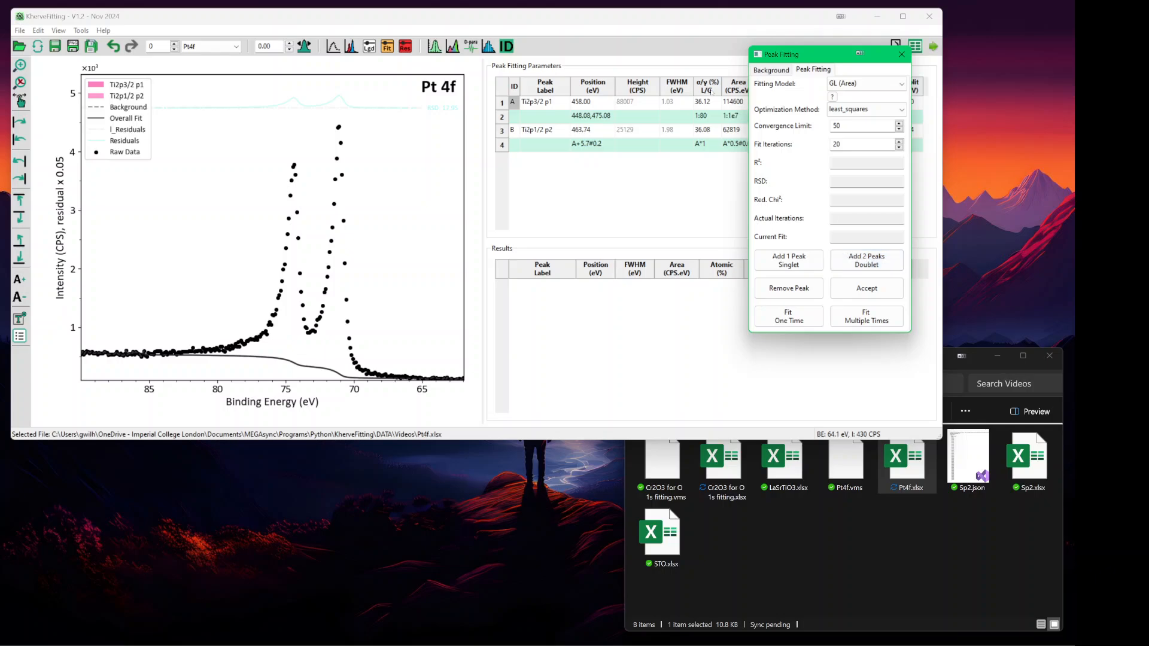
- Clear the leftover peaks and add an LA (Area, α/γ, γ) Pt 4f doublet
click(862, 84)
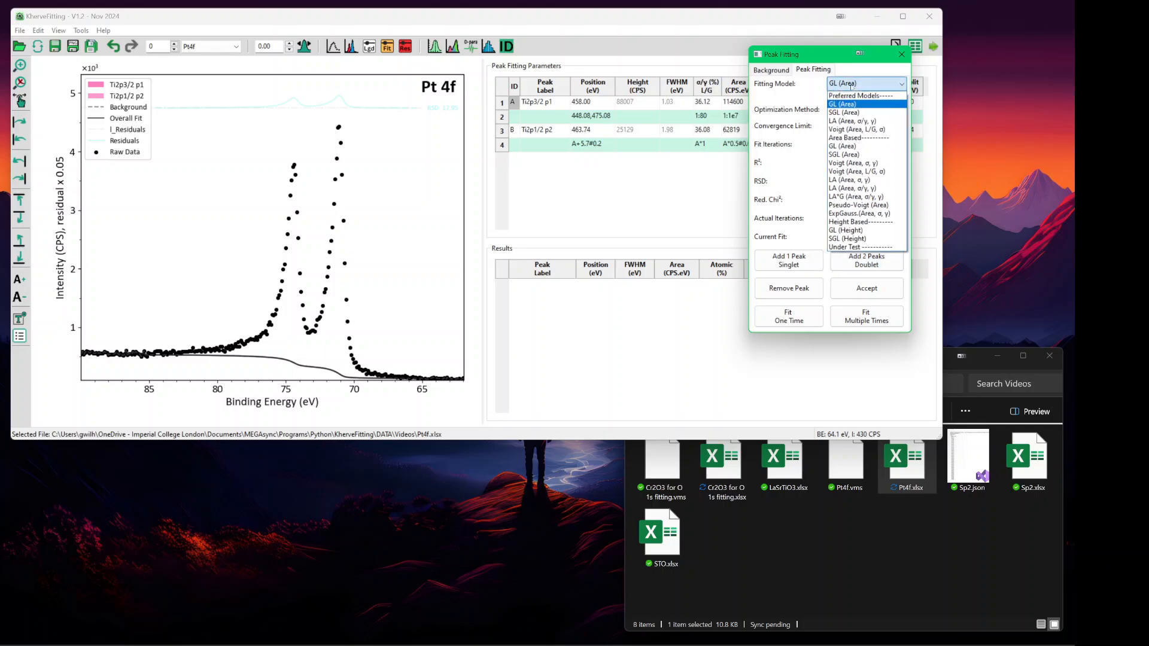
click(854, 121)
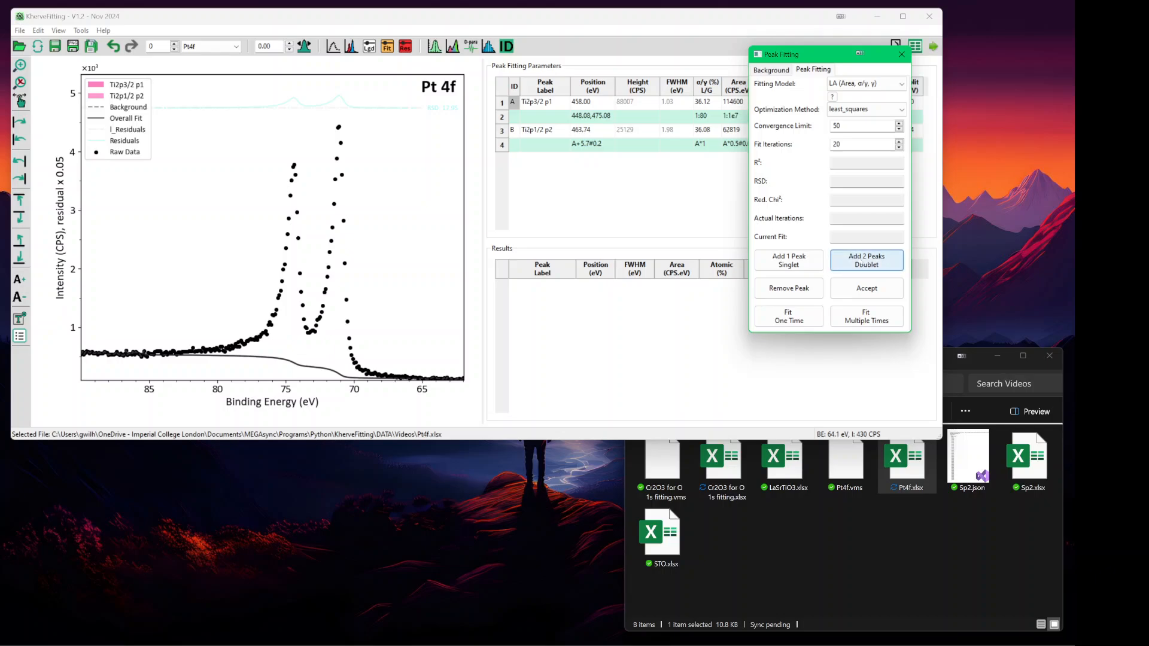
click(866, 260)
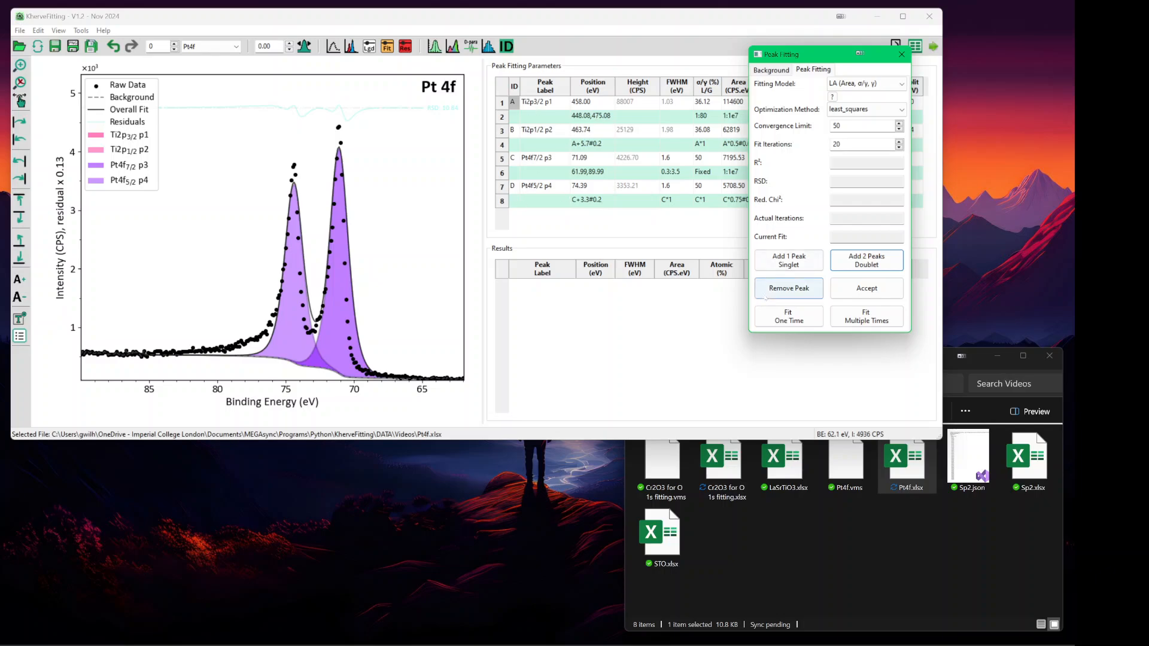
click(777, 289)
click(777, 290)
click(777, 289)
click(778, 289)
click(777, 290)
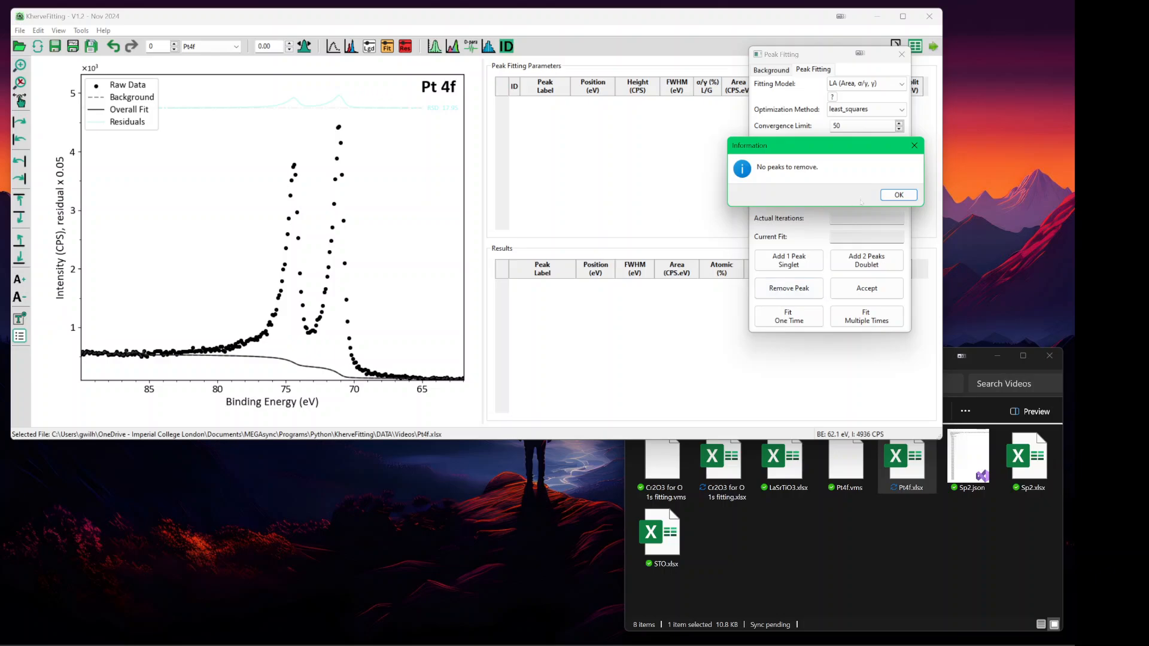
click(898, 195)
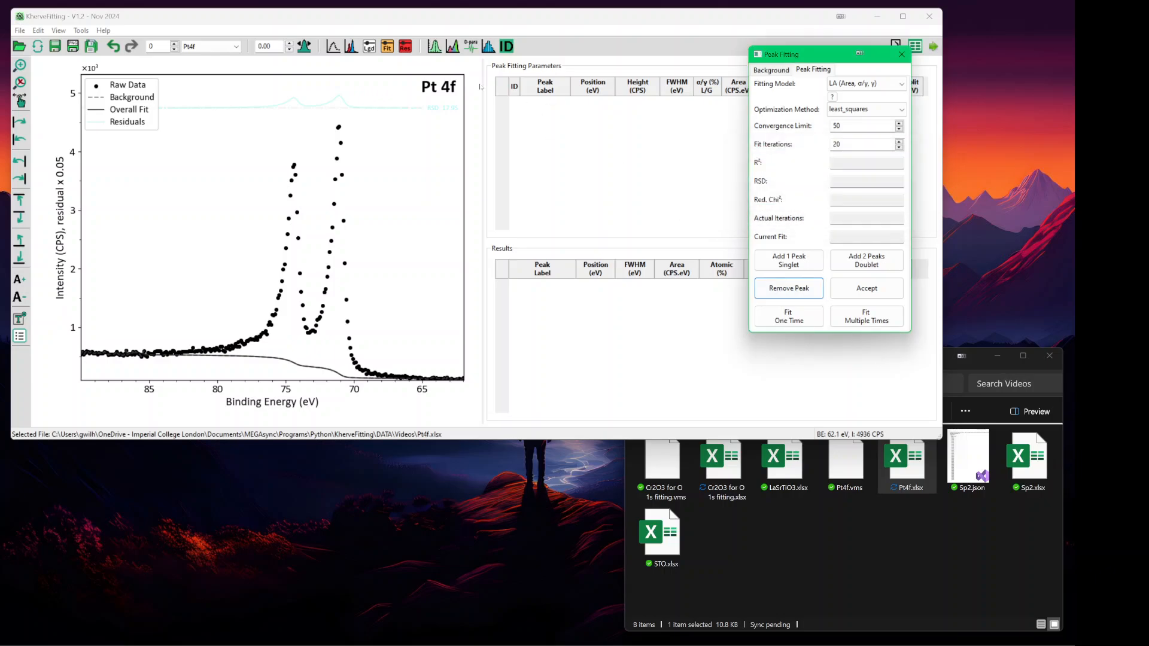
click(846, 257)
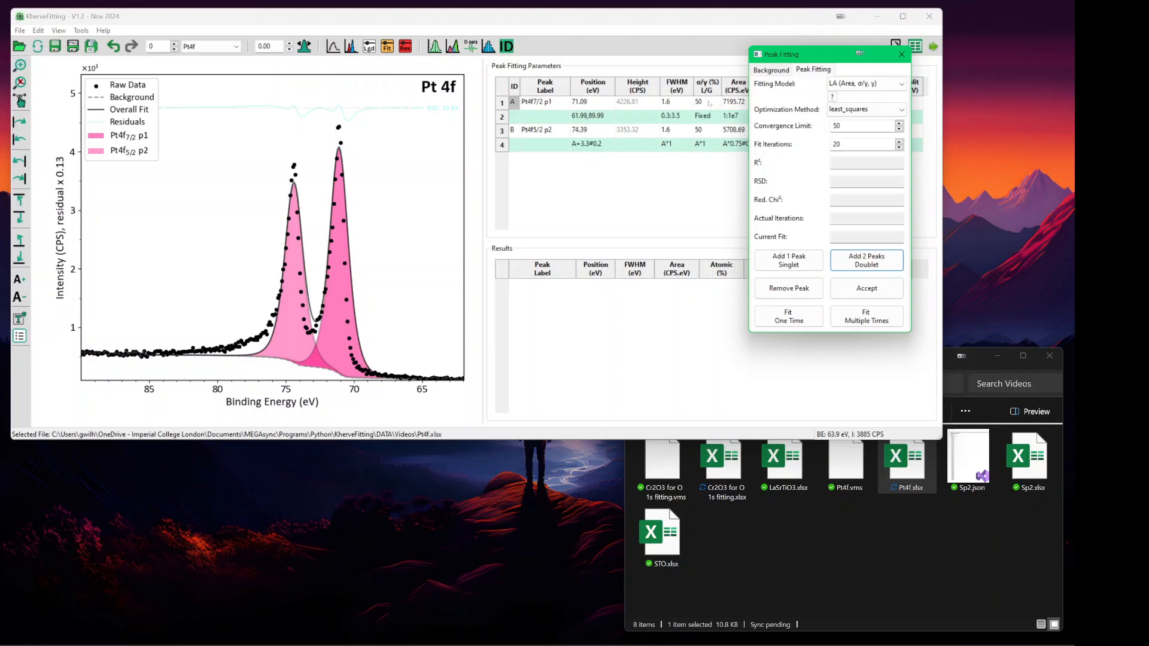
- Link the first Pt peak's L/G constraint to peak #2
drag(769, 62, 918, 161)
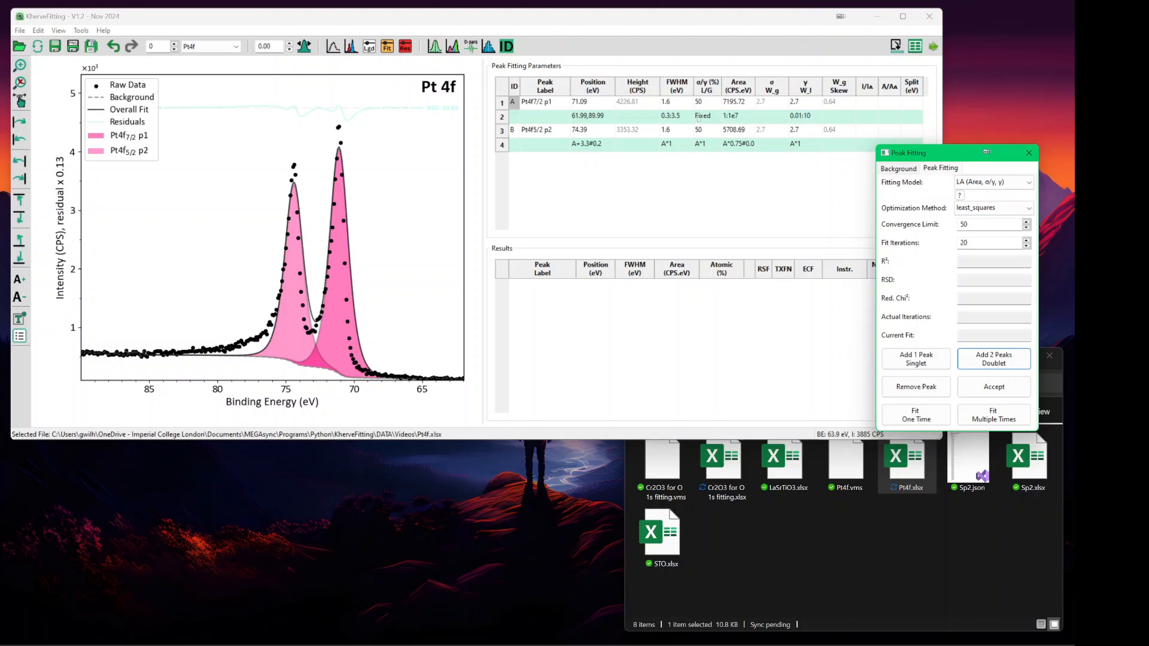
click(698, 117)
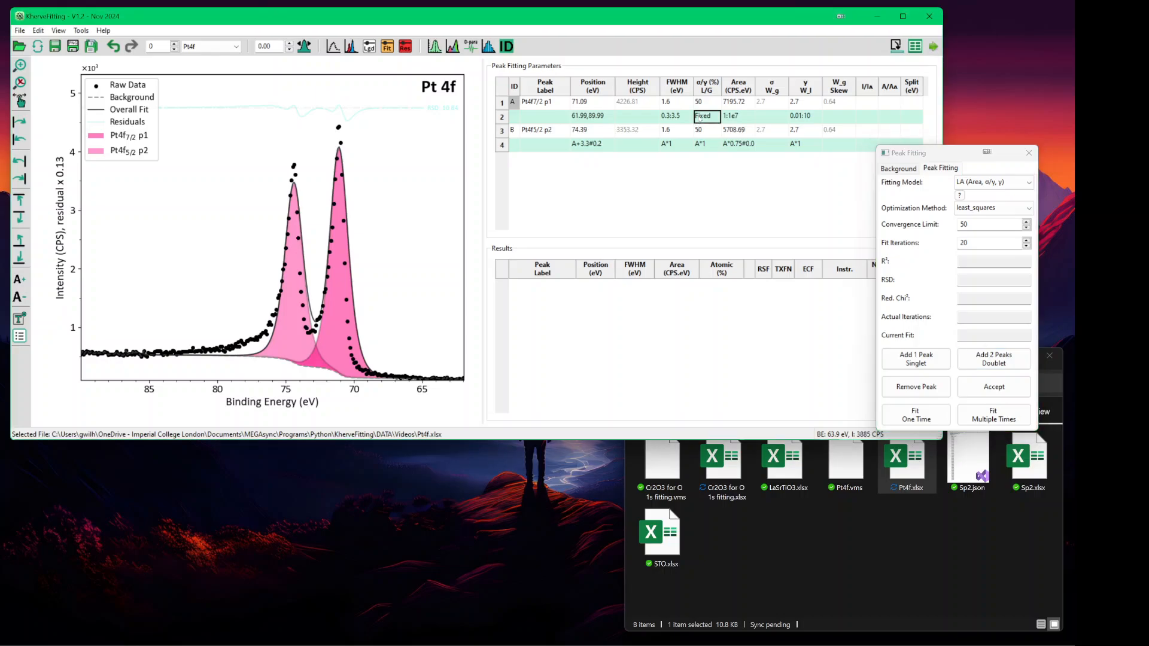
text(#25)
key(Return)
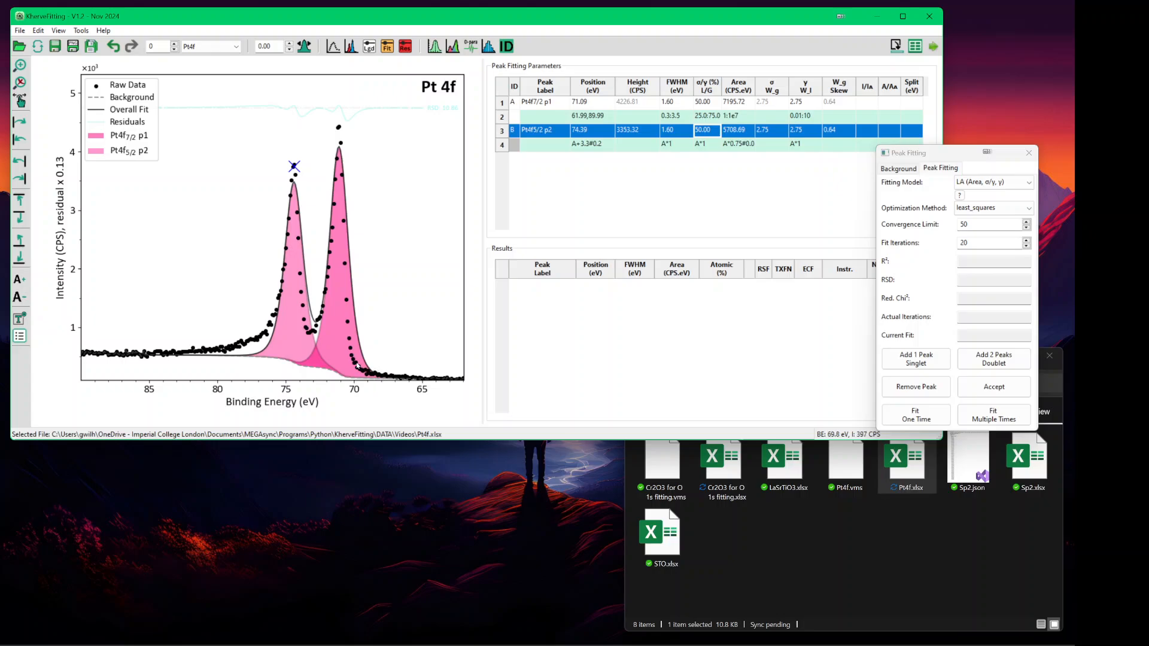
- Refit the Pt 4f doublet repeatedly and magnify the intensity axis toward the baseline
click(993, 416)
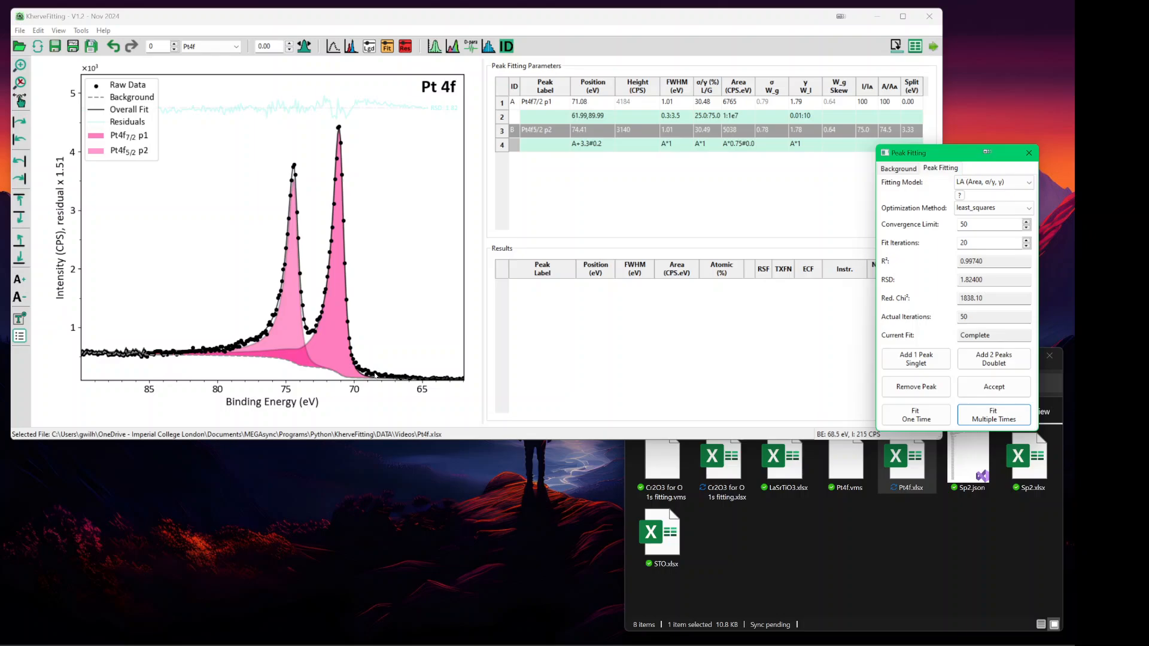
click(486, 24)
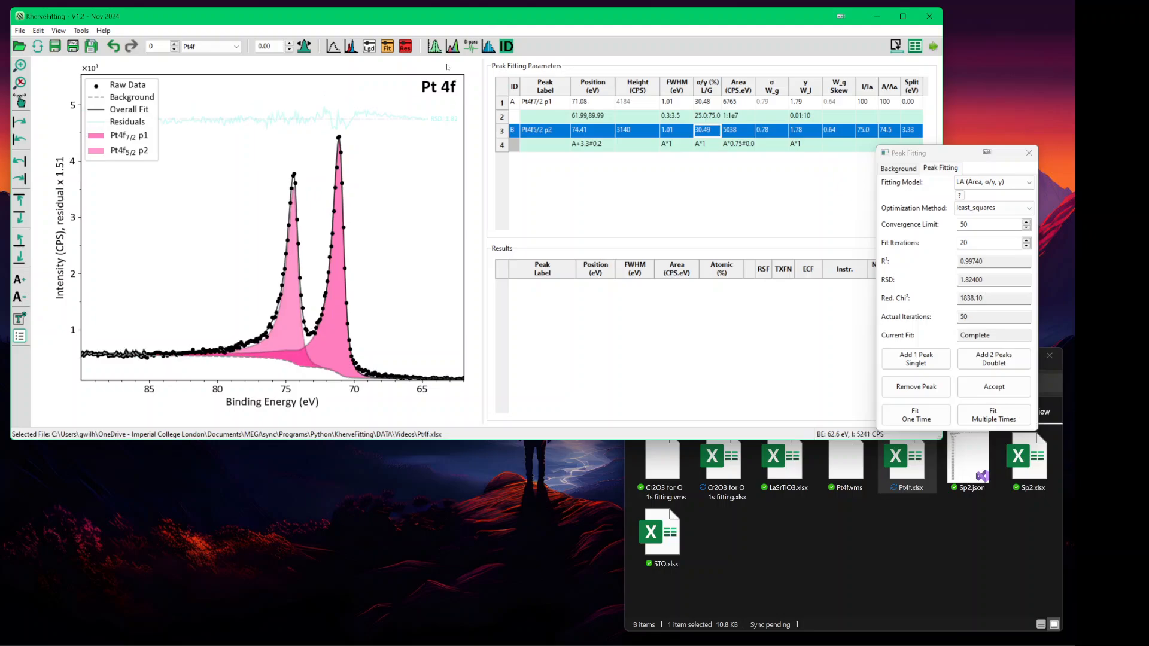
key(ctrl+Up)
key(ctrl+Up)
key(ctrl+Up)
key(ctrl+Up)
key(ctrl+Up)
key(ctrl+Up)
key(ctrl+Up)
key(ctrl+Up)
key(ctrl+Up)
key(ctrl+Up)
key(ctrl+Up)
key(ctrl+Up)
key(ctrl+Up)
key(ctrl+Up)
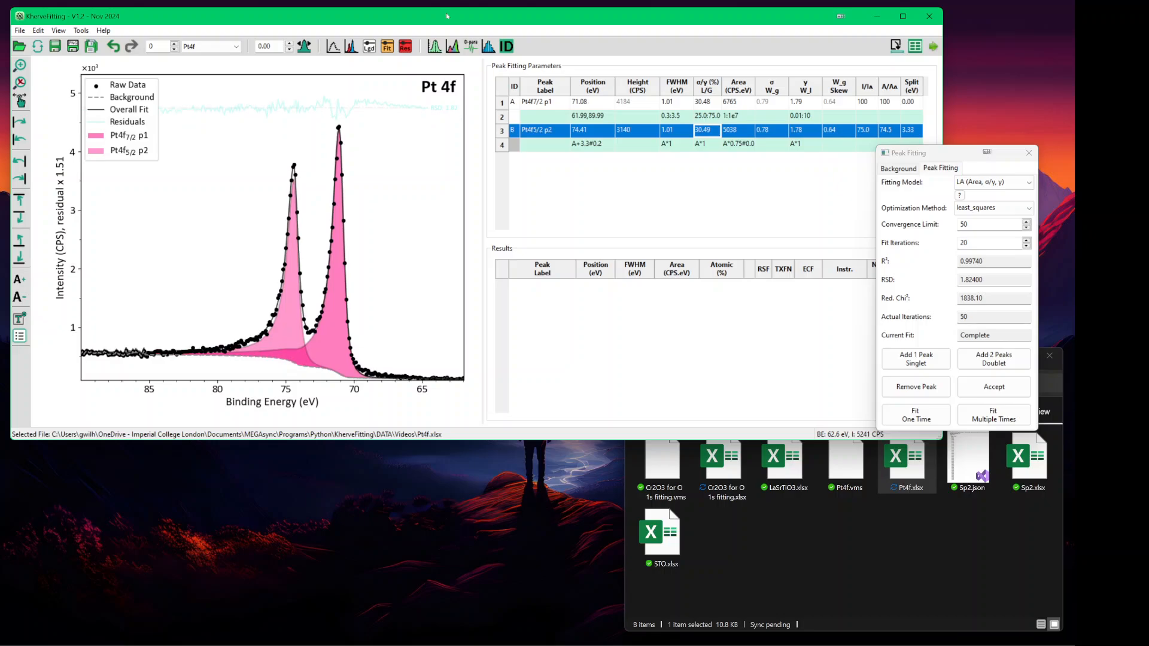
key(ctrl+Up)
key(ctrl+Up)
key(ctrl+Up)
key(ctrl+Up)
key(ctrl+Up)
key(ctrl+Up)
key(ctrl+Up)
key(ctrl+Up)
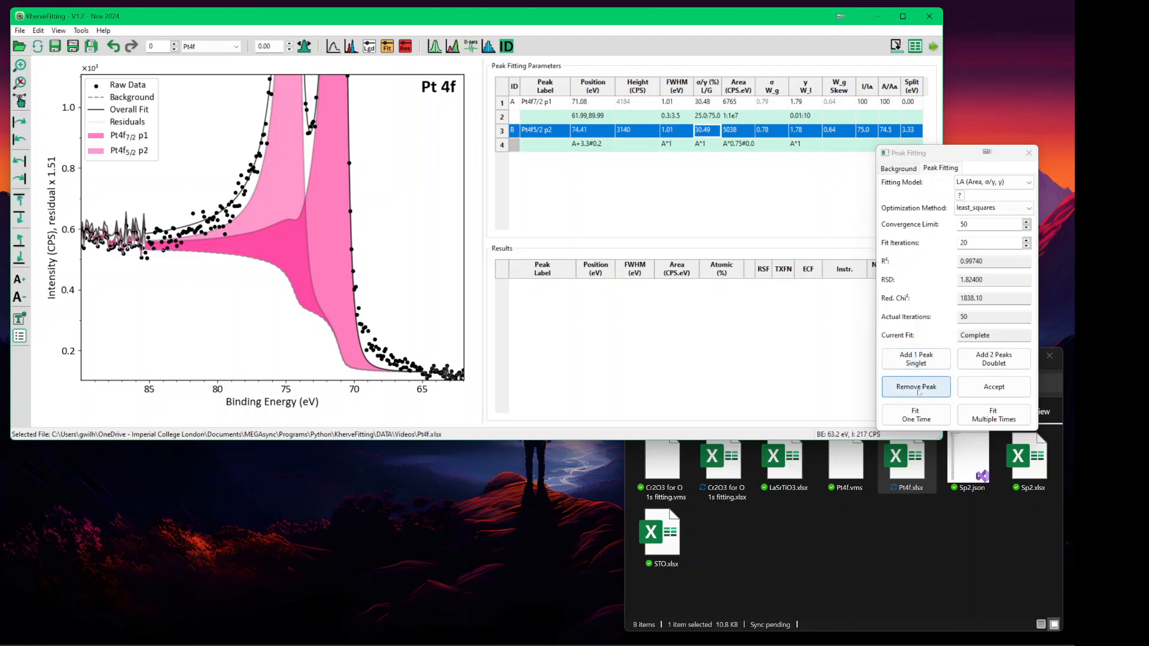
- Clear and recalculate the background over a new range, then refit the doublet
click(898, 168)
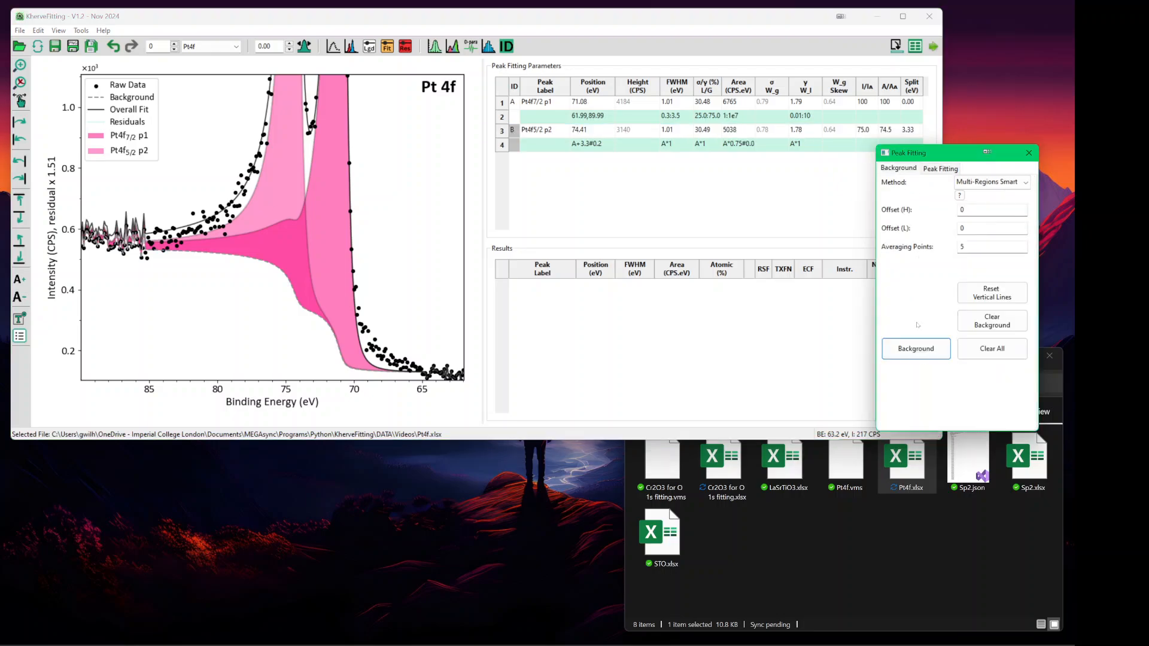
click(996, 326)
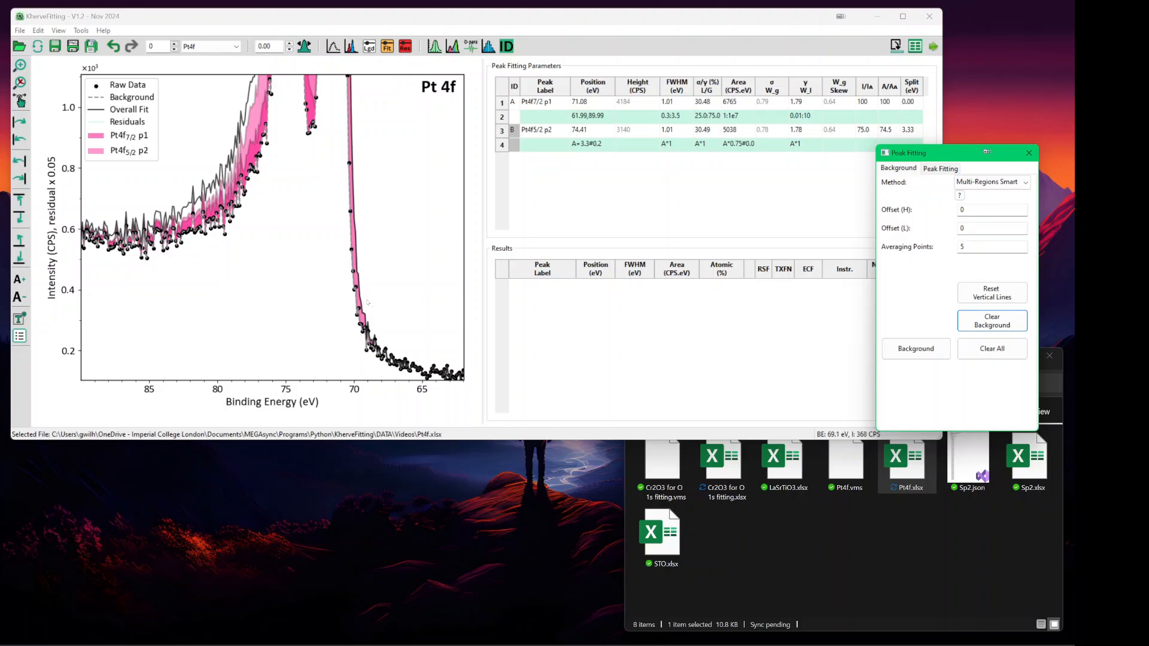
click(366, 301)
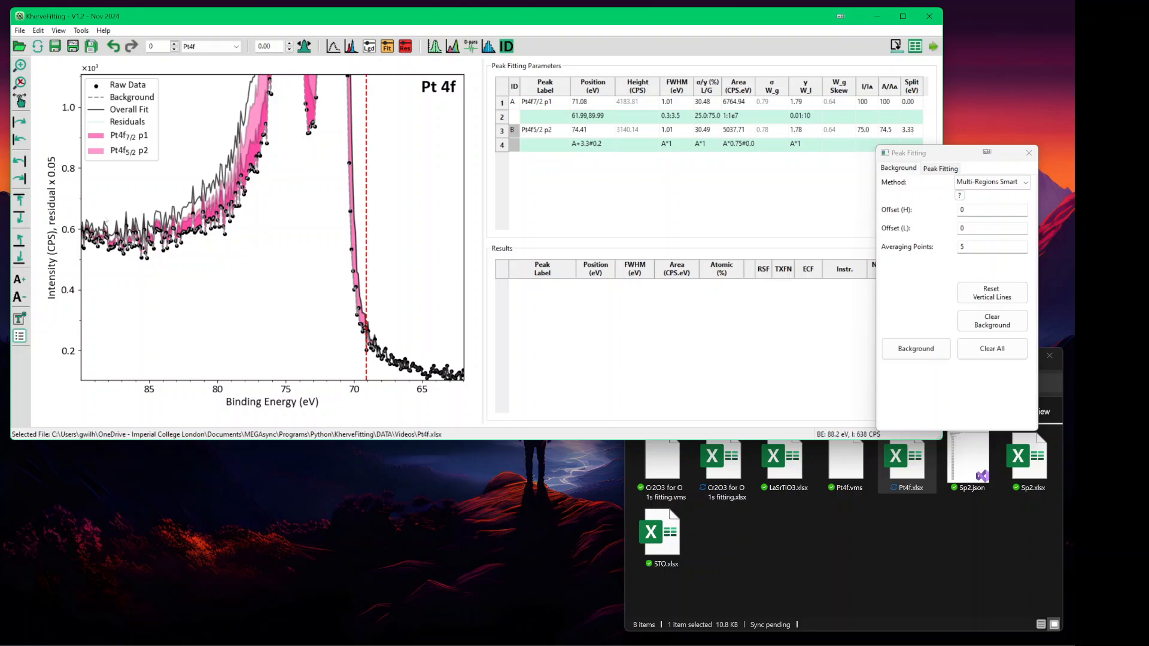
click(94, 218)
click(929, 348)
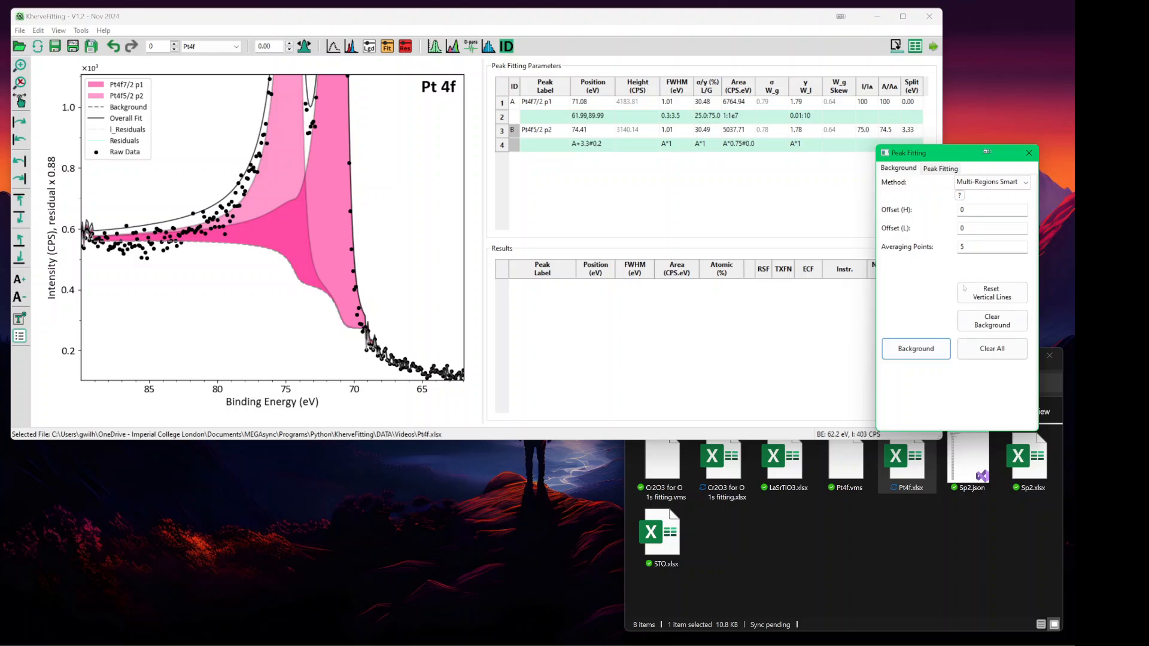
click(948, 170)
click(1005, 415)
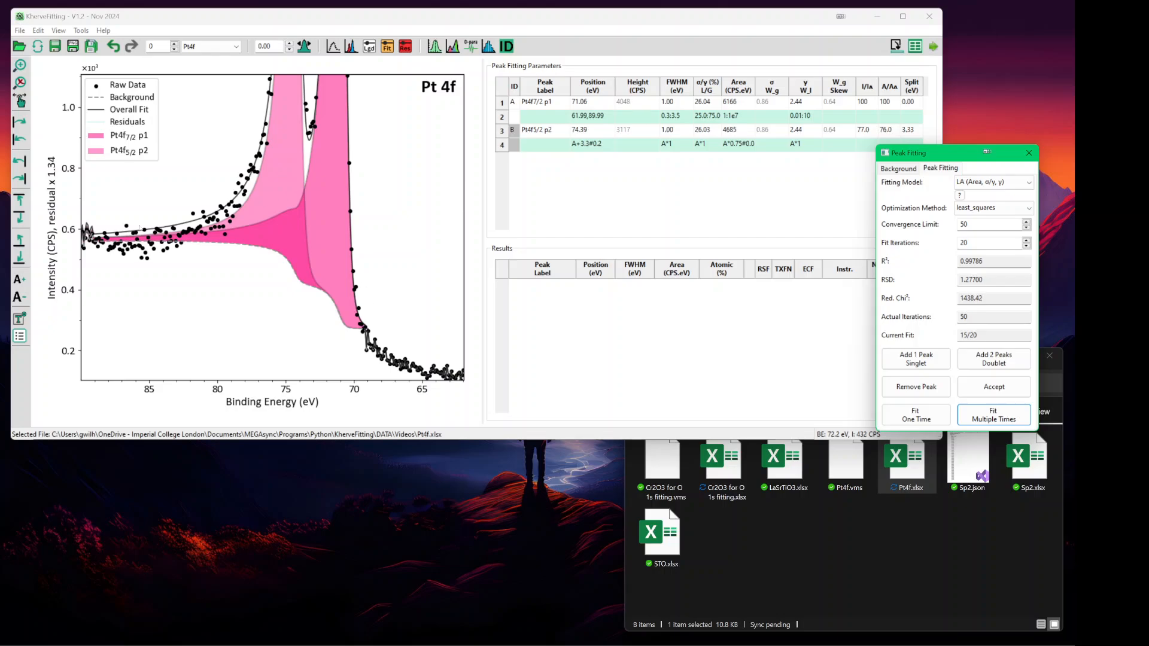
click(452, 22)
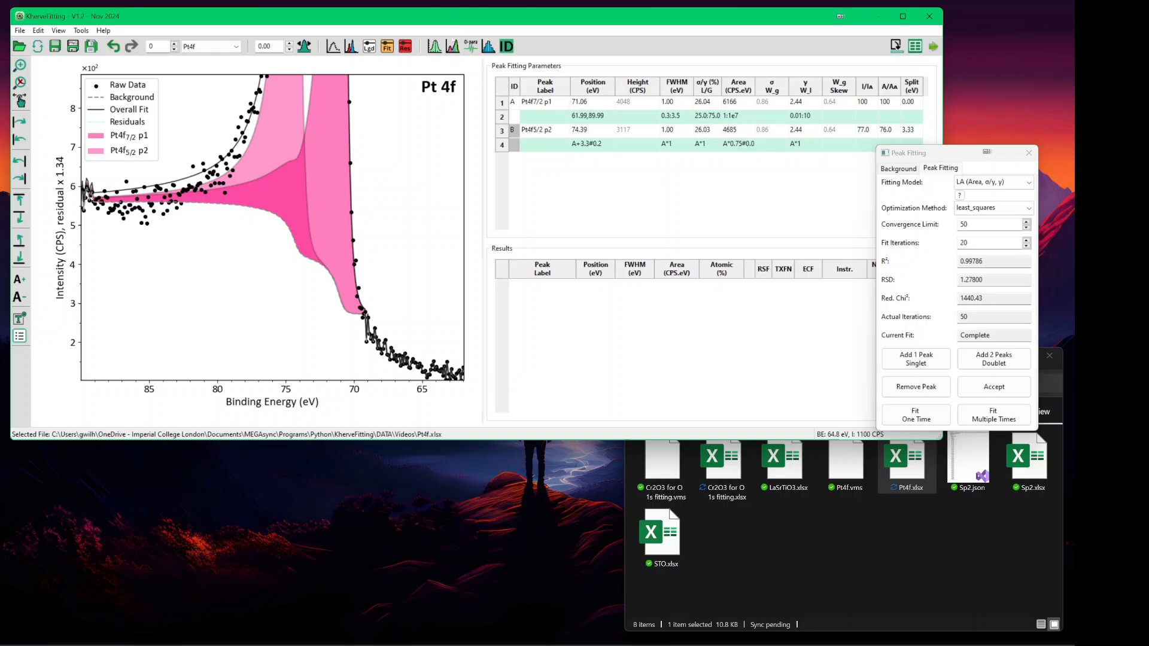
- Redo the background near 68–88 eV, refit the doublet, and restore the full intensity scale
click(891, 168)
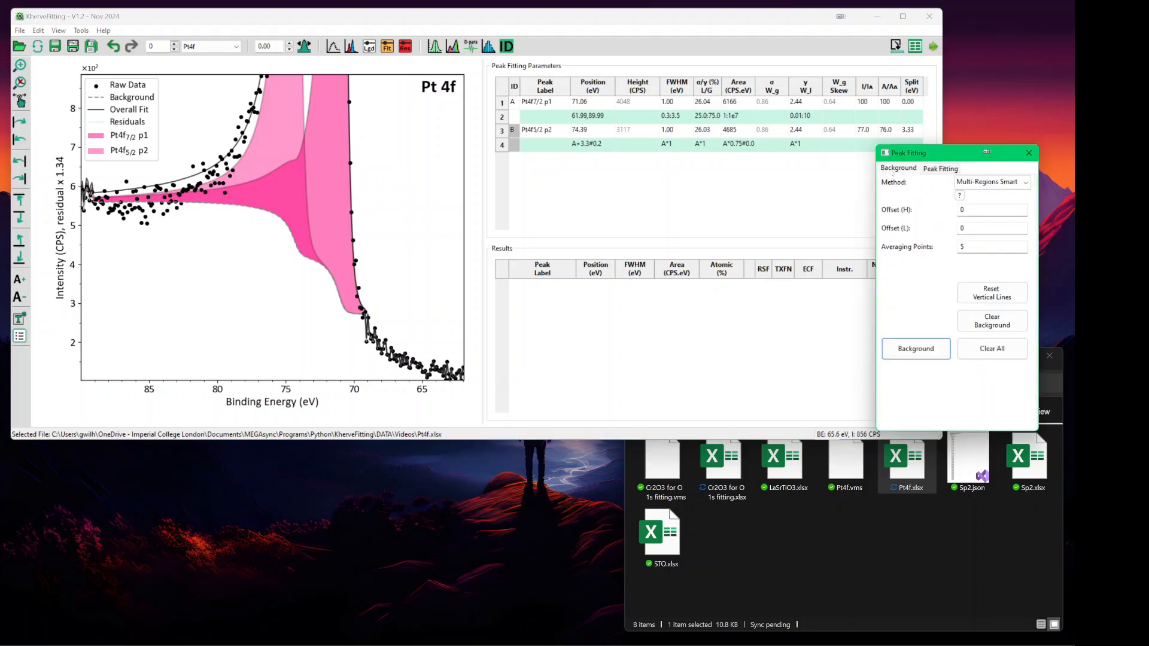
click(970, 313)
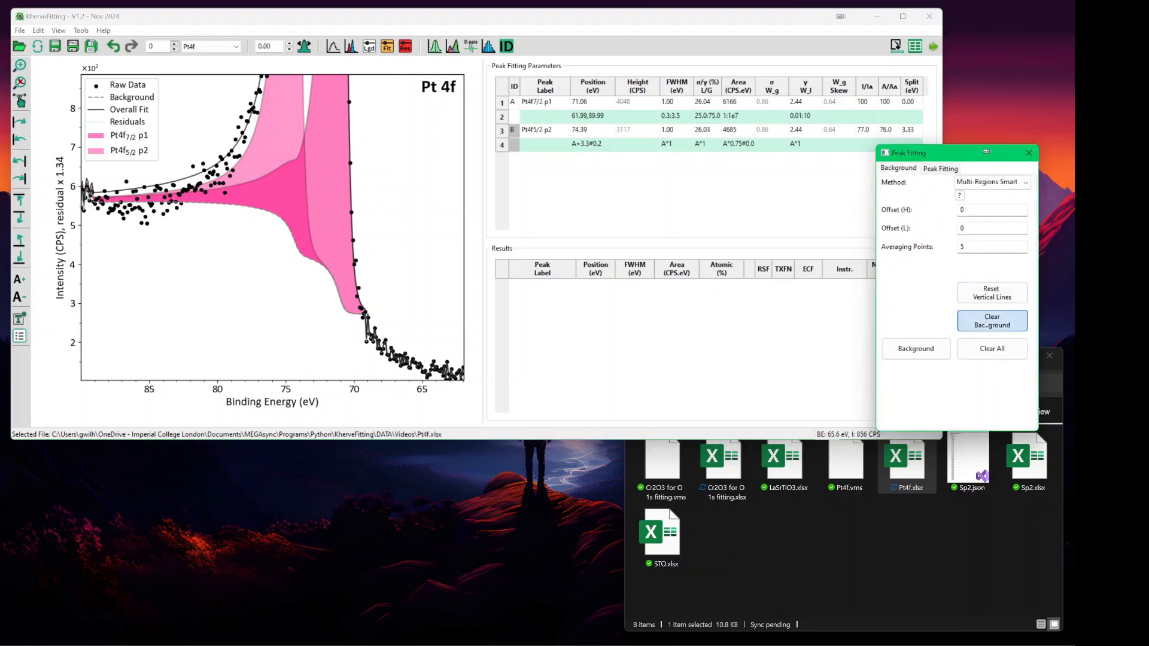
click(384, 326)
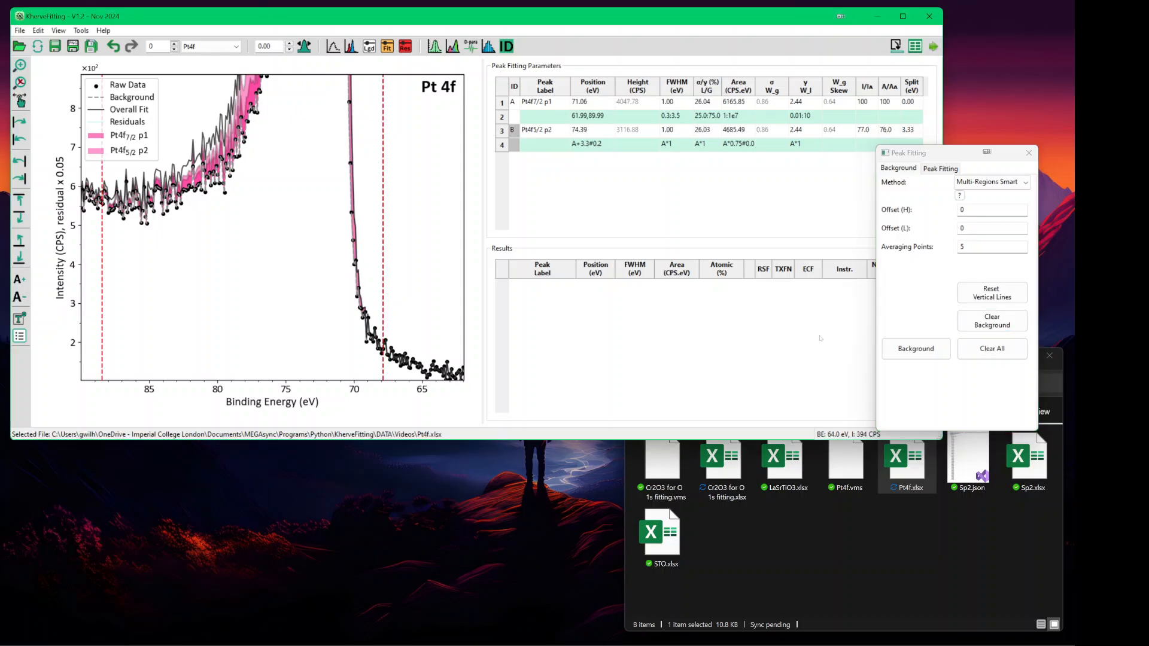
click(916, 348)
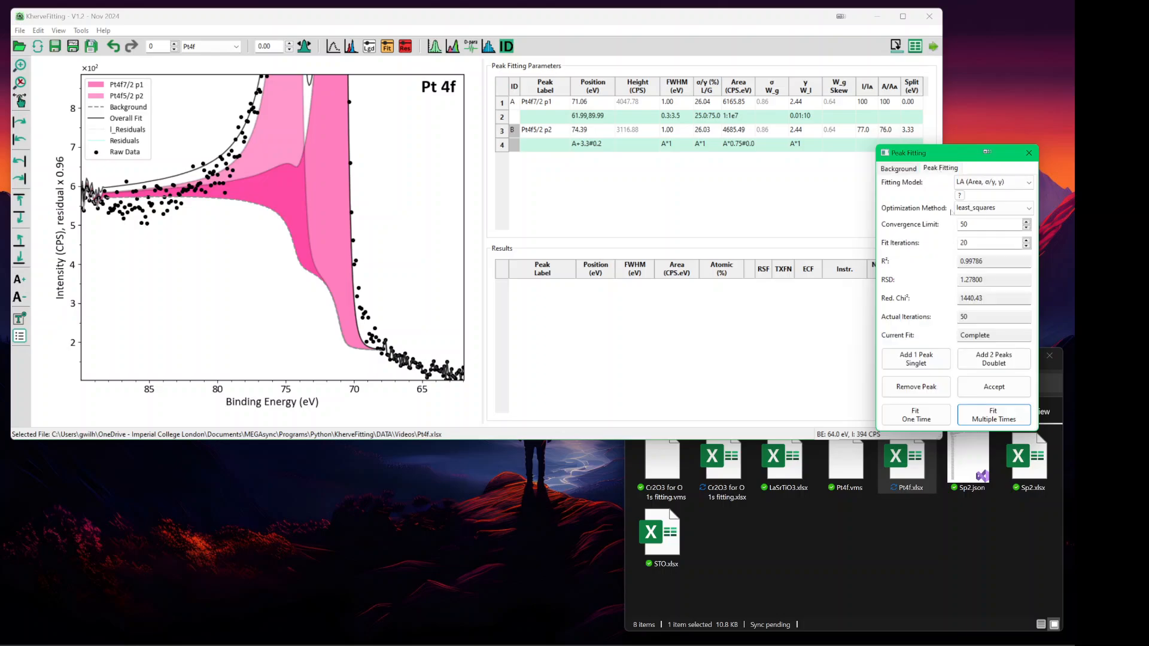
click(990, 416)
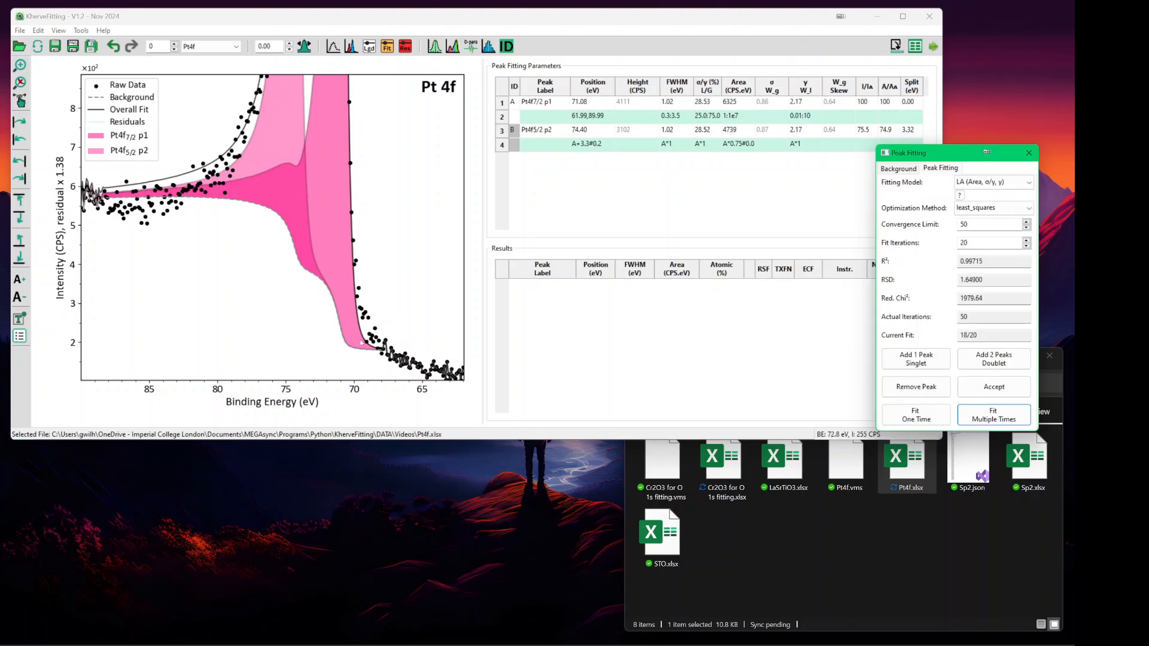
click(508, 20)
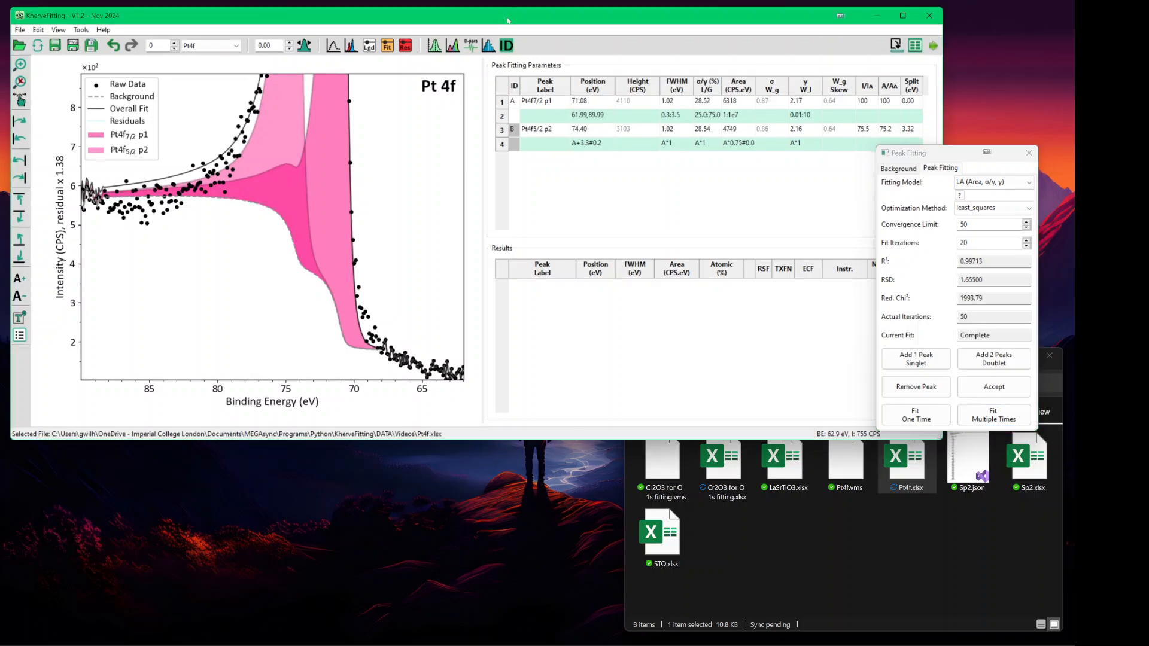
key(ctrl+Down)
key(ctrl+Down)
key(ctrl+Down)
key(ctrl+Down)
key(ctrl+Down)
key(ctrl+Down)
key(ctrl+Down)
key(ctrl+Down)
key(ctrl+Down)
key(ctrl+Down)
key(ctrl+Down)
key(ctrl+Down)
key(ctrl+Down)
key(ctrl+Down)
key(ctrl+Down)
key(ctrl+Down)
key(ctrl+Down)
key(ctrl+Down)
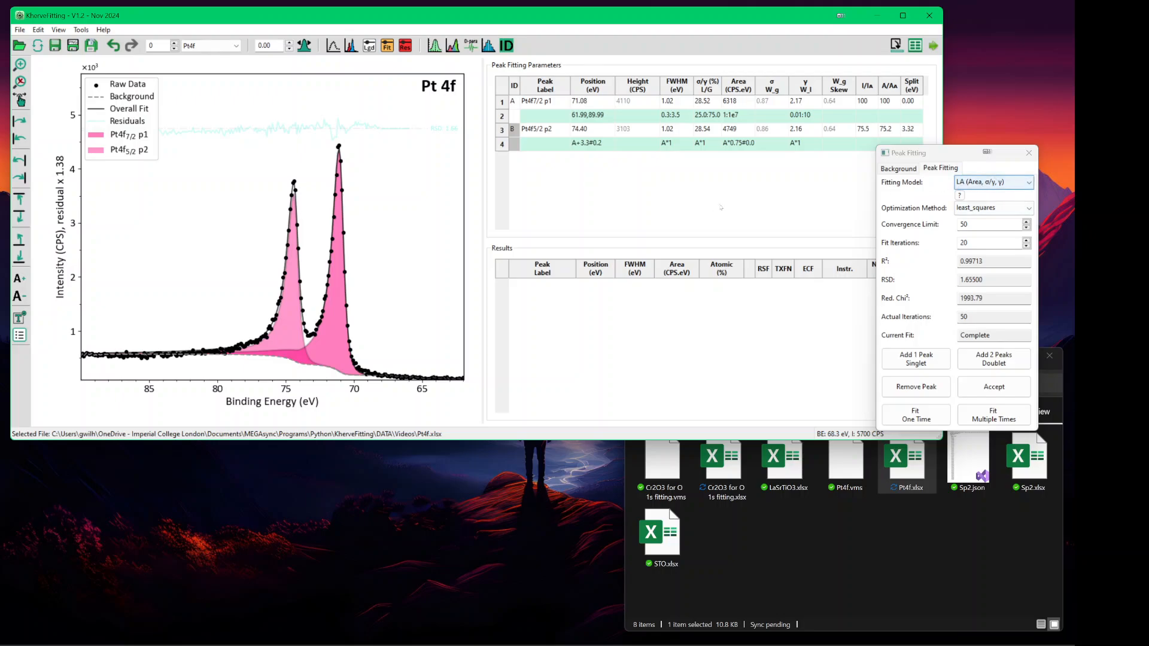
click(964, 185)
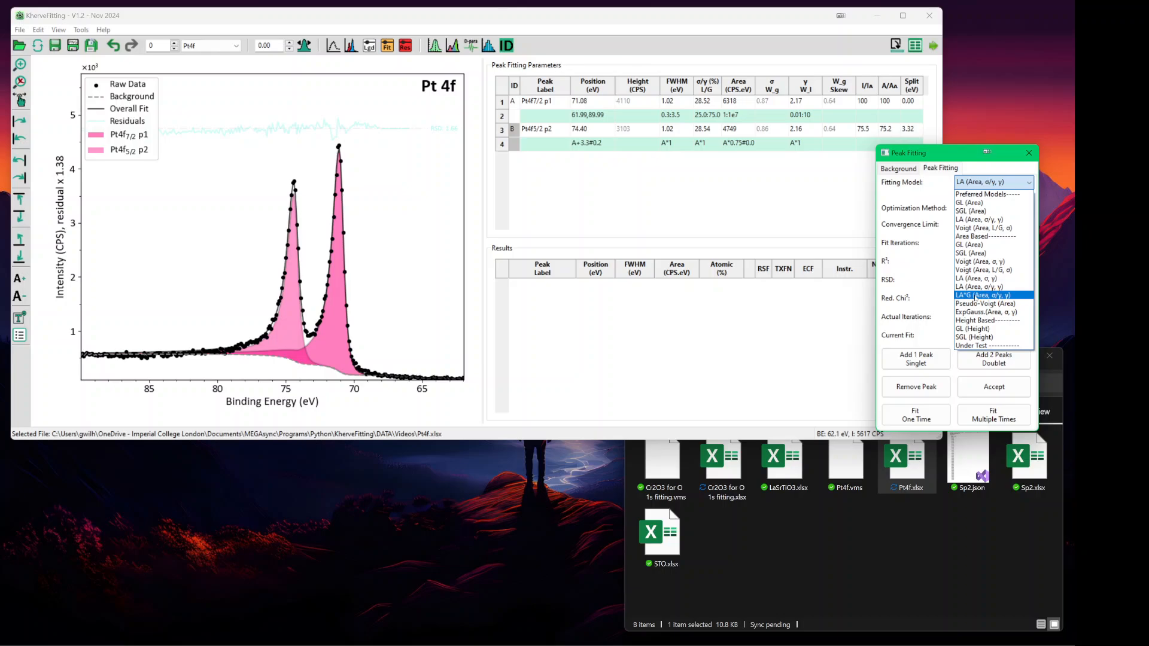
click(722, 218)
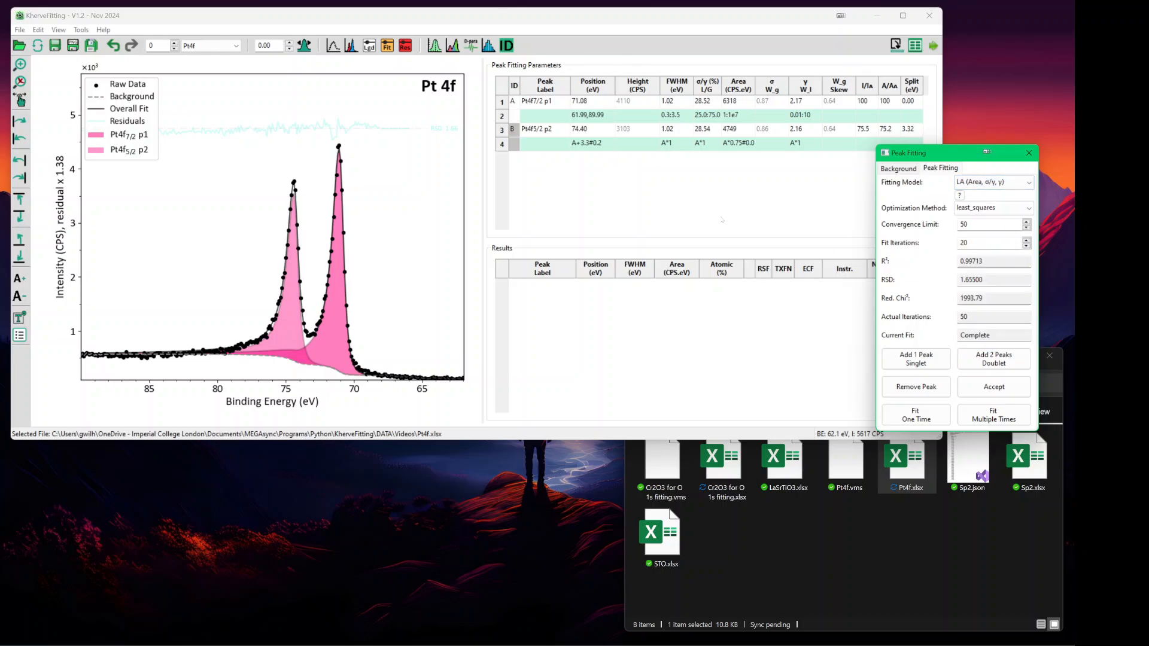
- Load STO.xlsx onto the plot and step to the Sr 3d spectrum
click(828, 550)
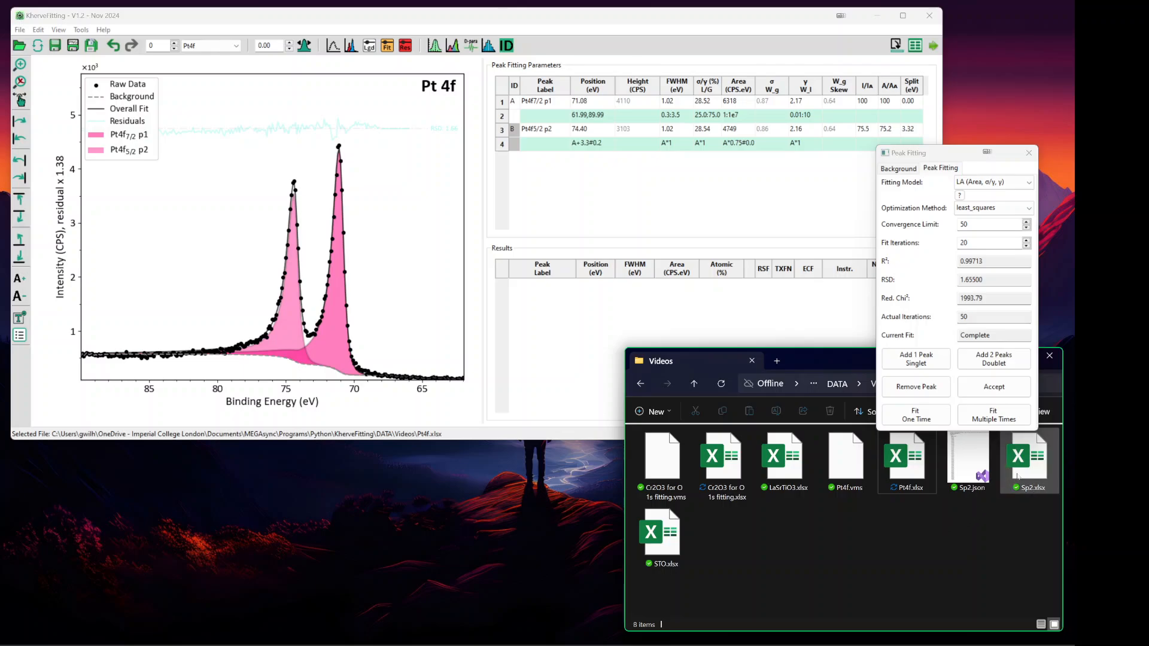
drag(659, 536, 303, 297)
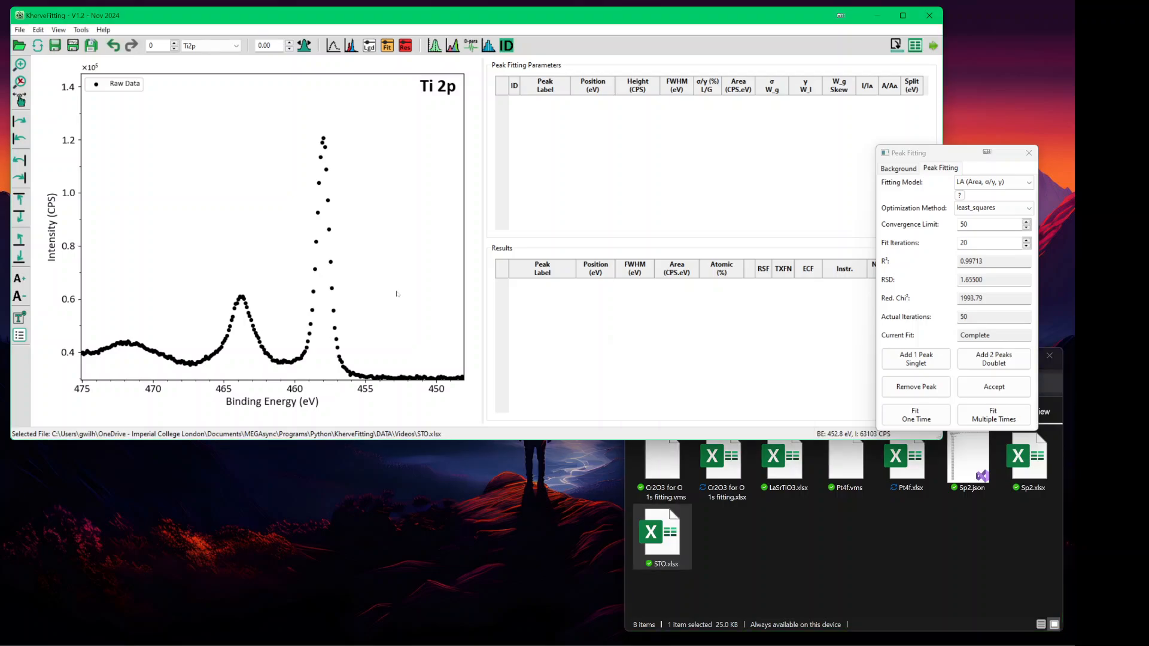
click(312, 220)
key(Down)
key(Down)
key(Down)
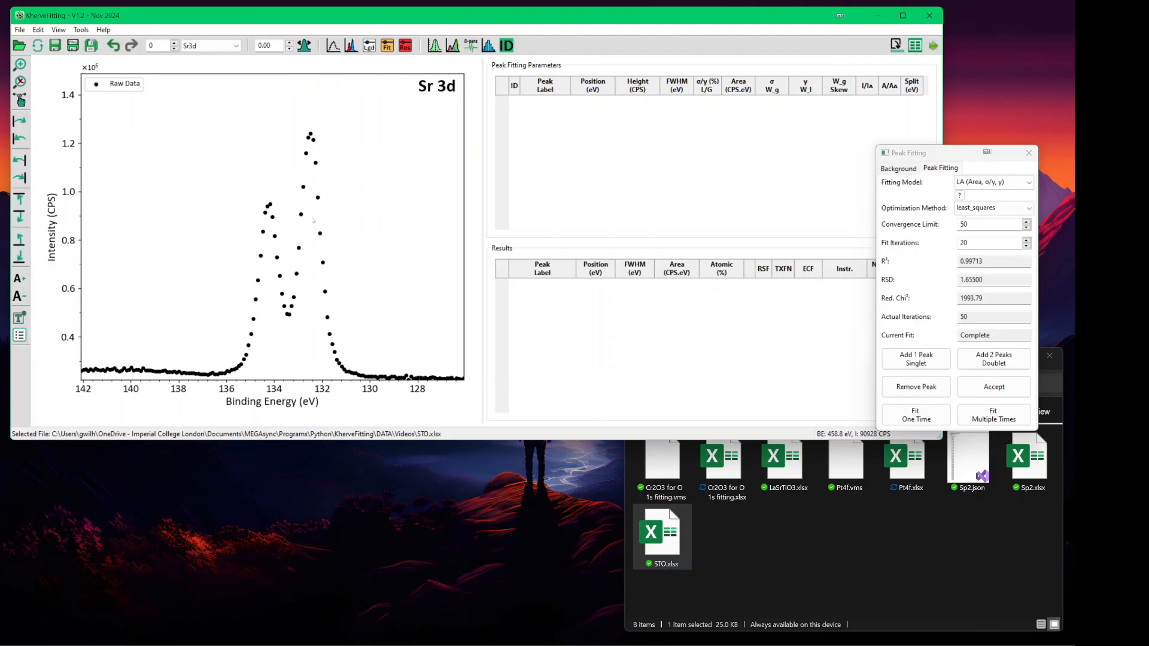
- Add a Multi-Regions Smart background between about 128 and 135.4 eV
click(903, 168)
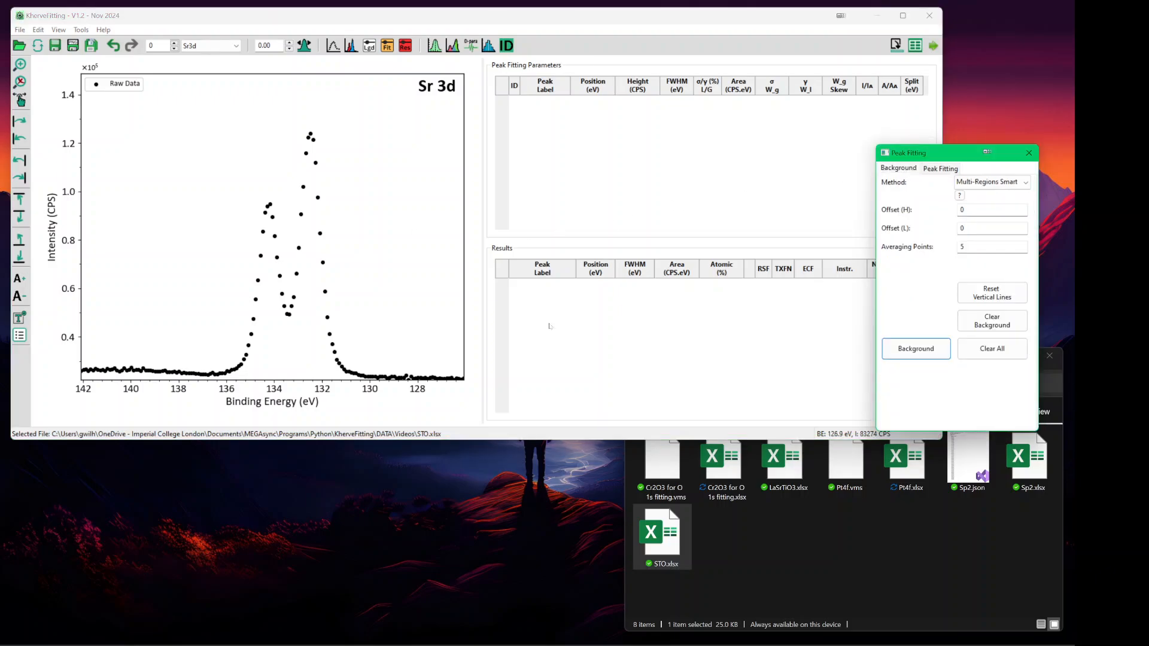
click(430, 321)
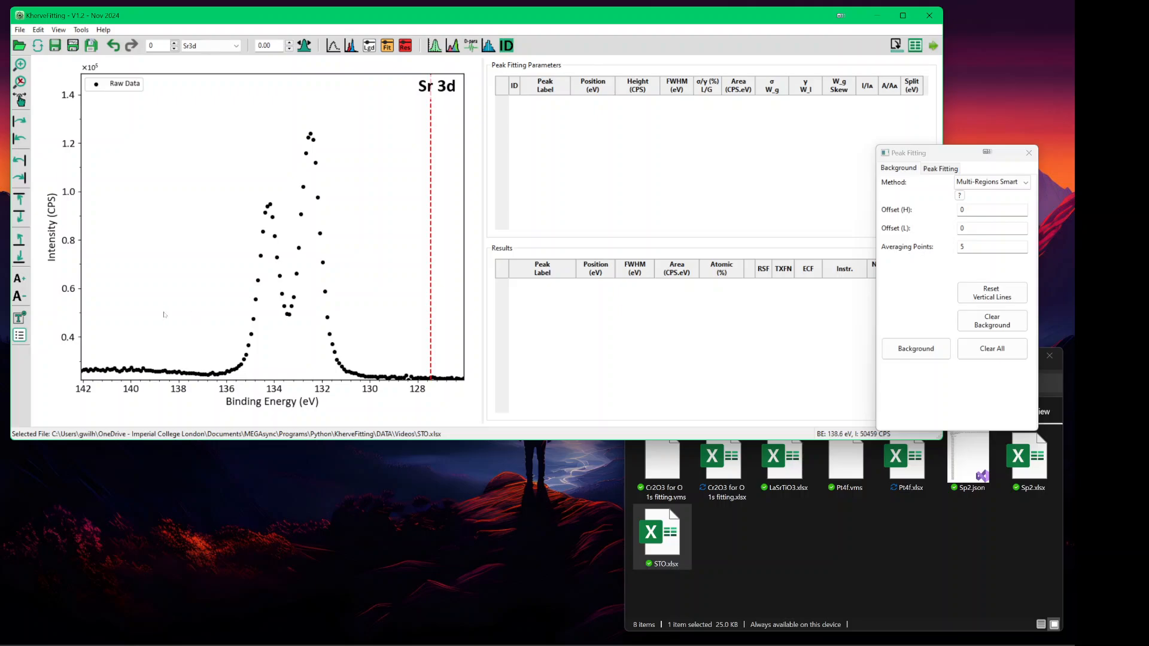
click(210, 317)
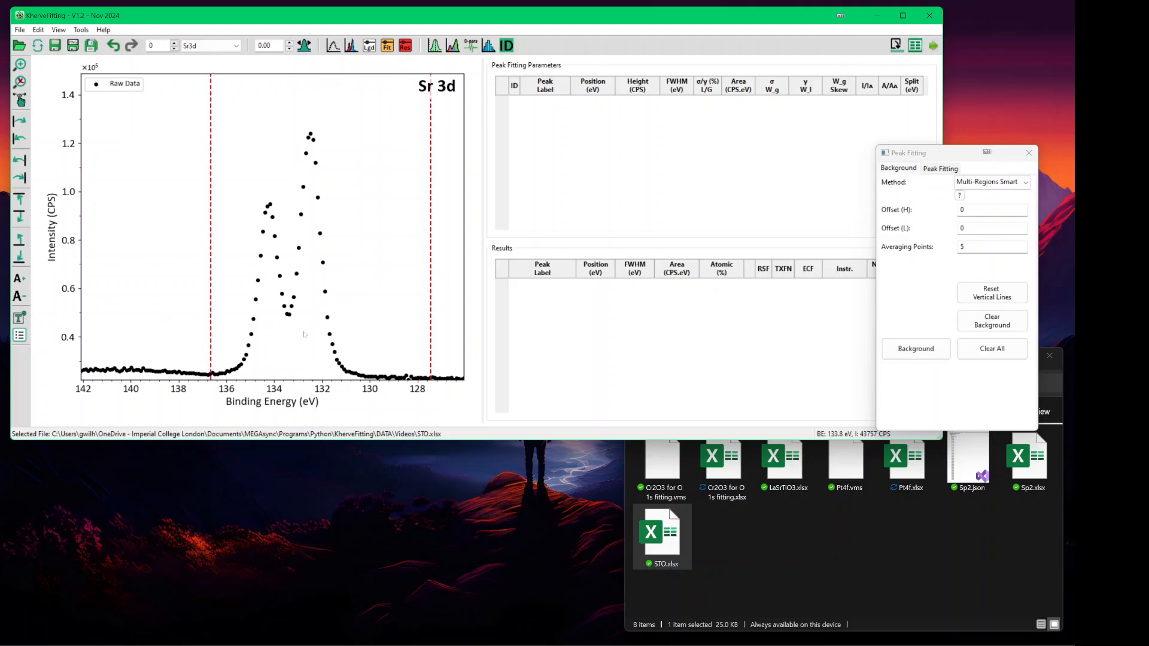
click(930, 357)
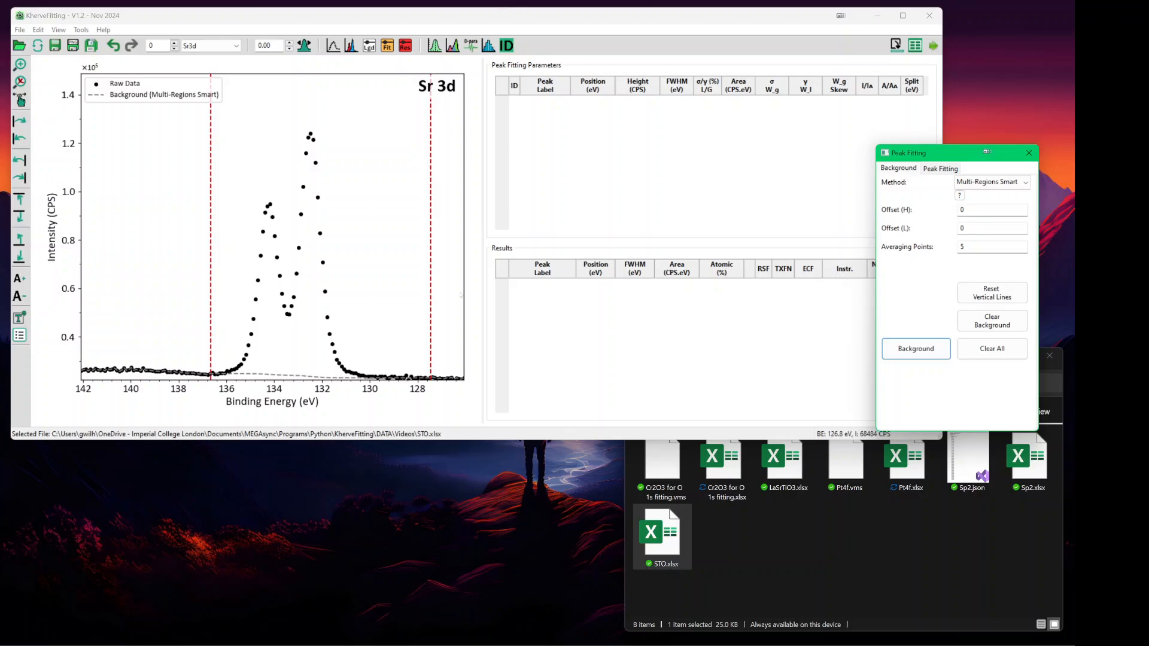
click(947, 171)
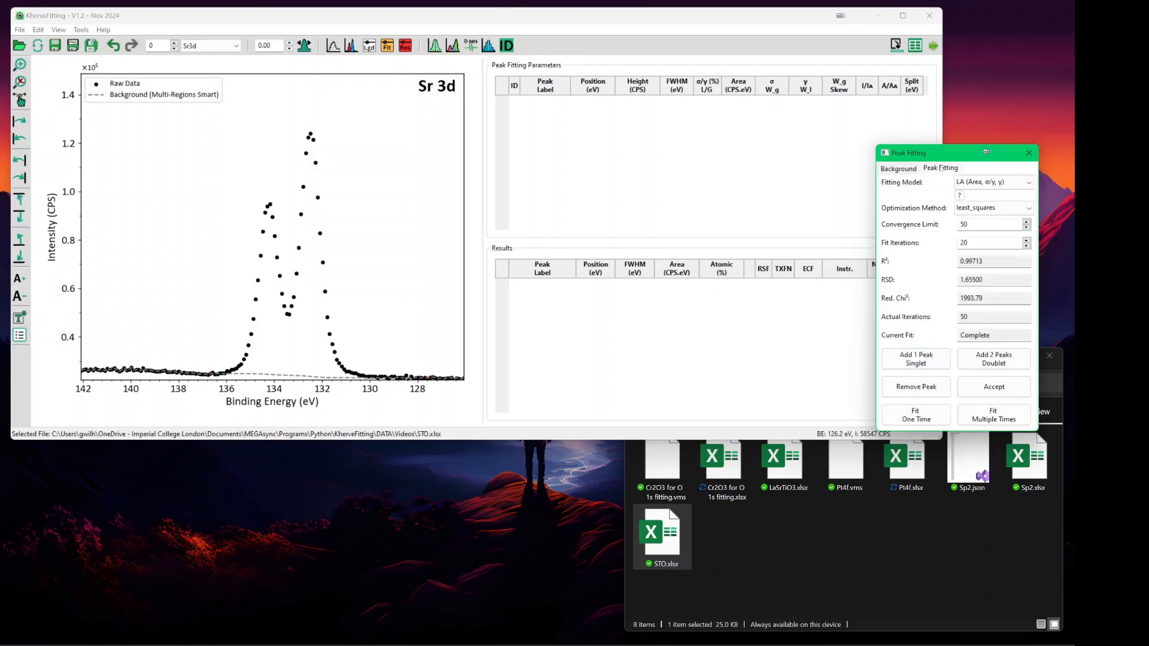
- Add a Voigt (Area, L/G, σ) Sr 3d doublet and refine it with repeated fits
click(1010, 184)
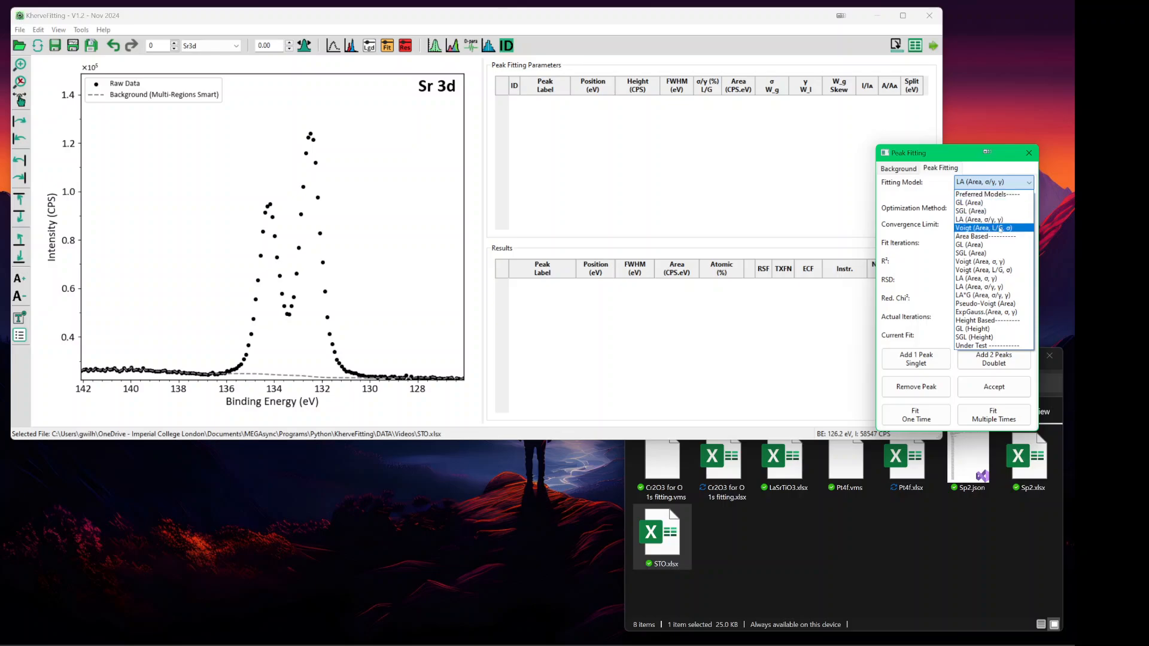
click(999, 228)
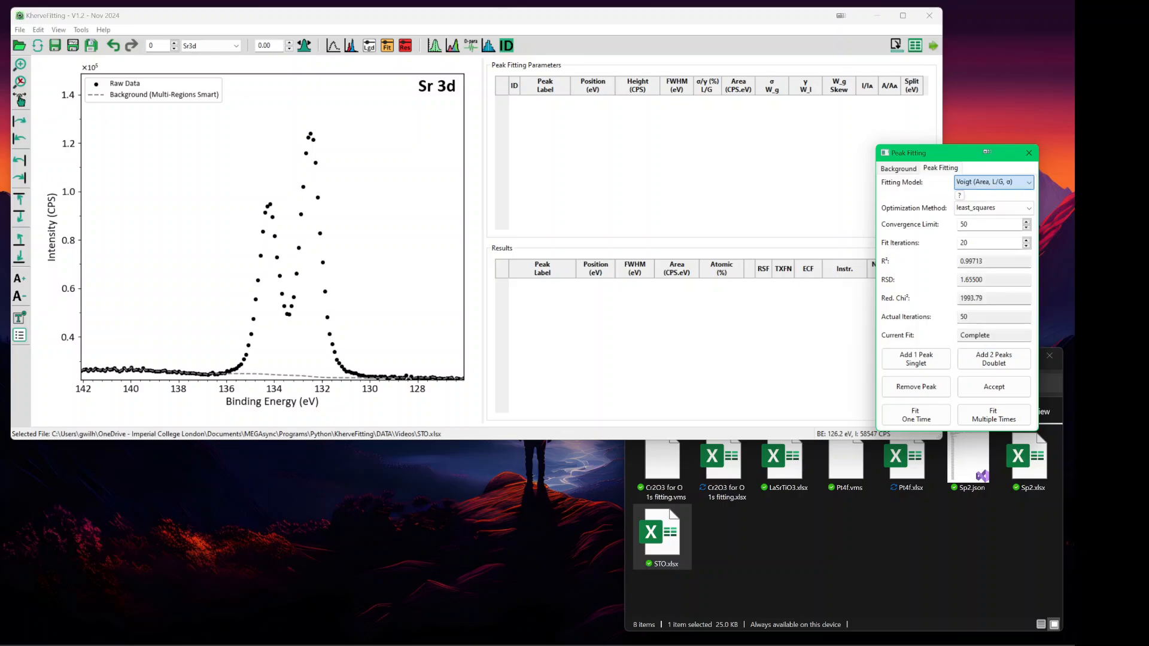
click(986, 359)
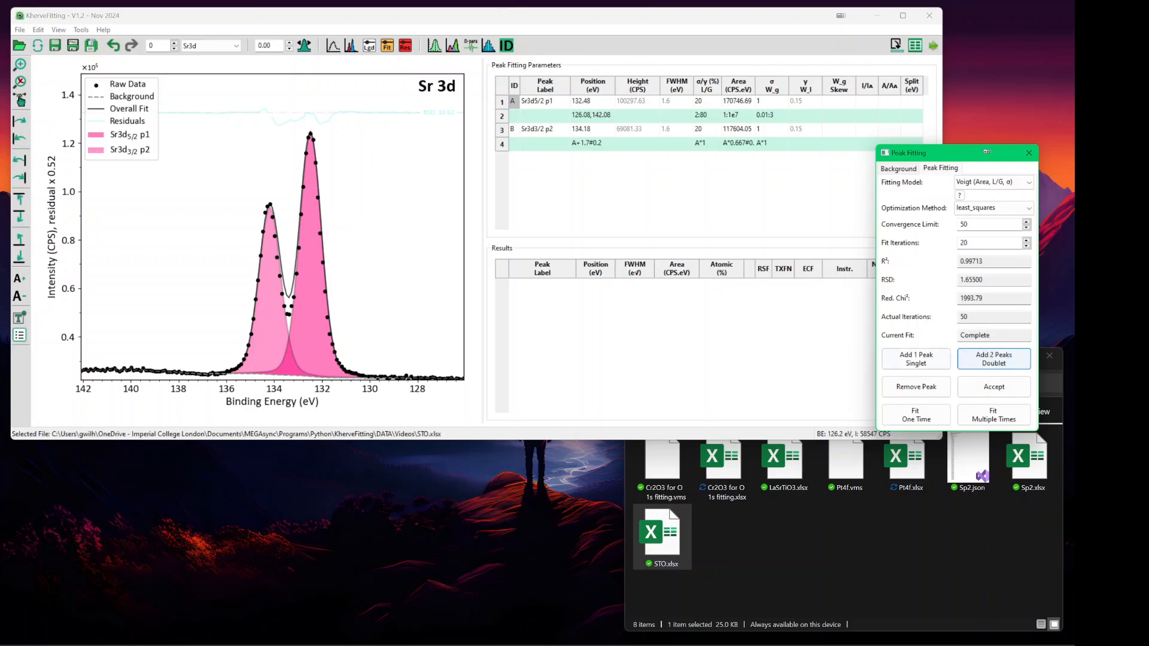
click(993, 415)
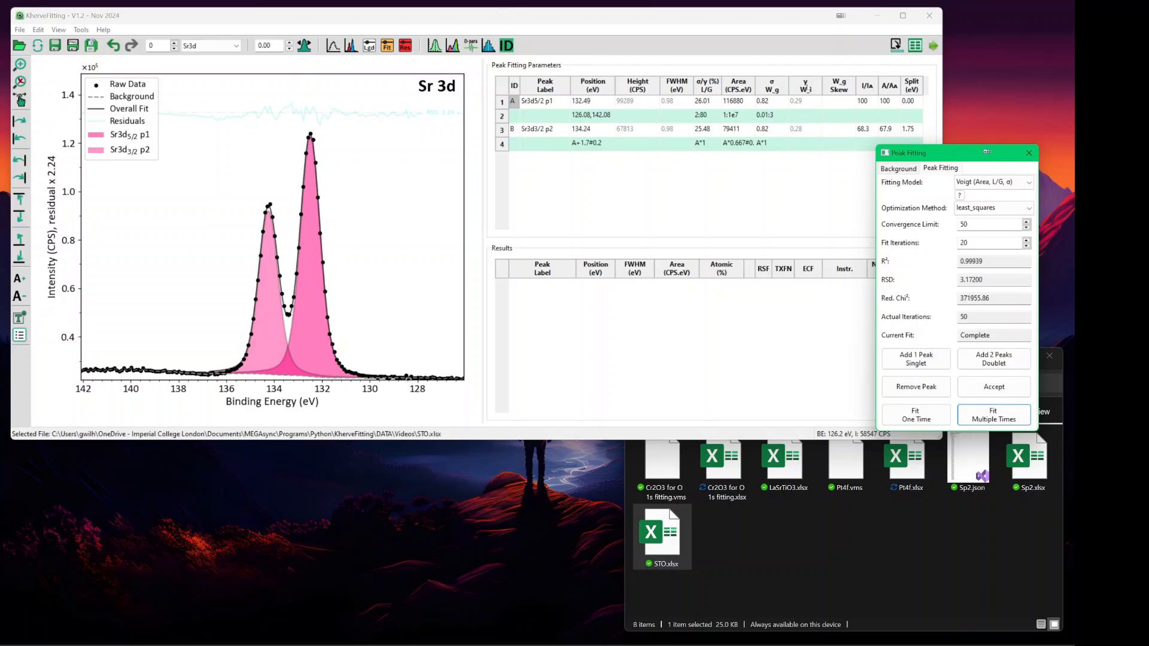
click(988, 183)
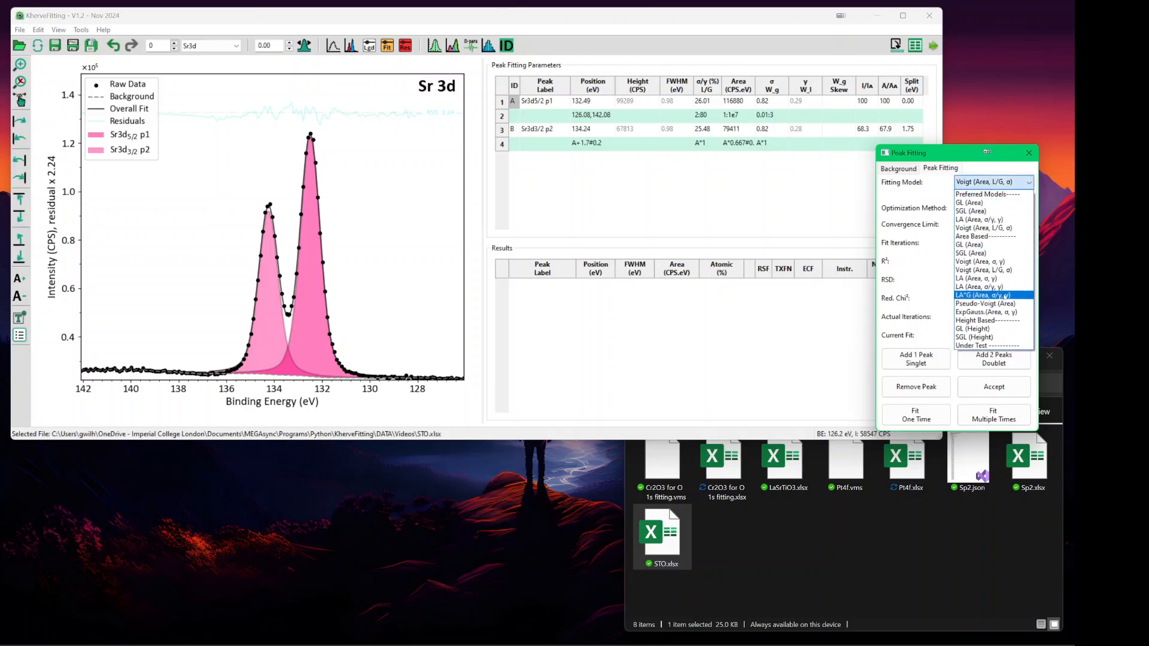
- Switch to LA*G (Area, σ/γ, γ), remove both Sr 3d peaks, and add a new doublet
click(1004, 296)
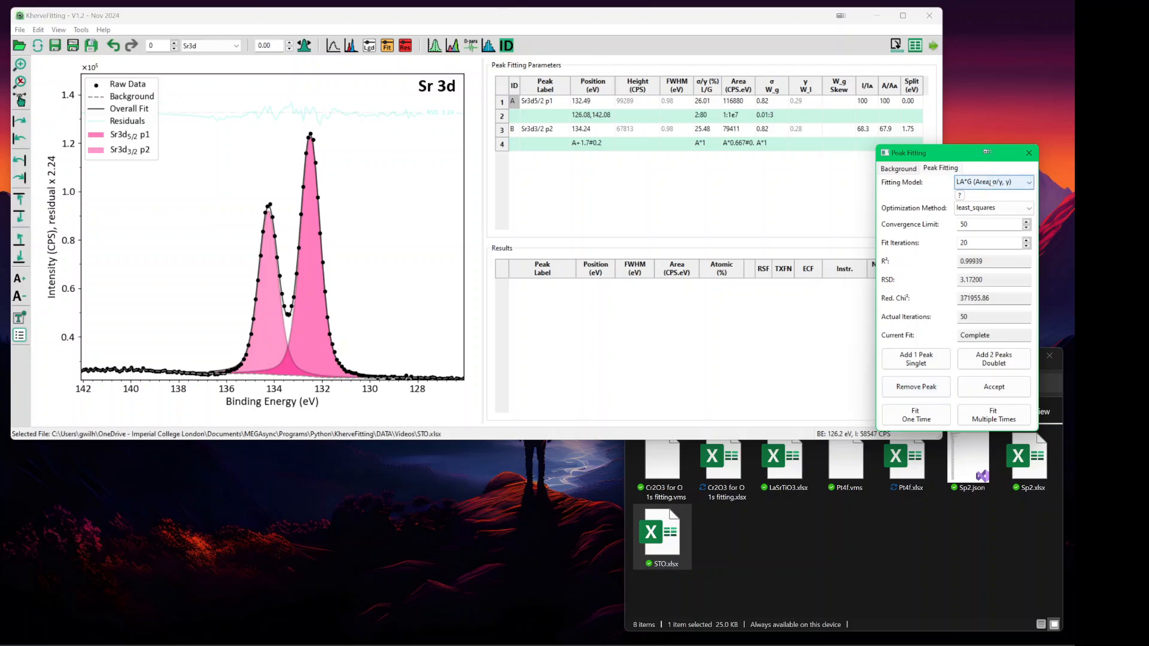
click(994, 182)
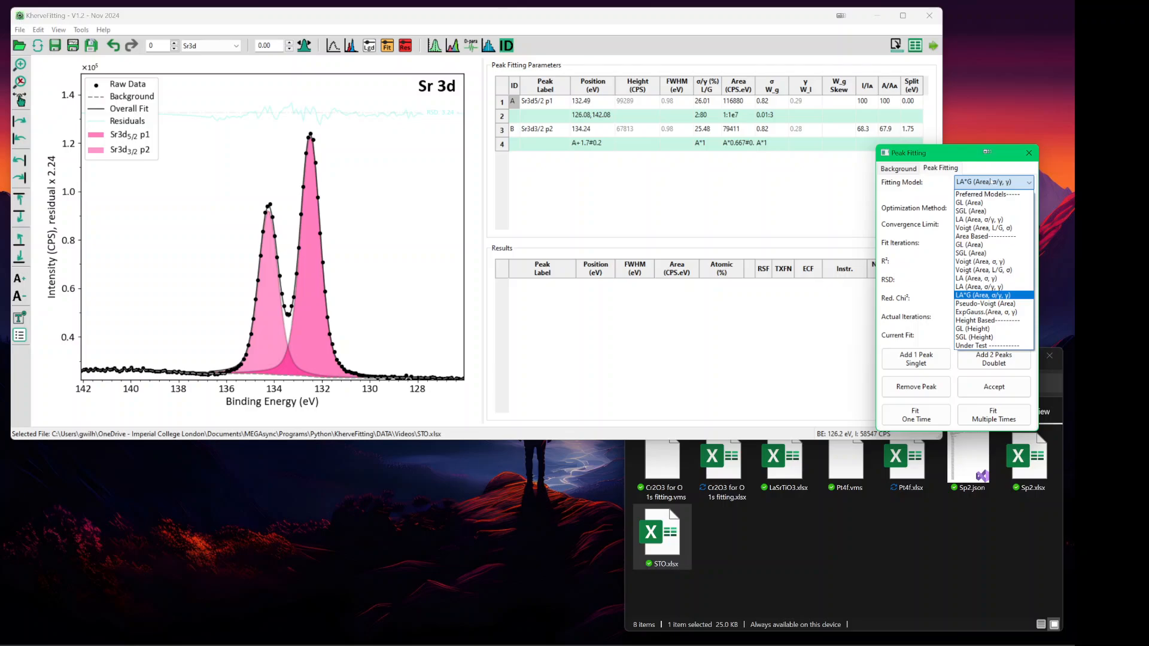
click(991, 181)
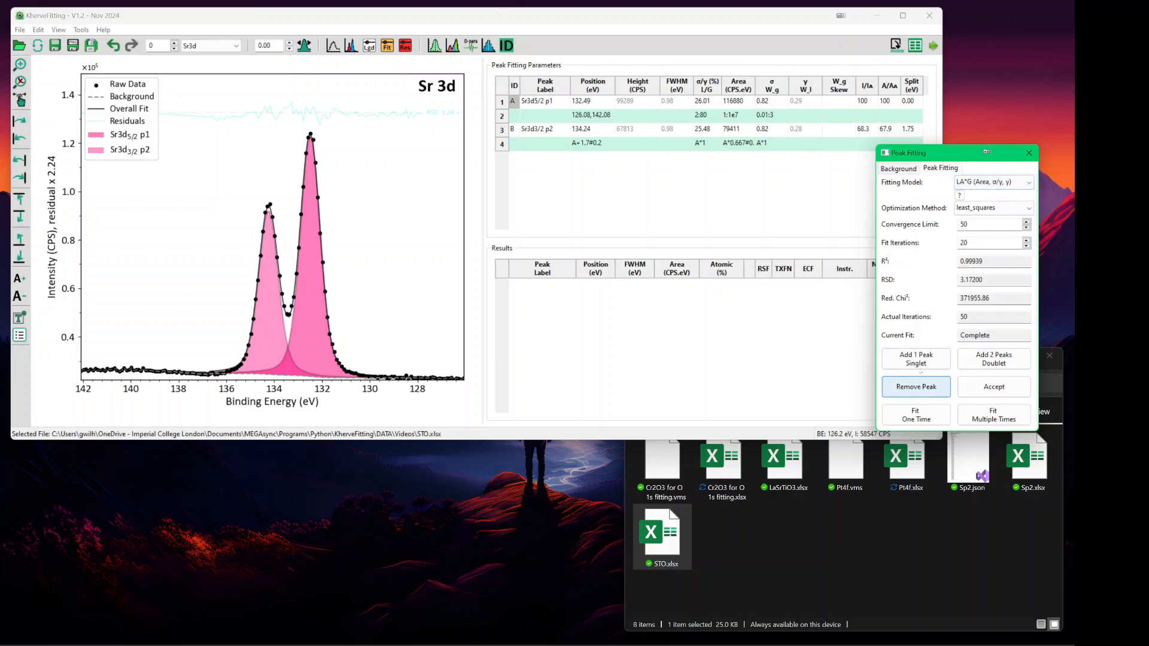
click(915, 386)
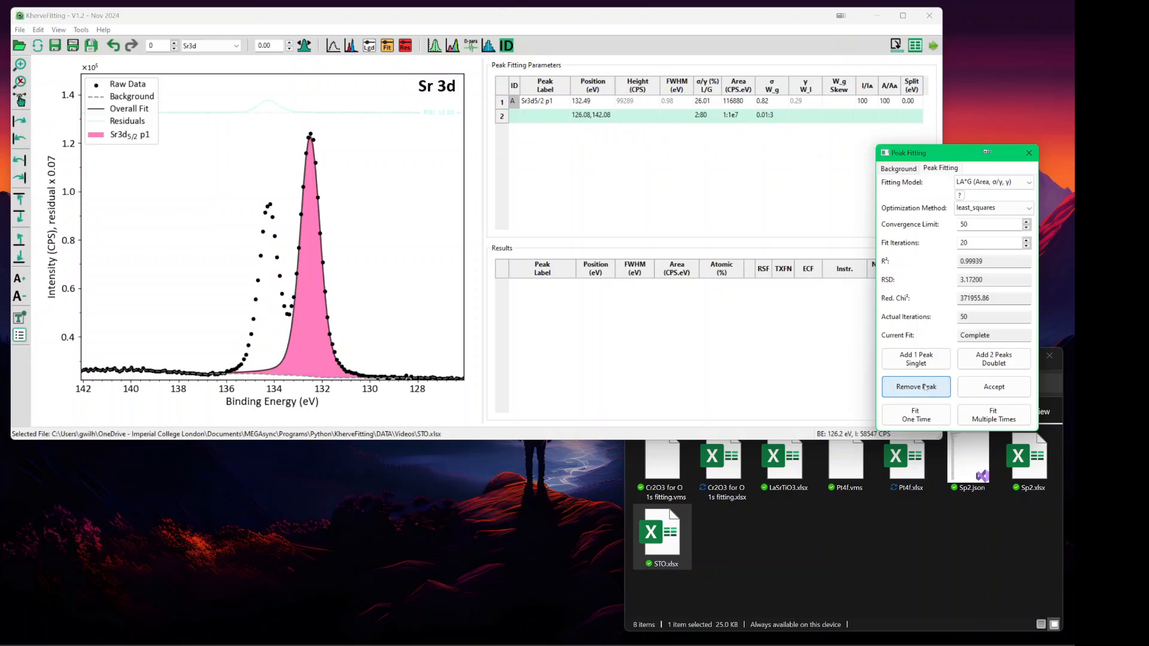
click(916, 387)
click(1008, 363)
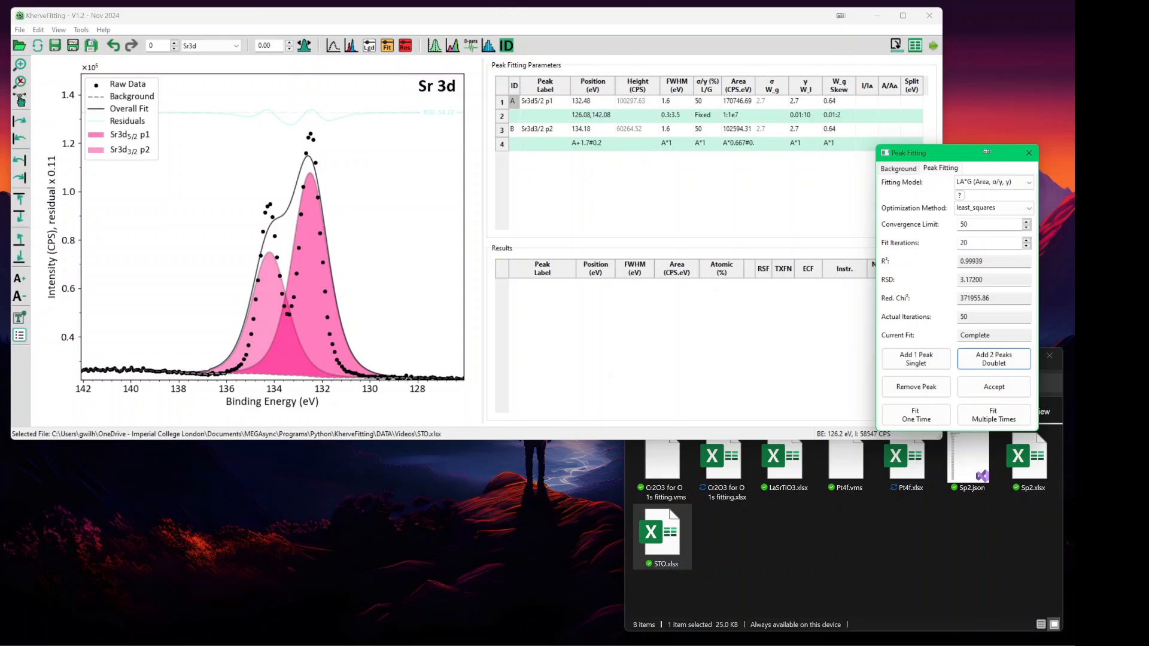
- Set the Sr3d5/2 skew to 0.82 and fix it
click(843, 102)
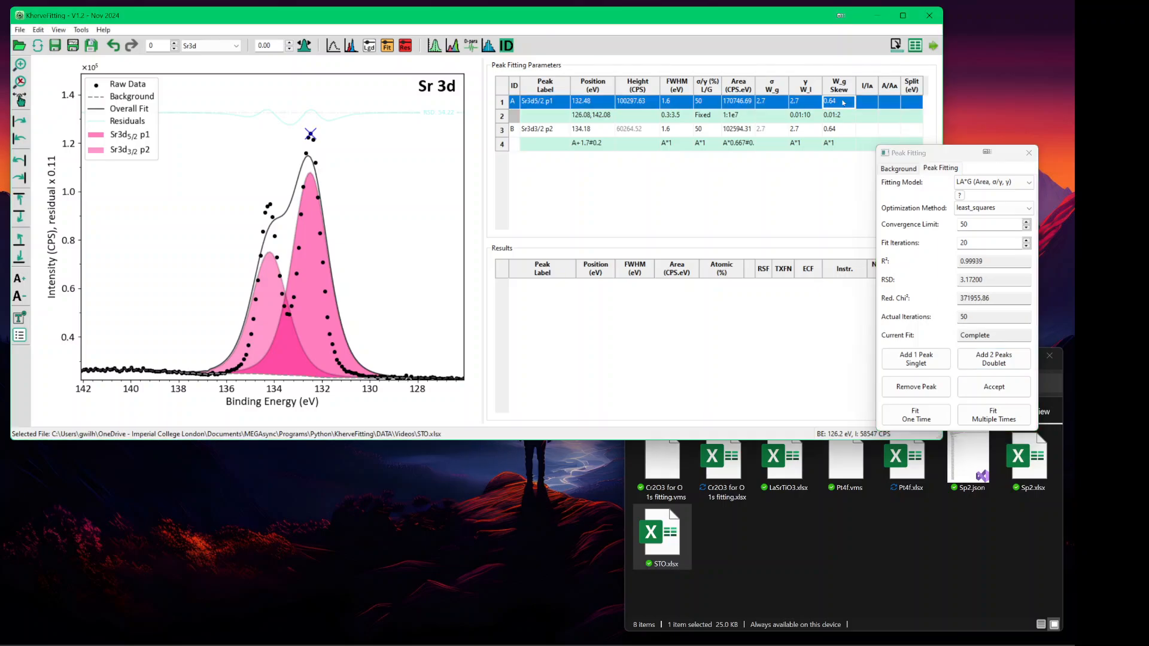
double_click(843, 102)
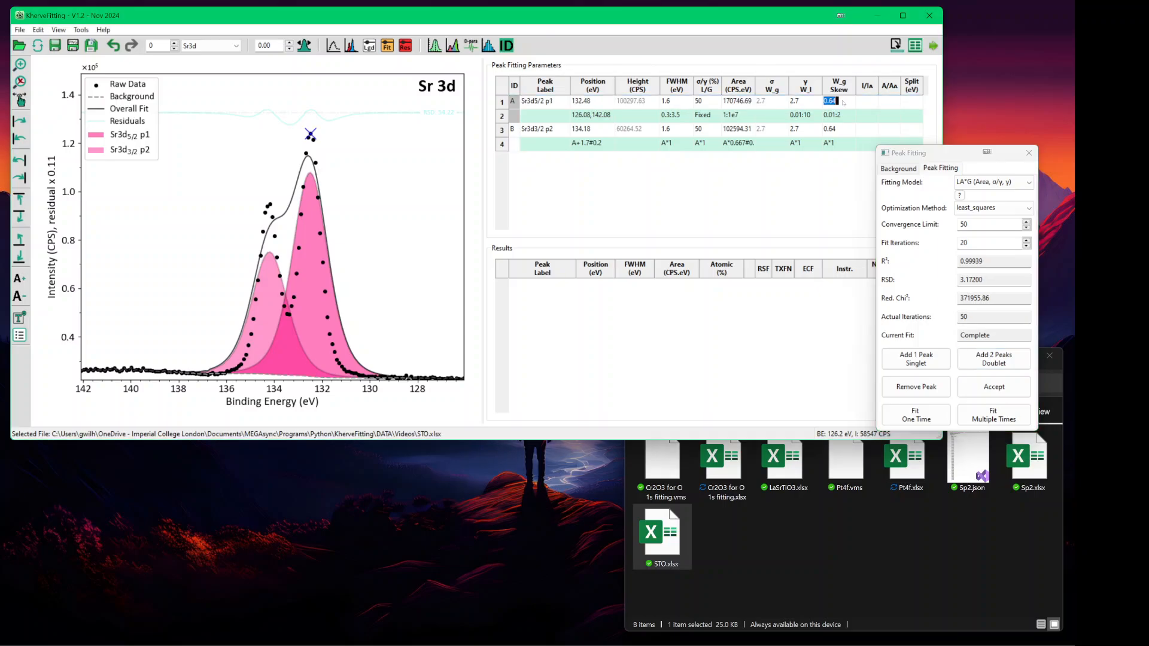
text(0.82)
key(Return)
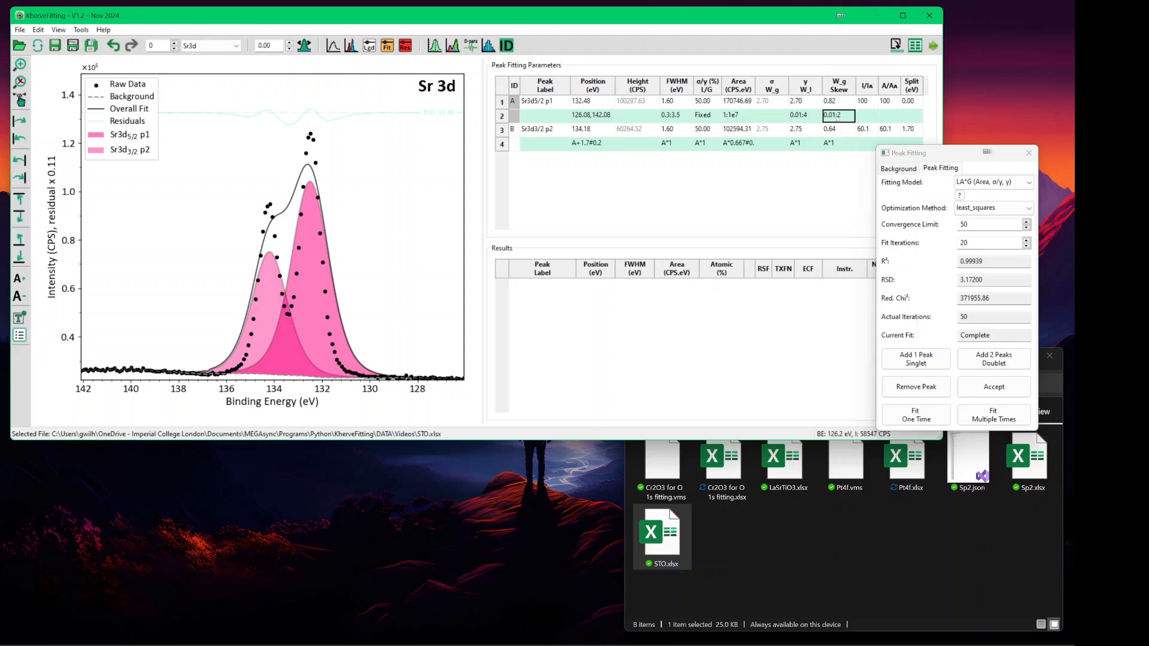
text(fi)
key(Return)
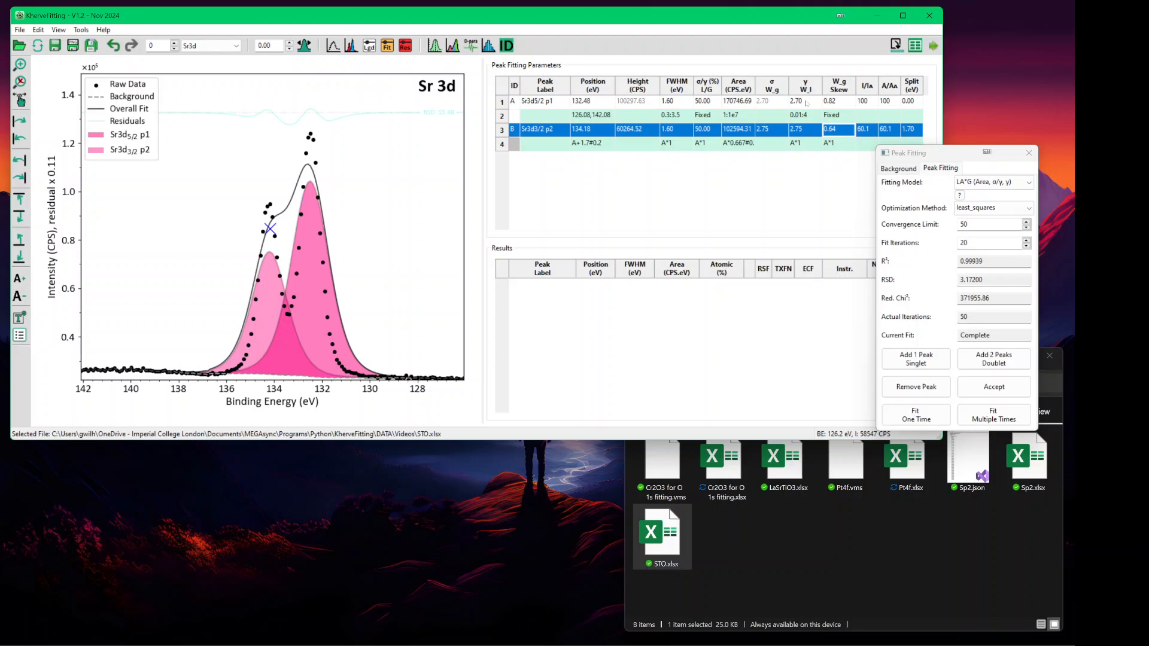
- Fix the Sr3d5/2 Lorentzian width at 1.00, then run Fit Multiple Times on the doublet
click(807, 103)
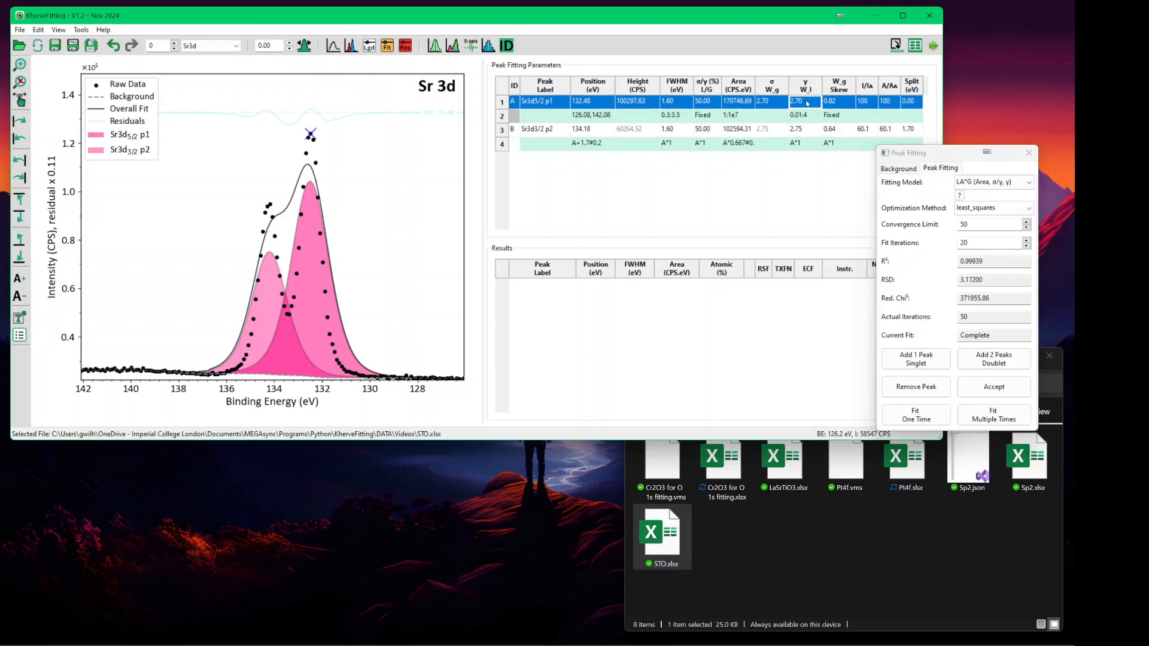
text(1)
key(Return)
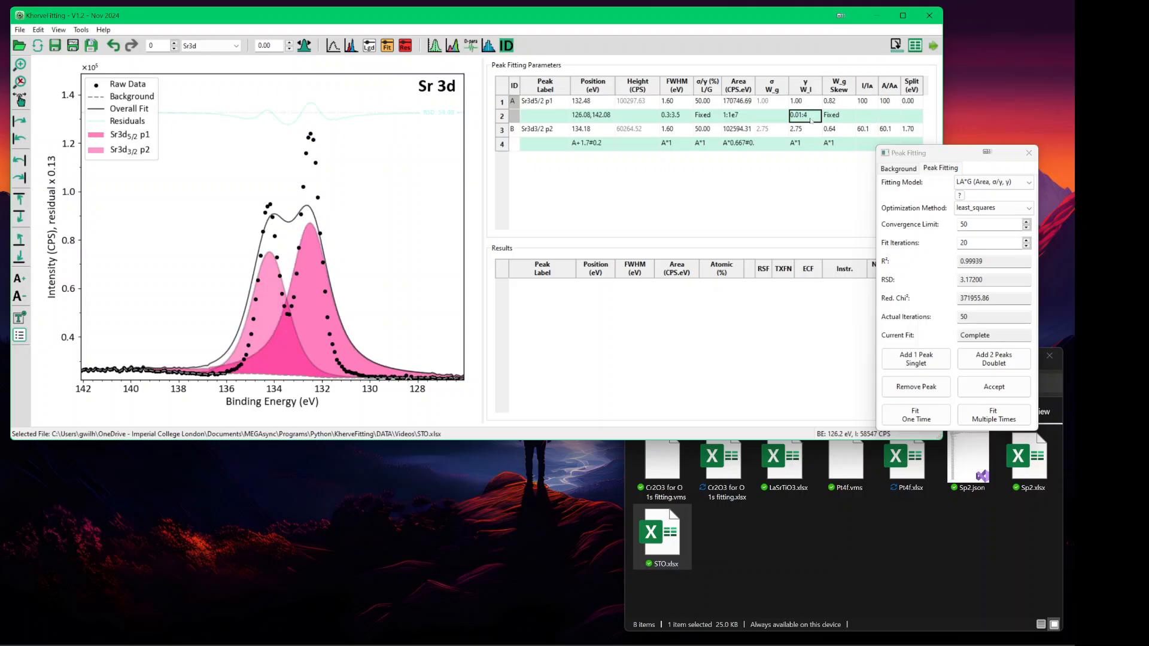
text(fi)
key(Return)
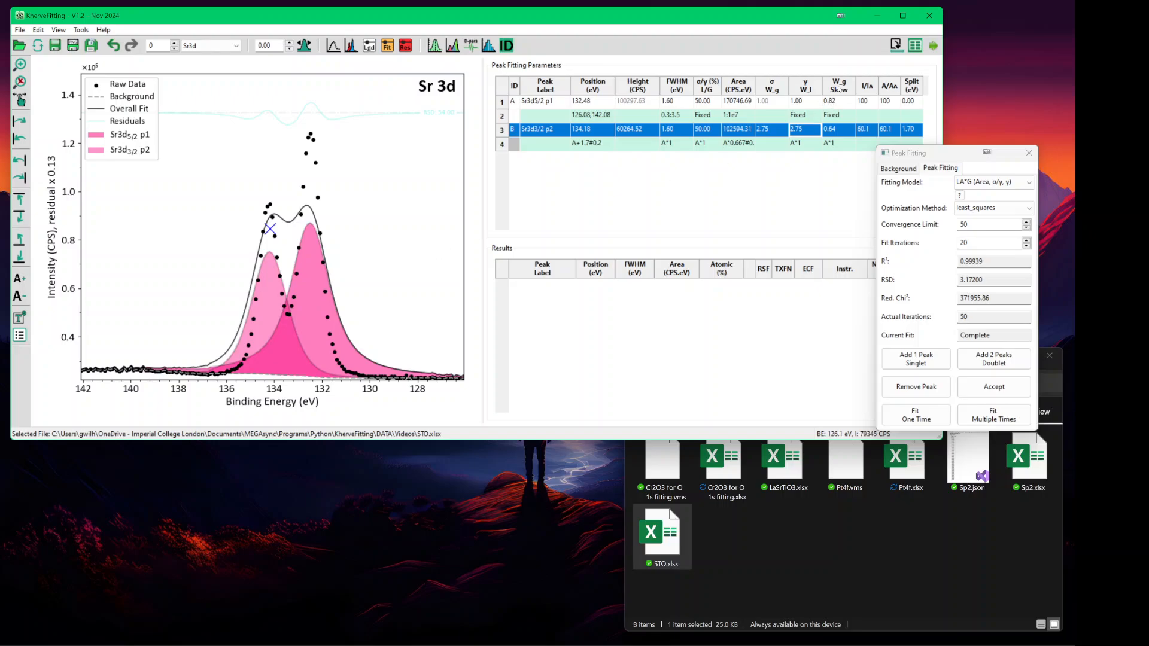
click(993, 415)
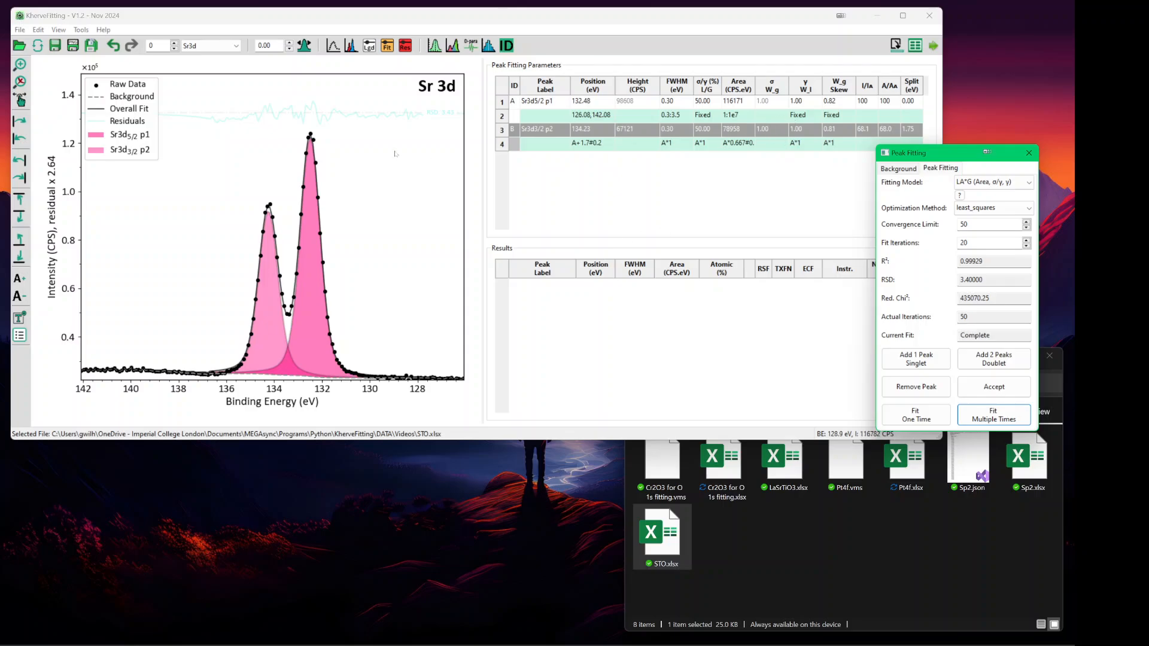
- Replace the fixed Lorentzian width constraint with a 0.01:3 range
click(454, 18)
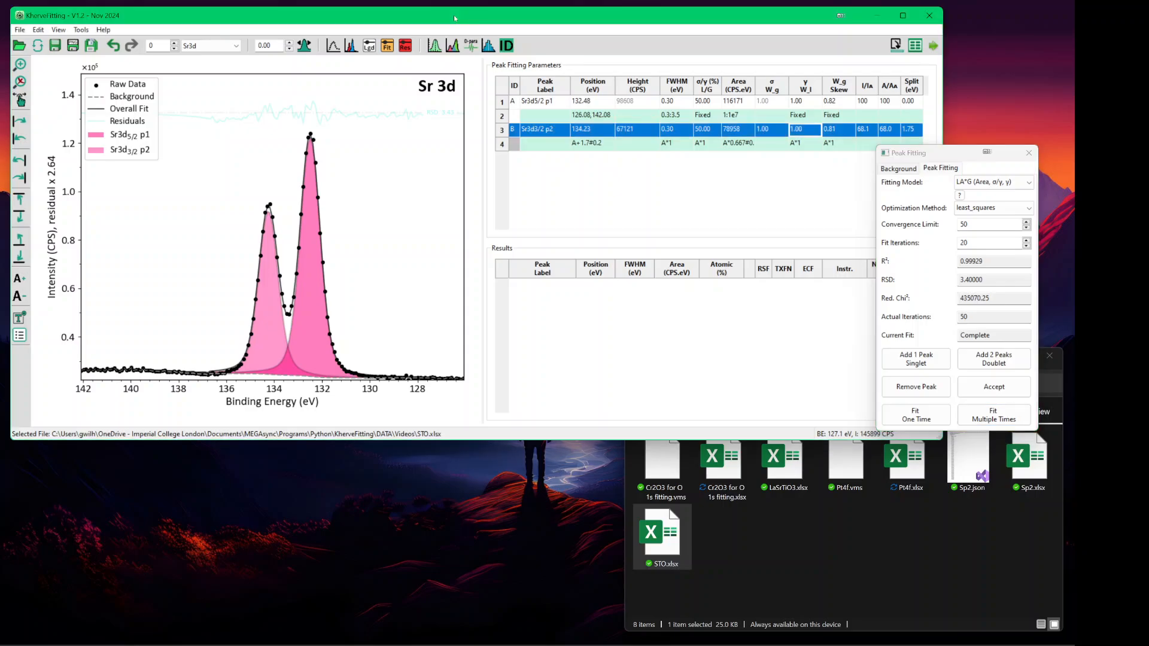
key(ctrl+Down)
key(ctrl+Up)
key(ctrl+Up)
key(ctrl+Up)
key(ctrl+Up)
key(ctrl+Up)
key(ctrl+Up)
key(ctrl+Up)
key(ctrl+Up)
key(ctrl+Up)
key(ctrl+Up)
key(ctrl+Up)
key(ctrl+Up)
key(ctrl+Up)
key(ctrl+Up)
key(ctrl+Up)
key(ctrl+Up)
key(ctrl+Up)
key(ctrl+Up)
key(ctrl+Up)
key(ctrl+Up)
key(ctrl+Up)
key(ctrl+Up)
key(ctrl+Up)
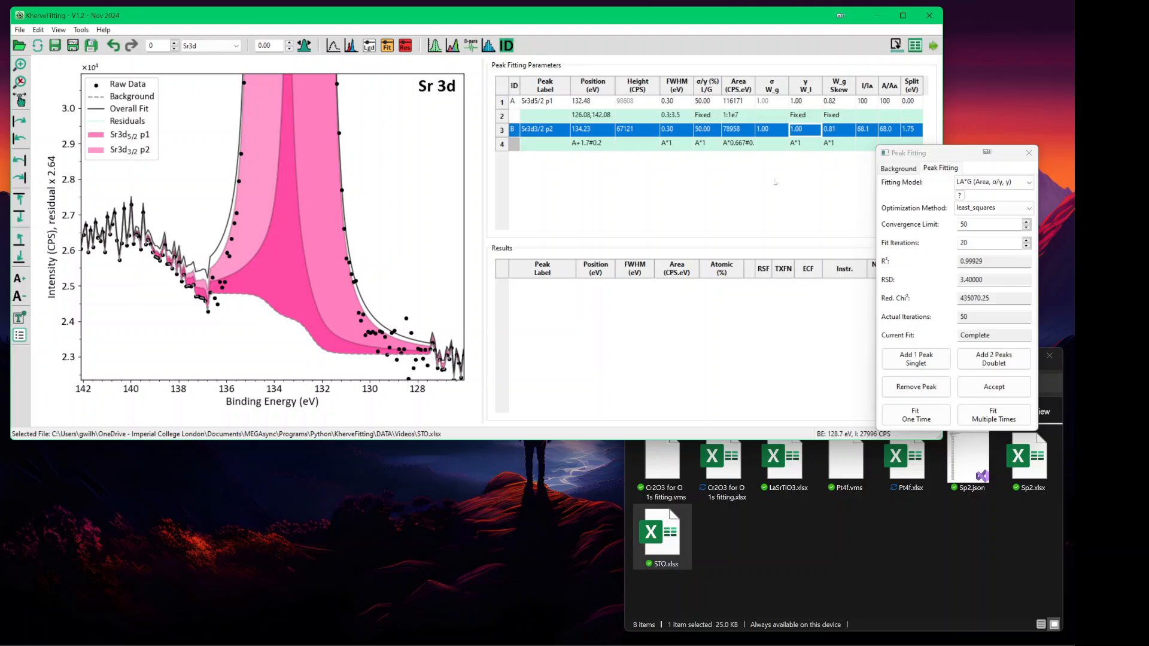
click(800, 116)
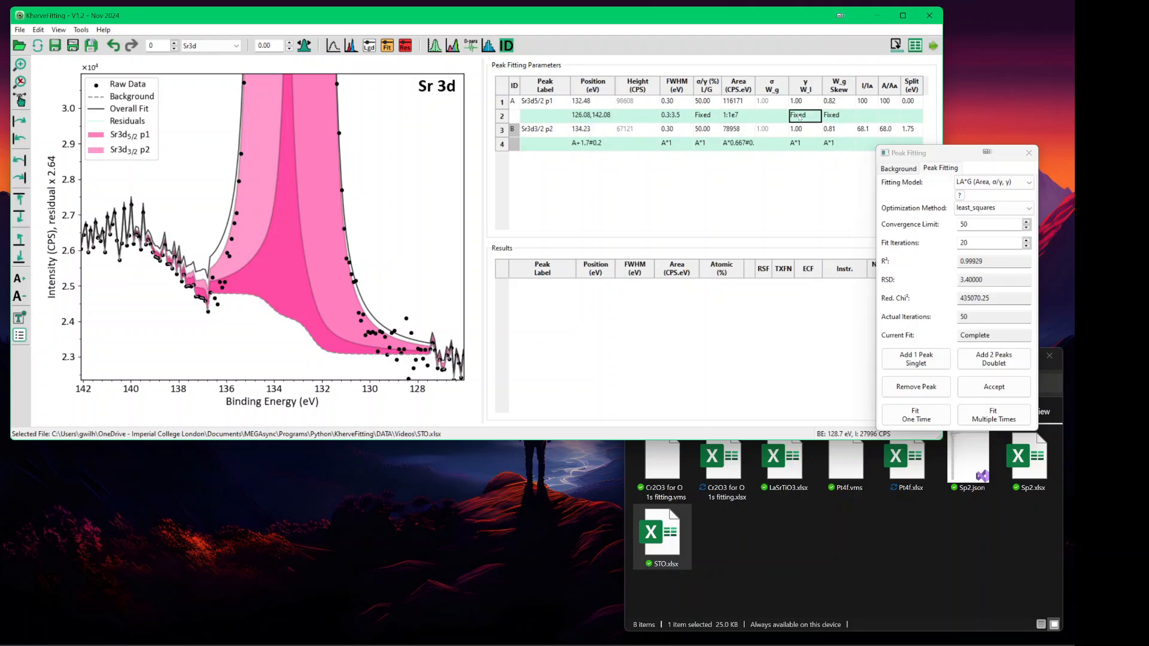
key(BackSpace)
text(0.01:3)
click(804, 129)
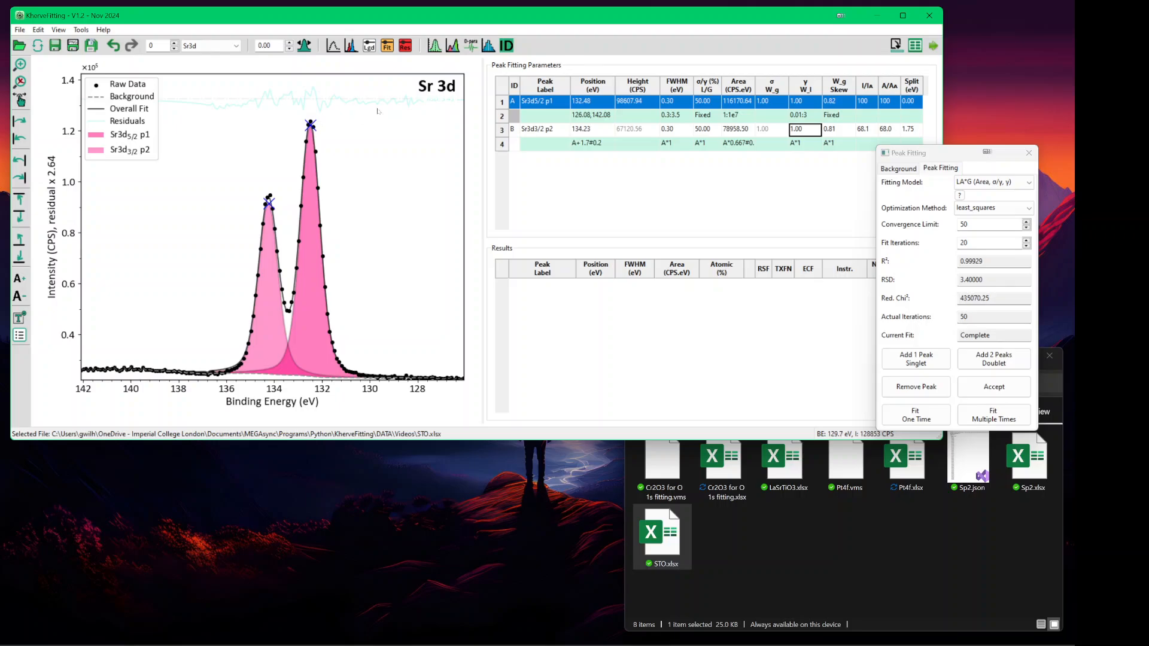
- Nudge the Sr3d5/2 peak off position and refit, settling the Lorentzian width at 1.09 (R² 0.99948)
key(alt+Right)
key(alt+Right)
key(alt+Right)
key(alt+Right)
key(alt+Right)
key(alt+Right)
key(alt+Right)
key(alt+Right)
key(alt+Right)
key(alt+Right)
key(alt+Right)
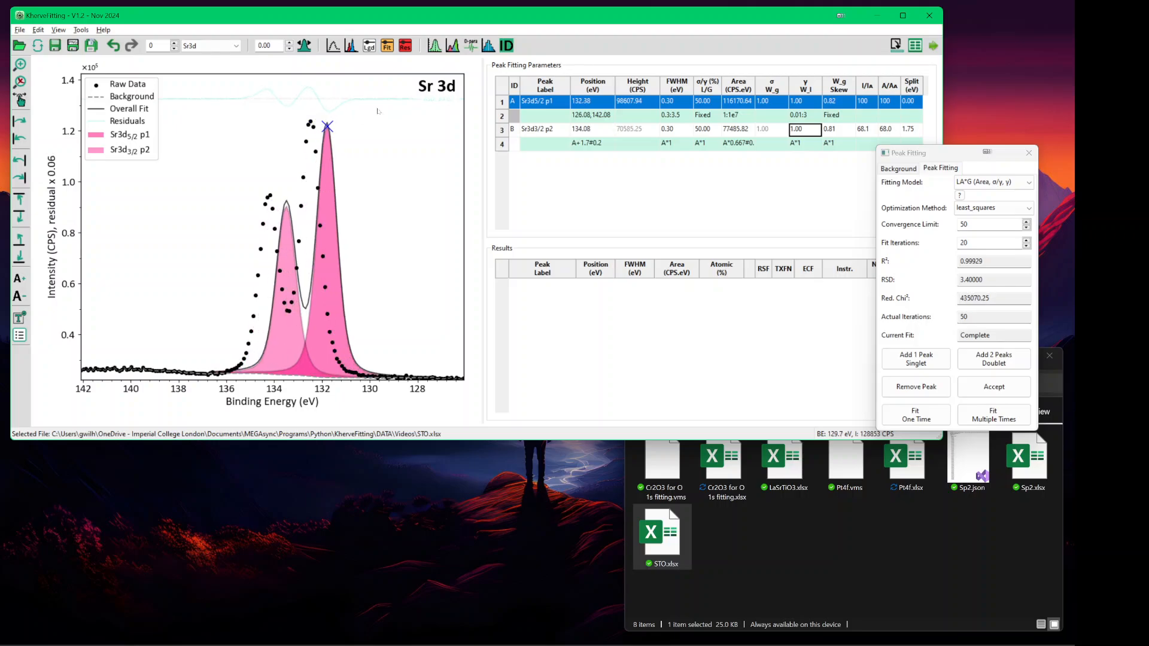
key(alt+Left)
key(alt+Left)
key(alt+Left)
key(alt+Left)
key(alt+Down)
key(alt+Down)
key(alt+Down)
key(alt+Down)
key(alt+Down)
key(alt+Down)
key(alt+Down)
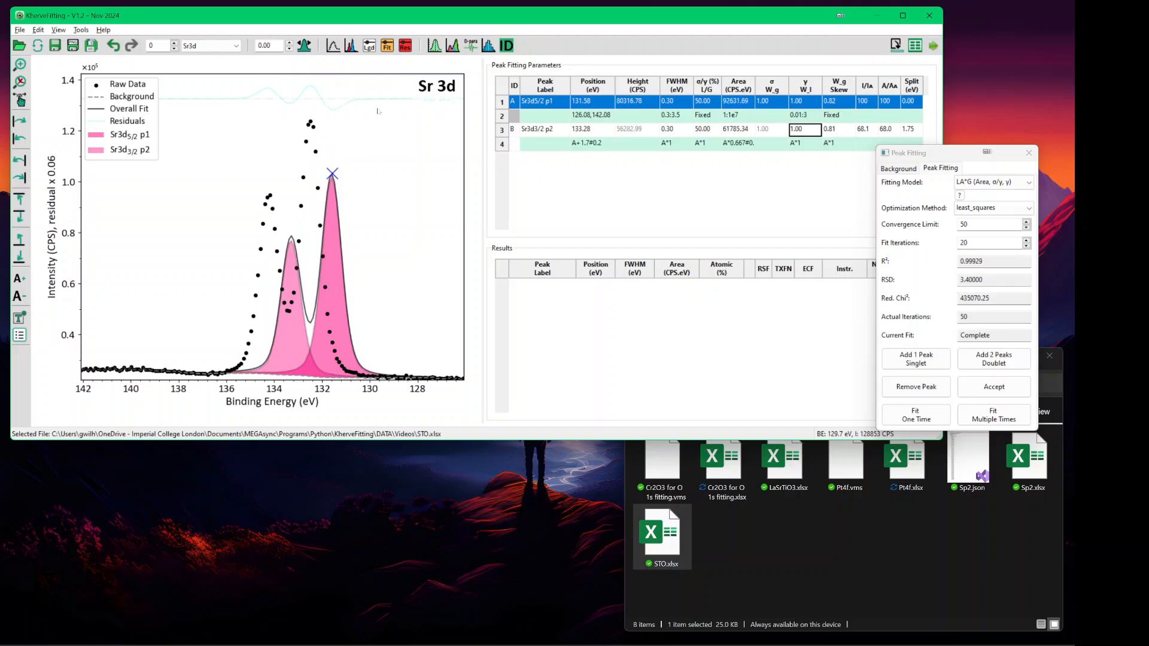
key(alt+Left)
key(alt+Left)
key(alt+Left)
key(alt+Left)
key(alt+Left)
key(alt+Left)
key(alt+Left)
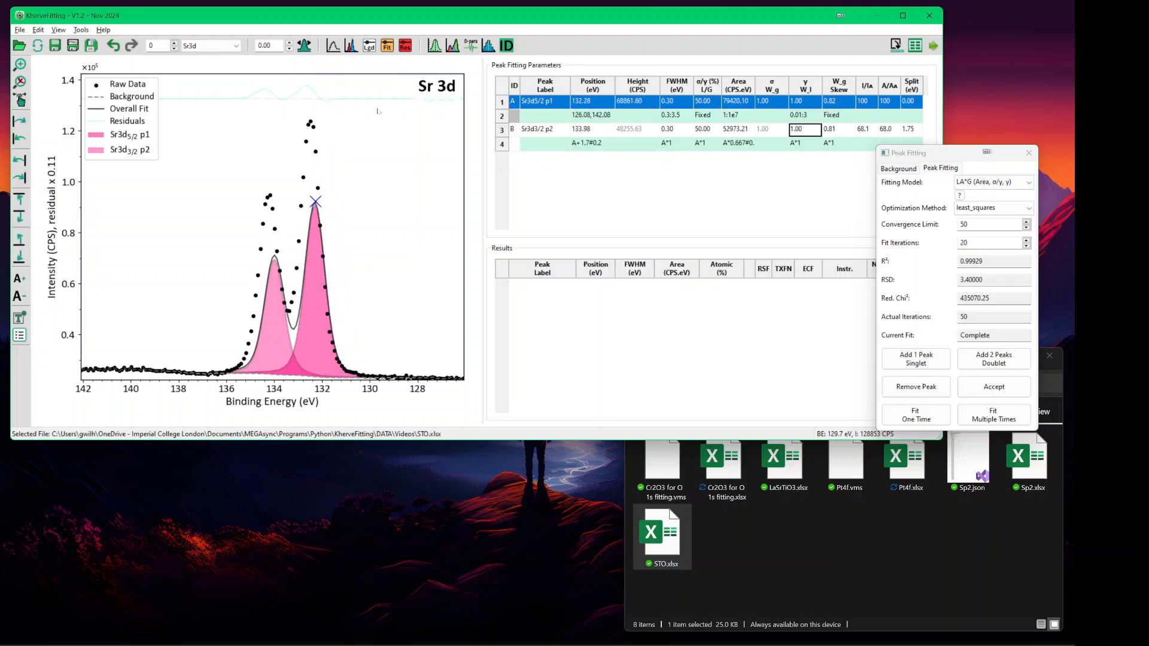
key(alt+Down)
key(alt+Down)
key(alt+Down)
key(alt+Down)
key(alt+Down)
key(alt+Down)
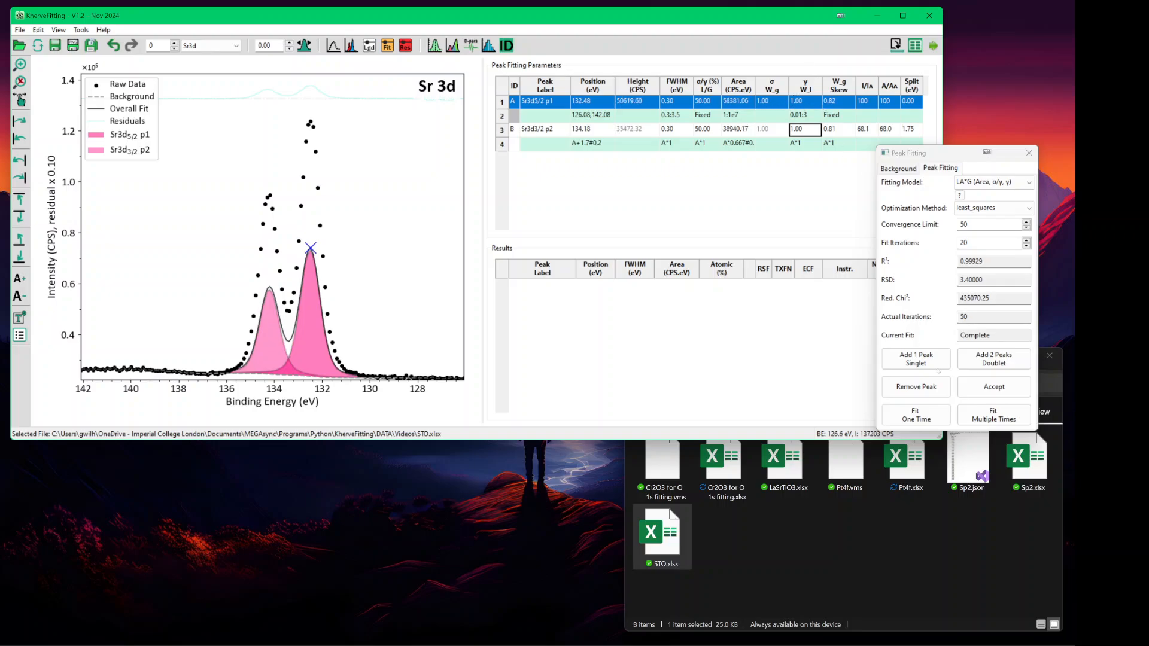
click(984, 418)
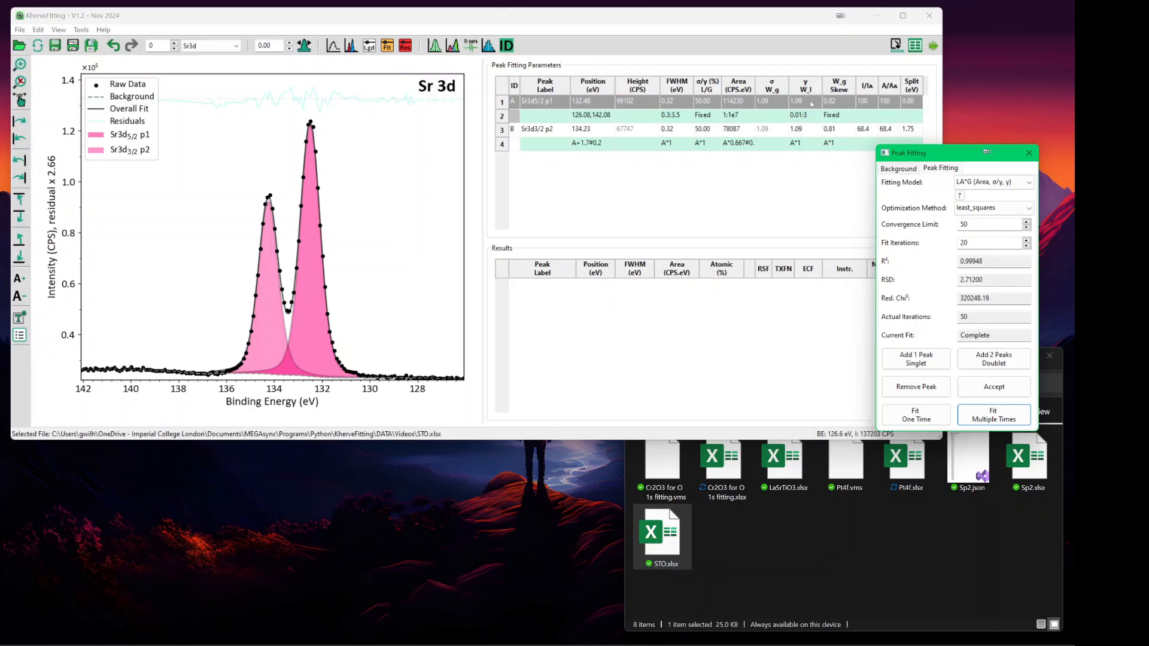
click(811, 103)
text(3)
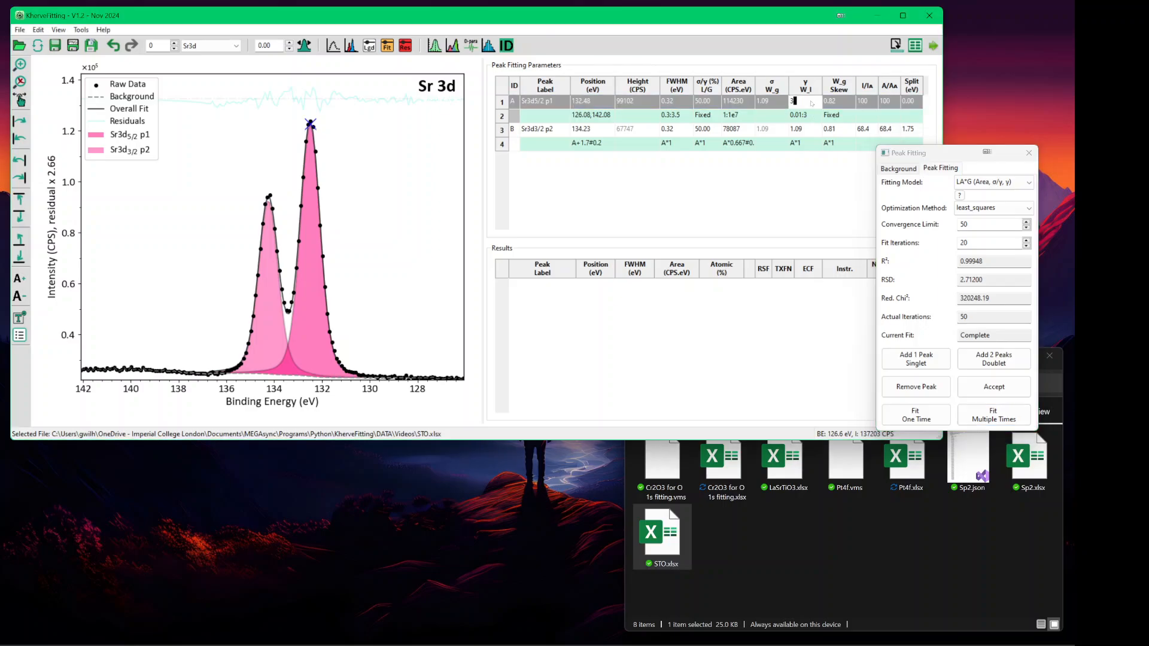
key(Return)
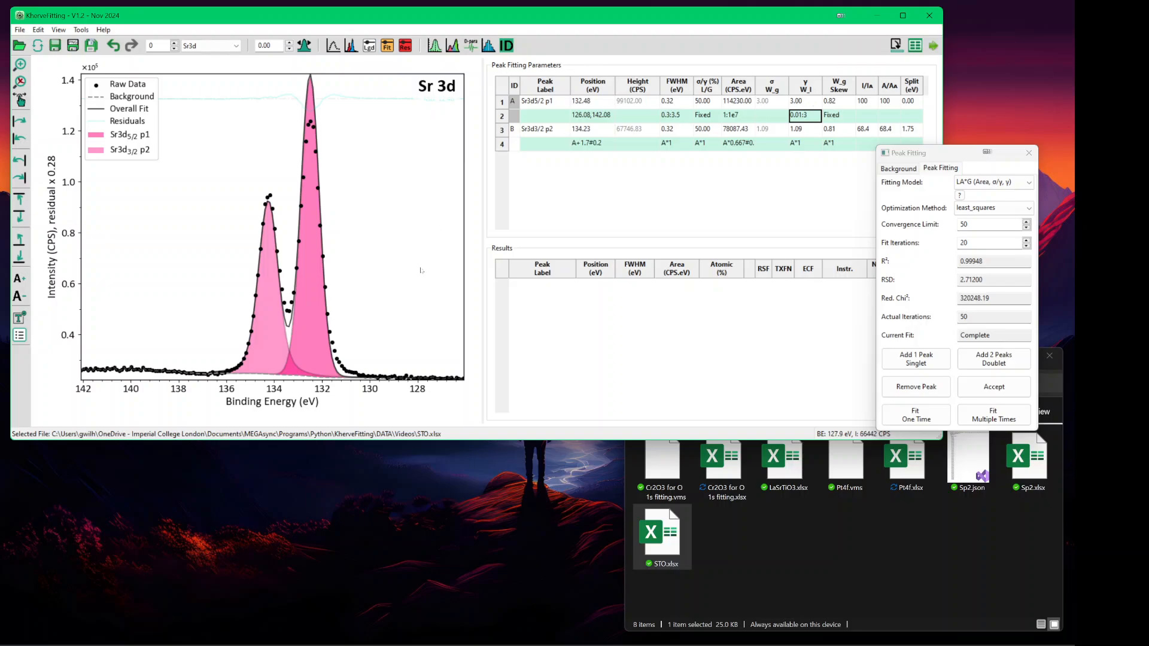
click(805, 129)
text(3)
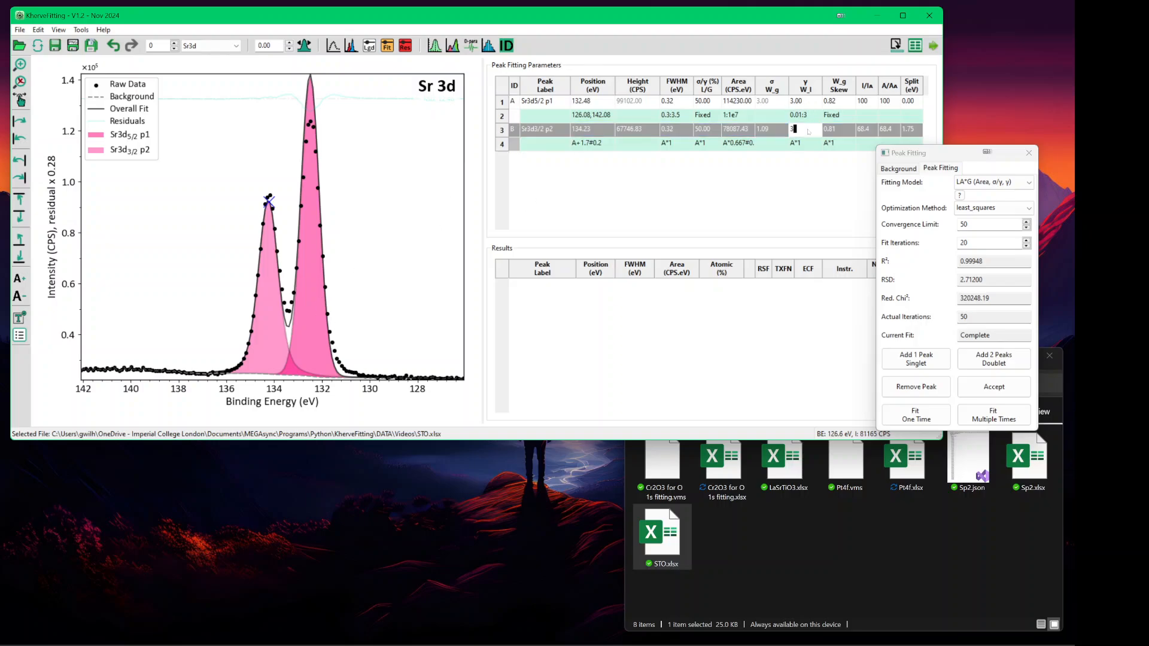
key(Return)
click(994, 414)
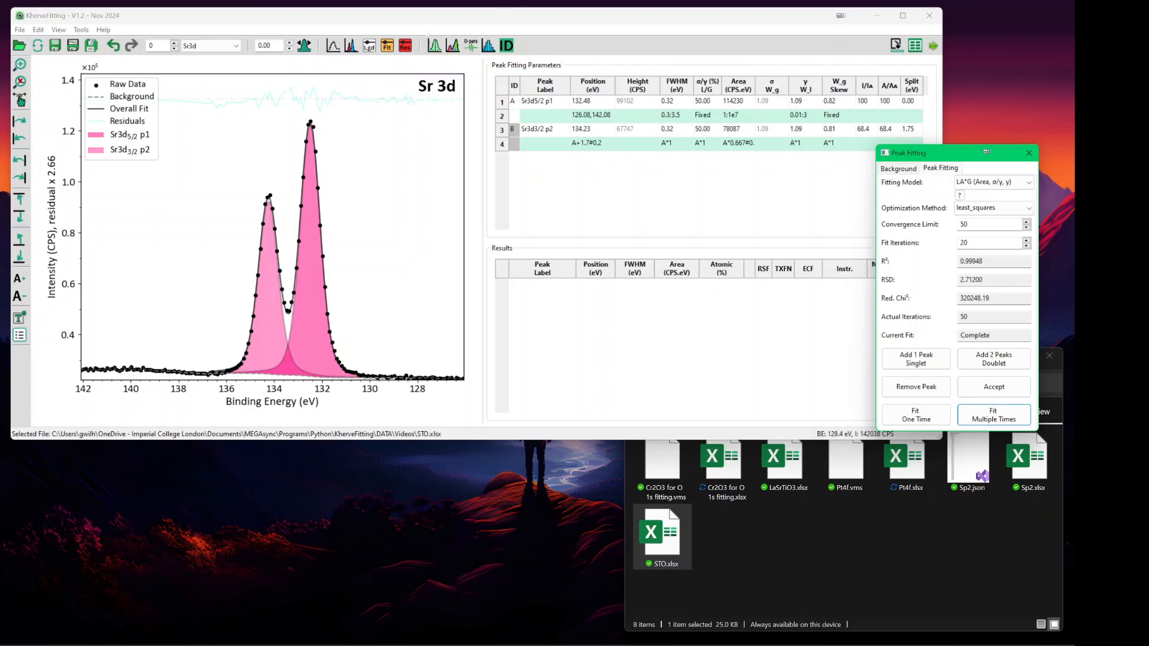
click(438, 14)
key(ctrl+Up)
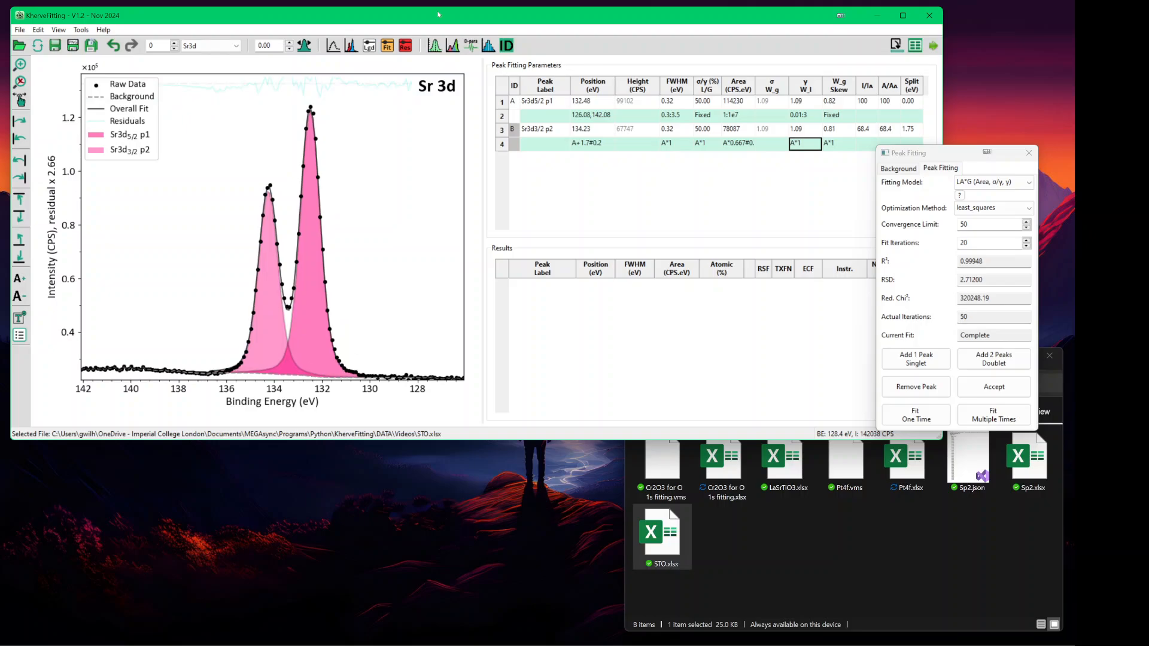
key(ctrl+Down)
key(ctrl+Down)
key(ctrl+Down)
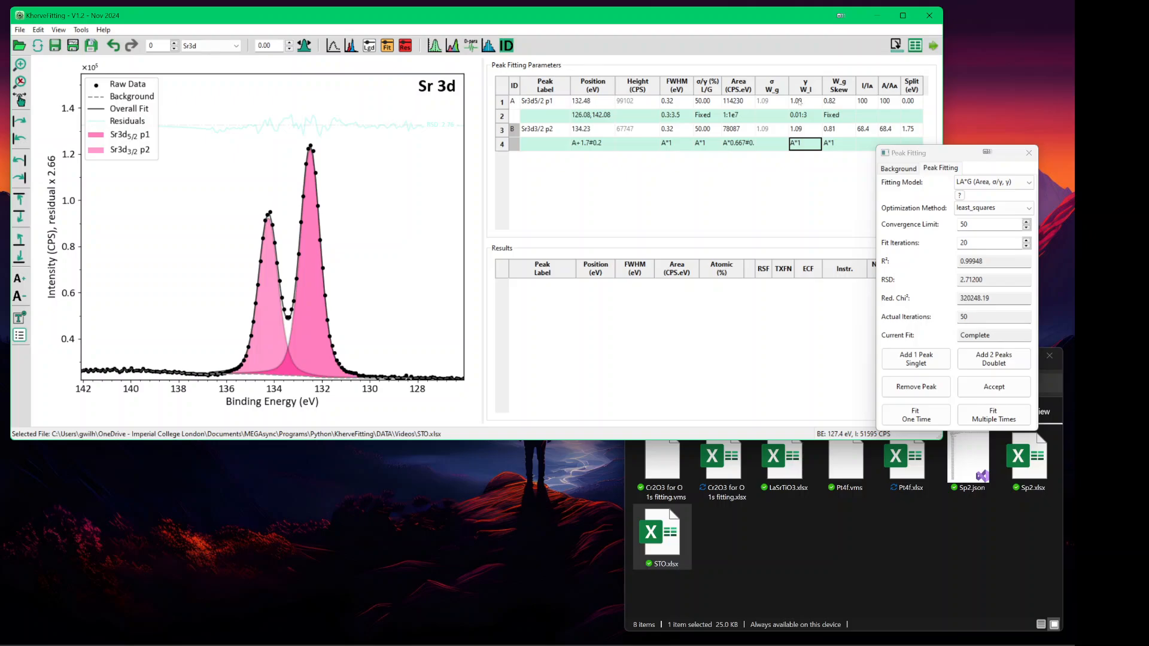
click(913, 154)
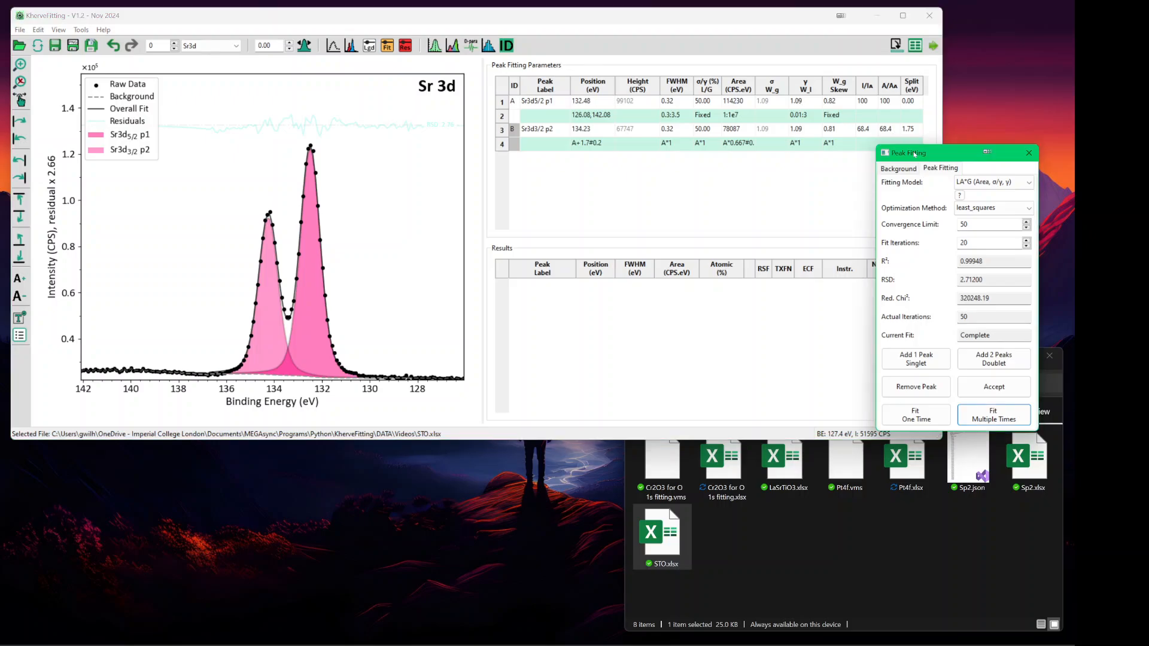